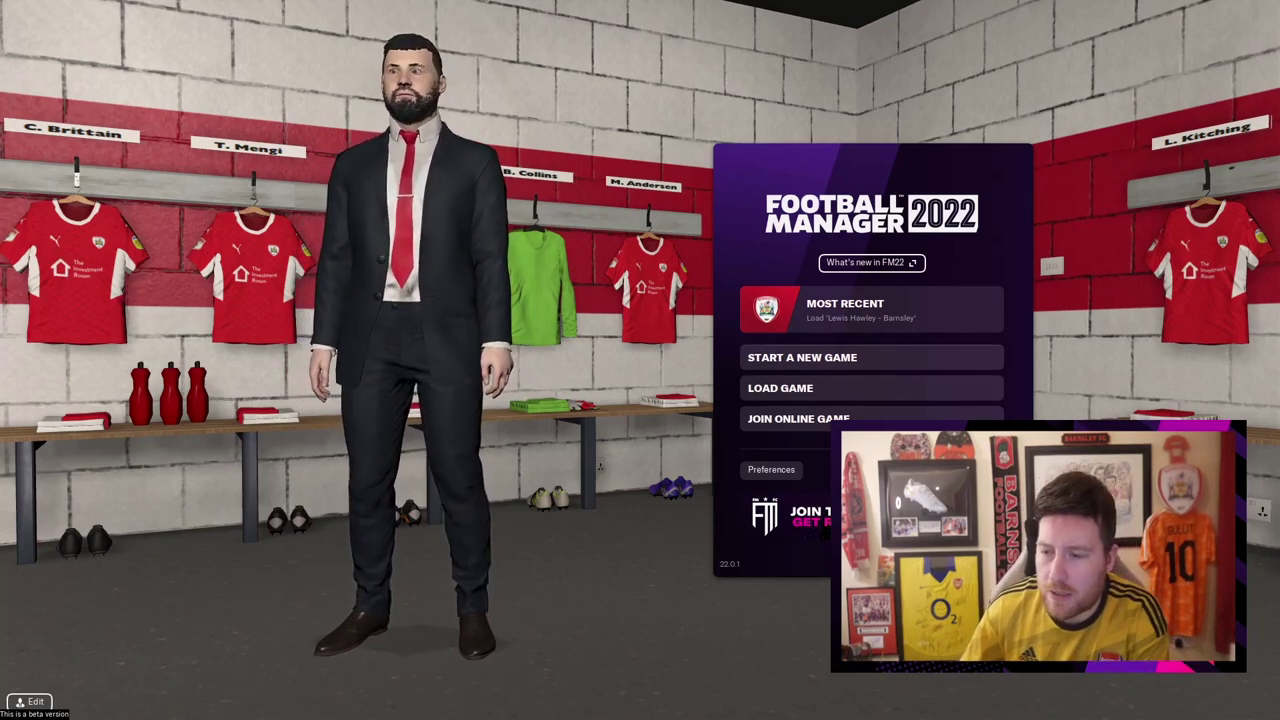
Start a new career game with the Pick team later option and go to its advanced setup.
click(800, 360)
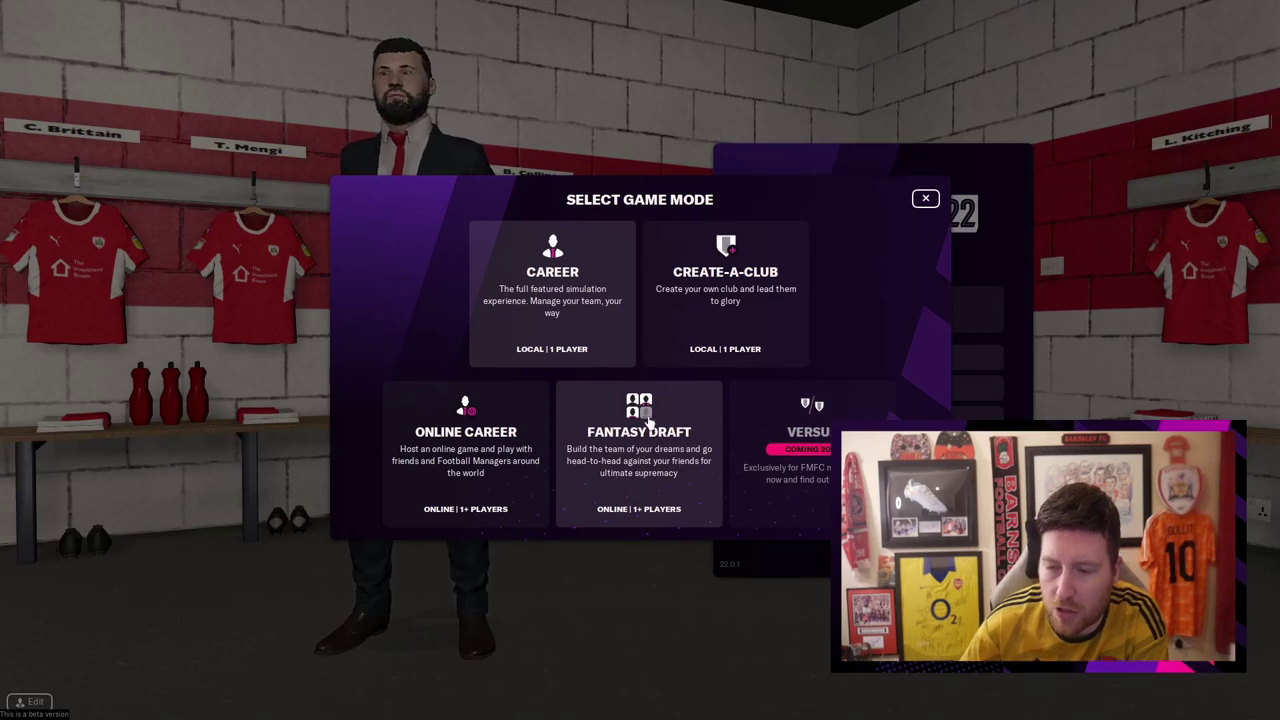
click(547, 298)
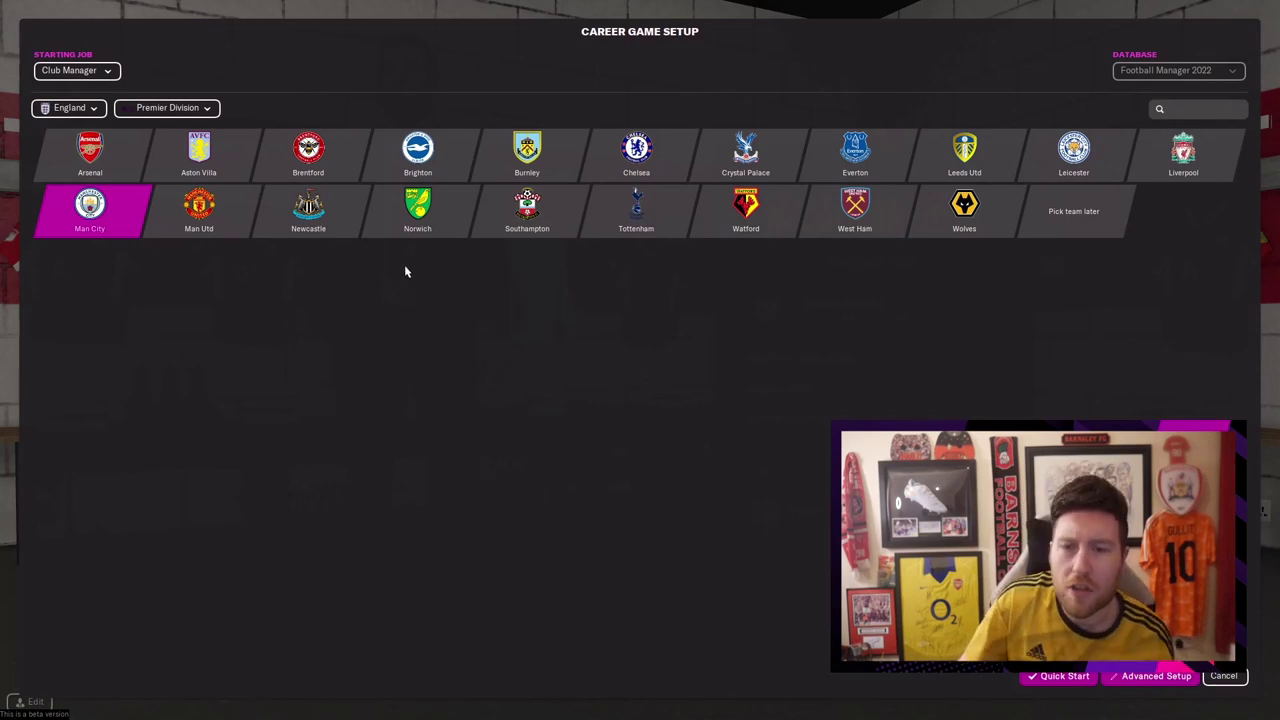
click(70, 107)
mouse_move(87, 178)
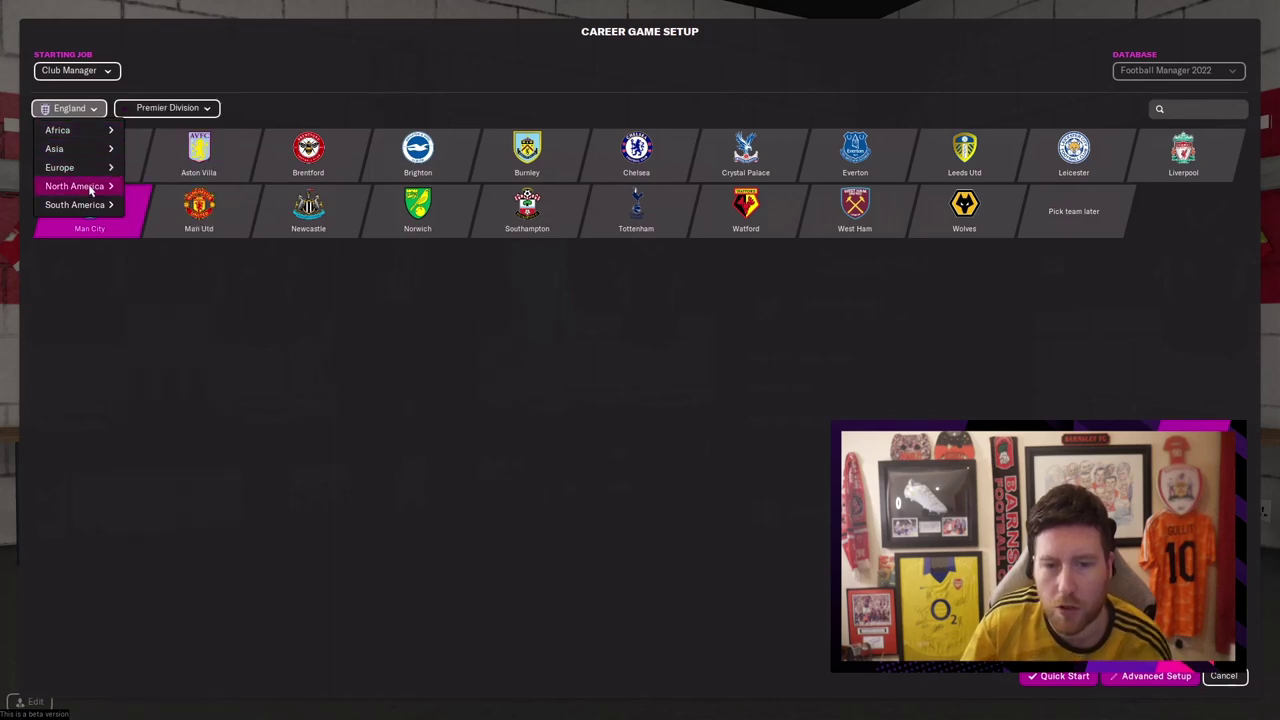
click(70, 107)
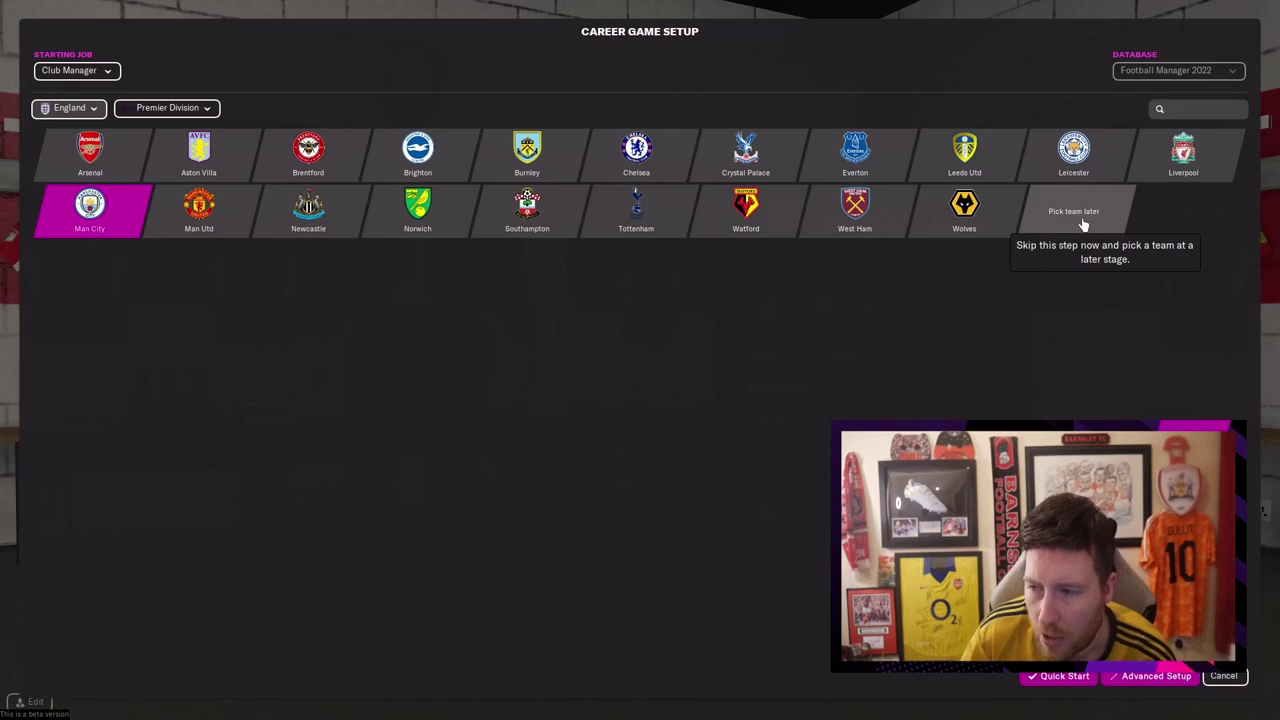
click(1083, 222)
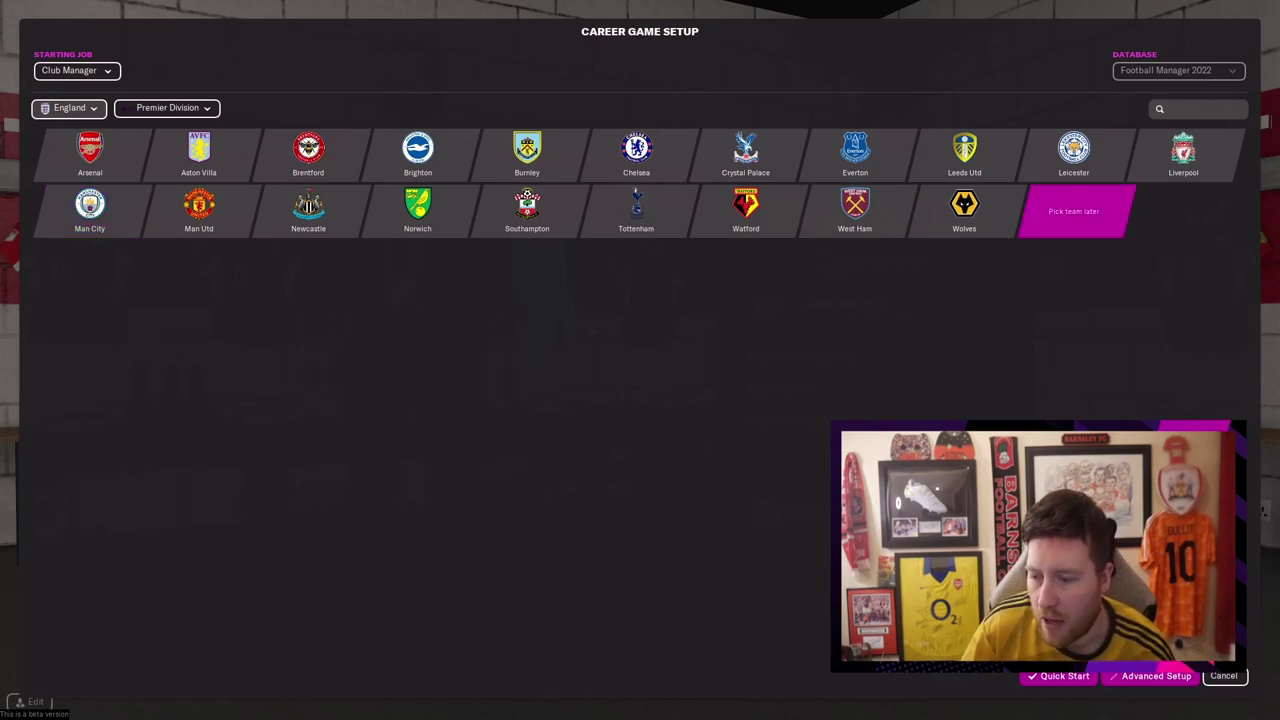
click(1149, 682)
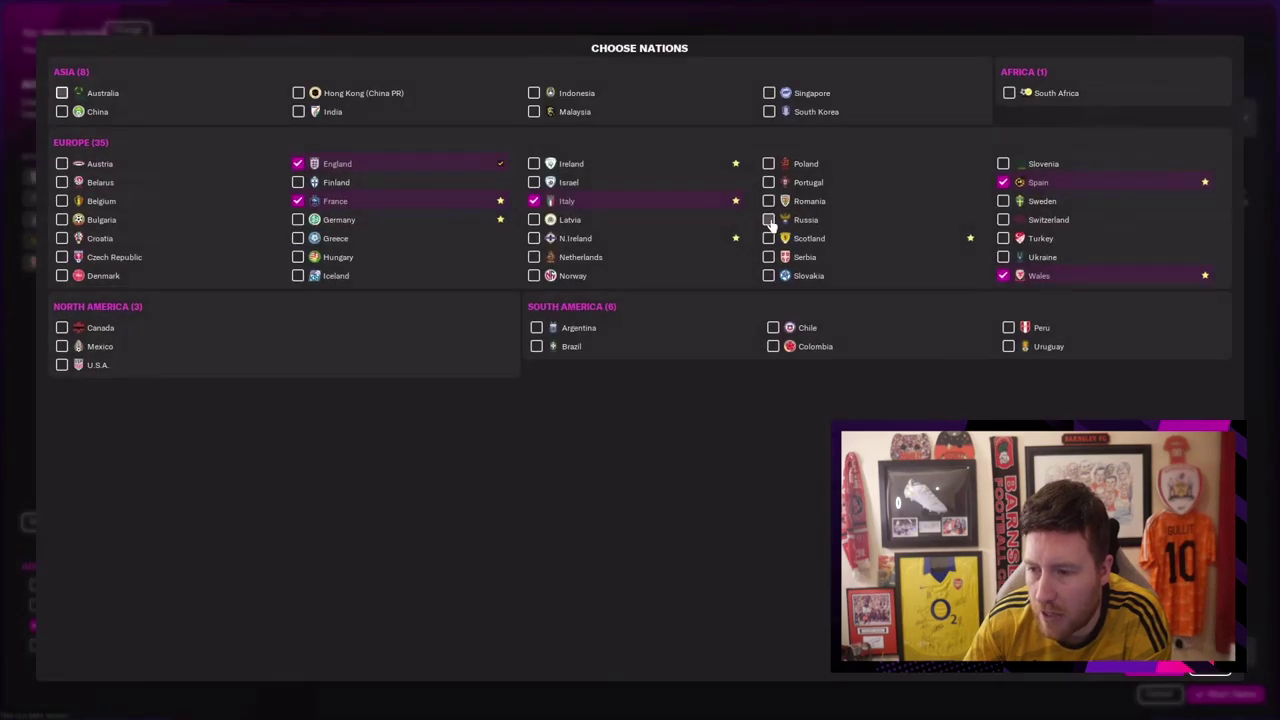
Add Poland, Portugal, Romania, Slovakia and Serbia to the active nations.
click(768, 201)
click(768, 182)
click(768, 163)
key(Return)
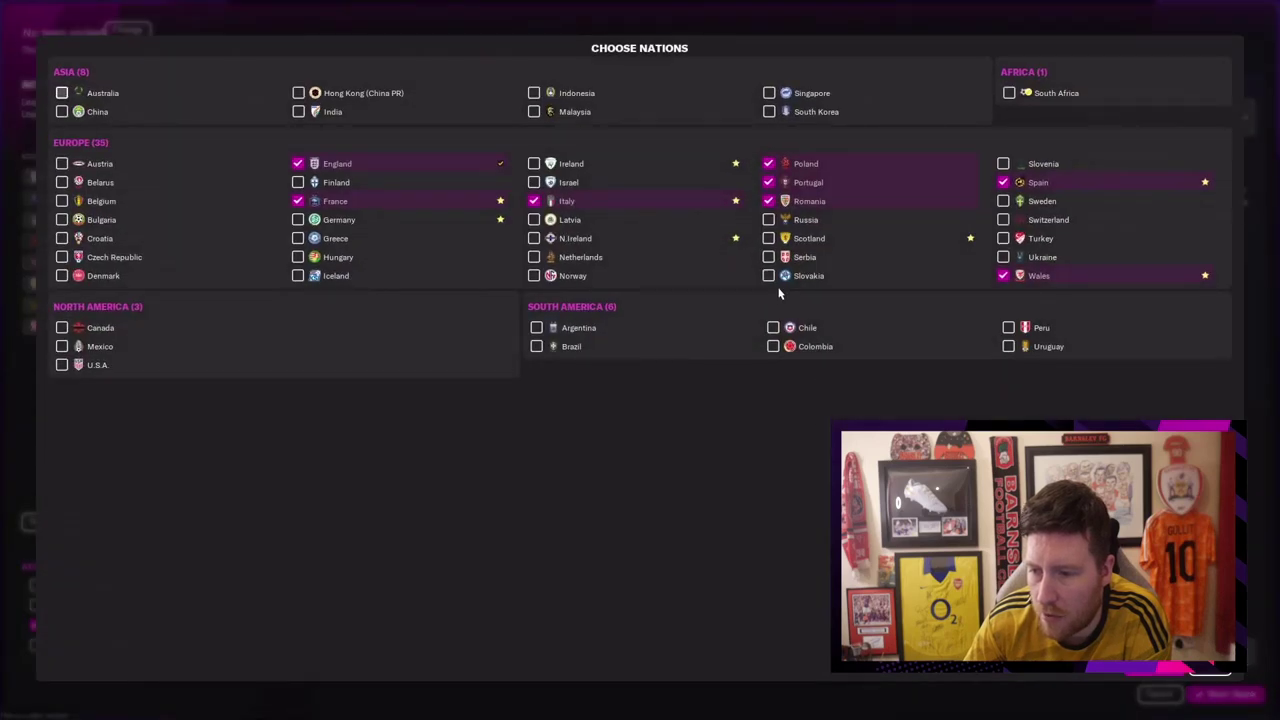
click(768, 275)
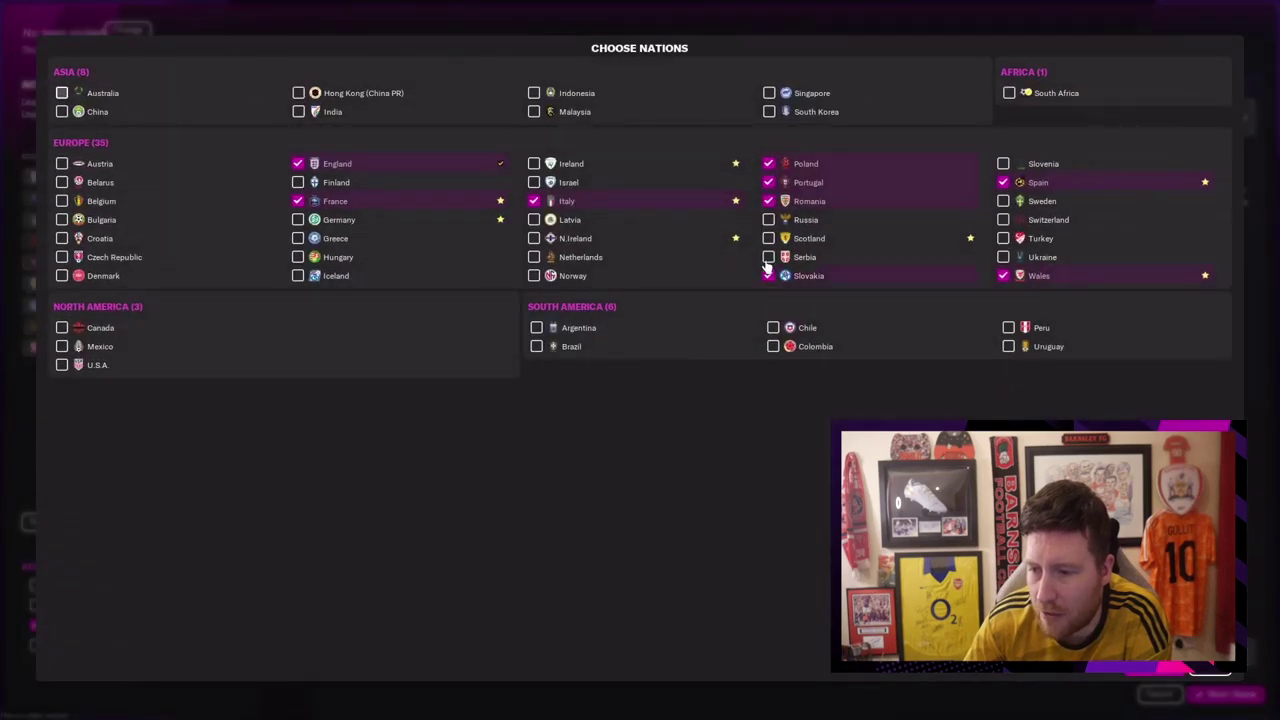
click(768, 258)
click(1143, 675)
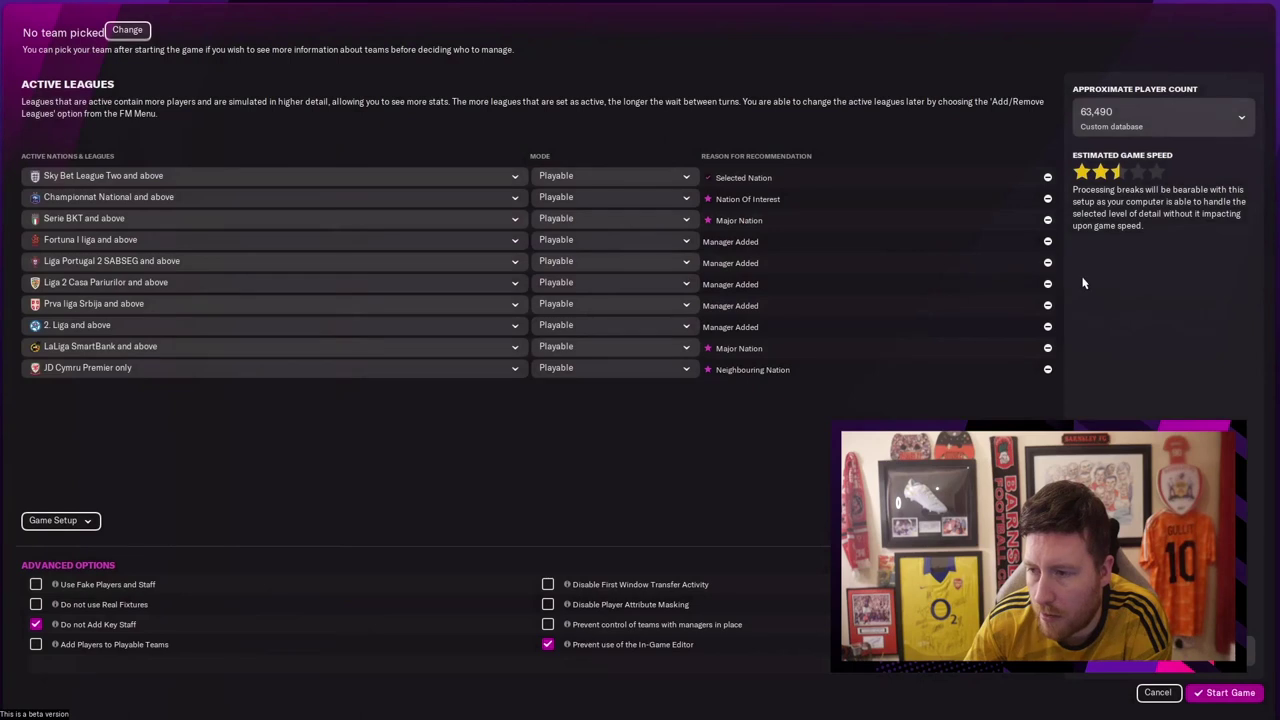
Remove every active league except Prva liga Srbija from the active leagues list.
click(1117, 140)
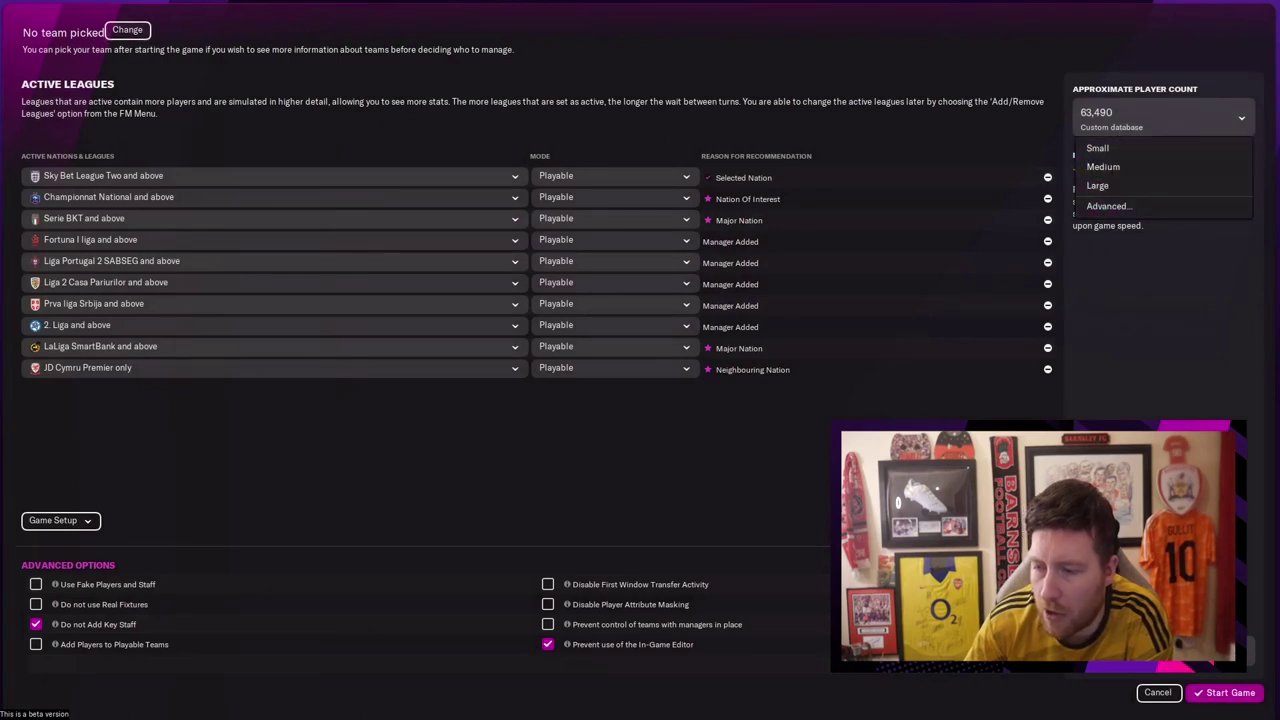
click(1047, 368)
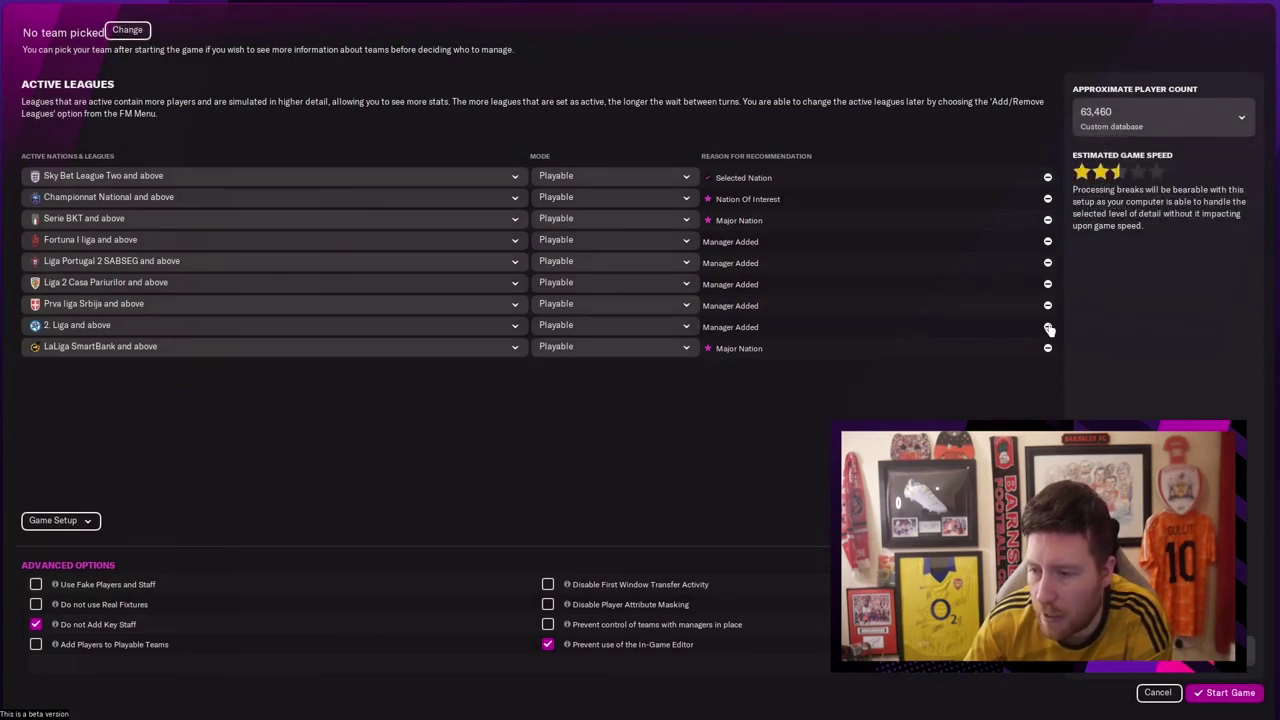
click(1047, 327)
click(1047, 327)
click(1049, 220)
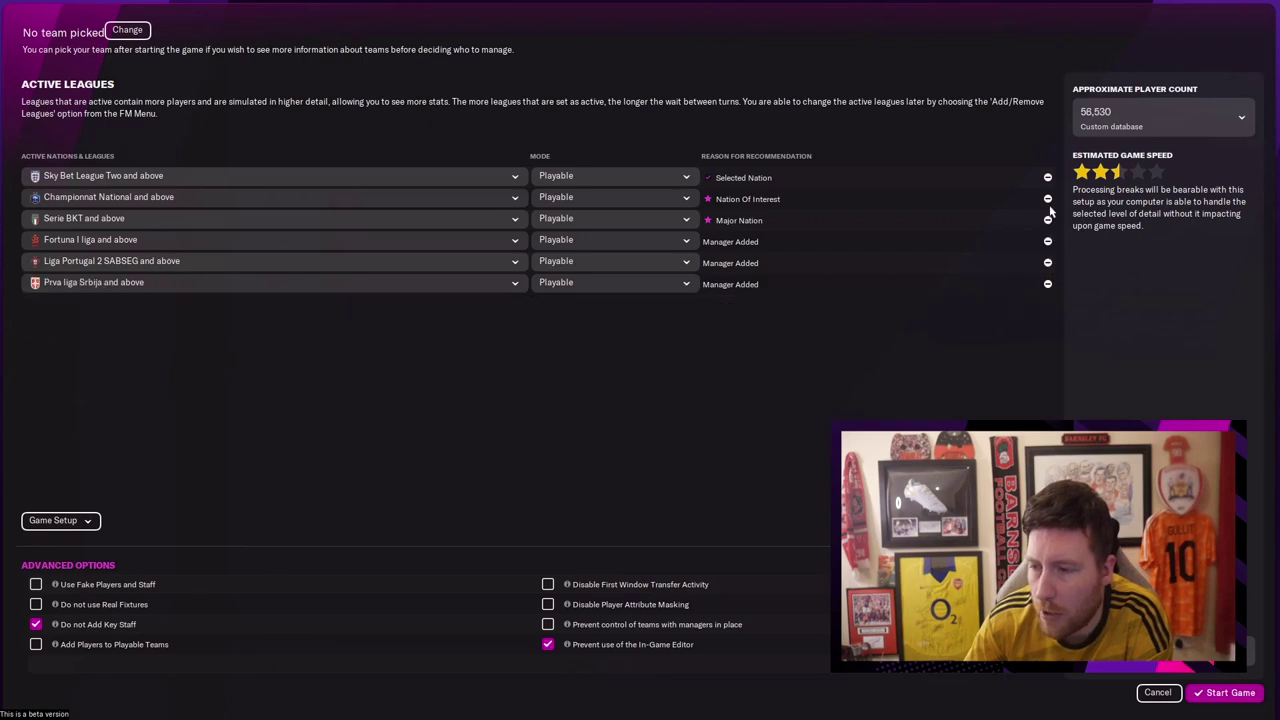
click(1050, 198)
click(1048, 178)
click(1048, 178)
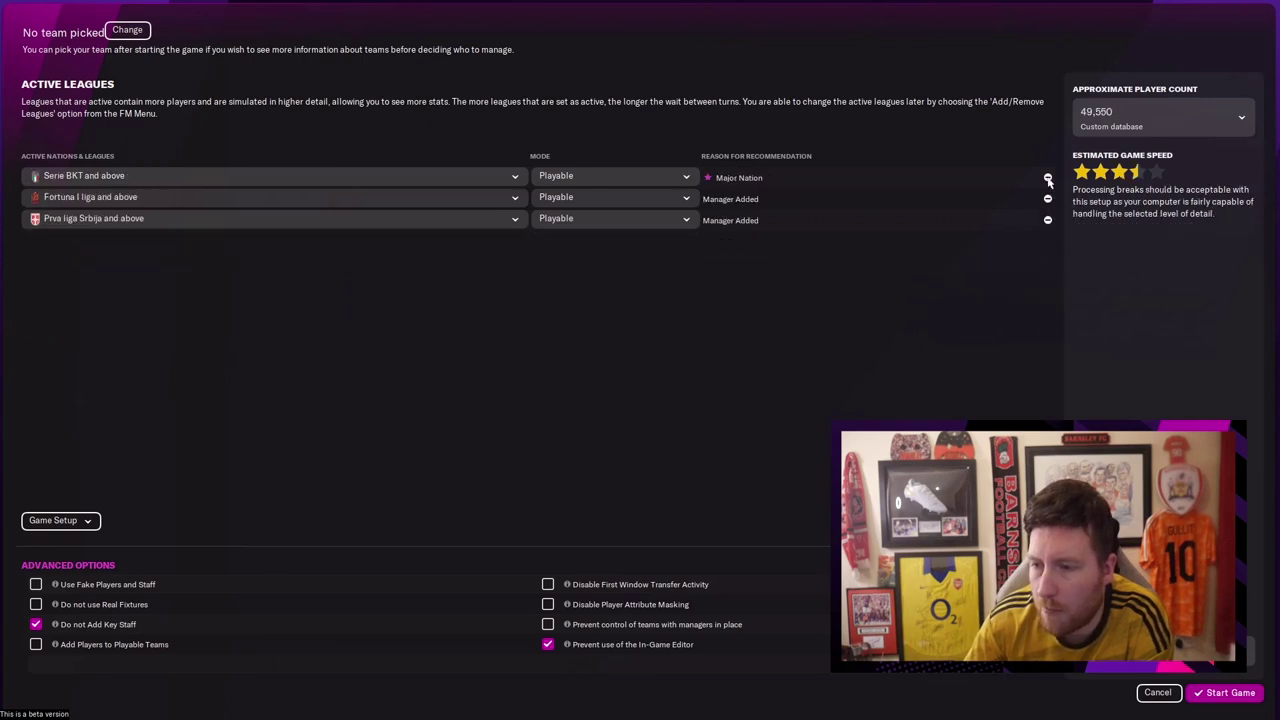
click(1048, 178)
click(1048, 178)
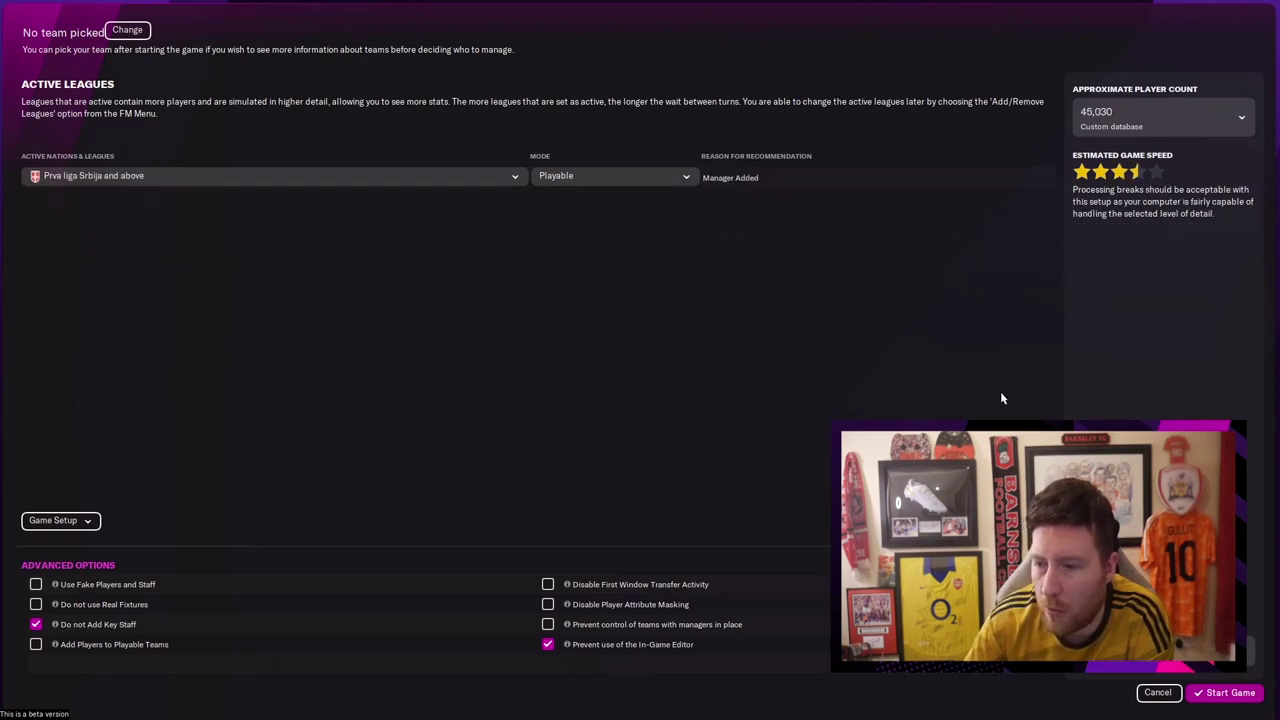
Deselect Serbia and choose England, France, Germany, Italy, Portugal, Spain and the Netherlands as the active nations.
click(515, 176)
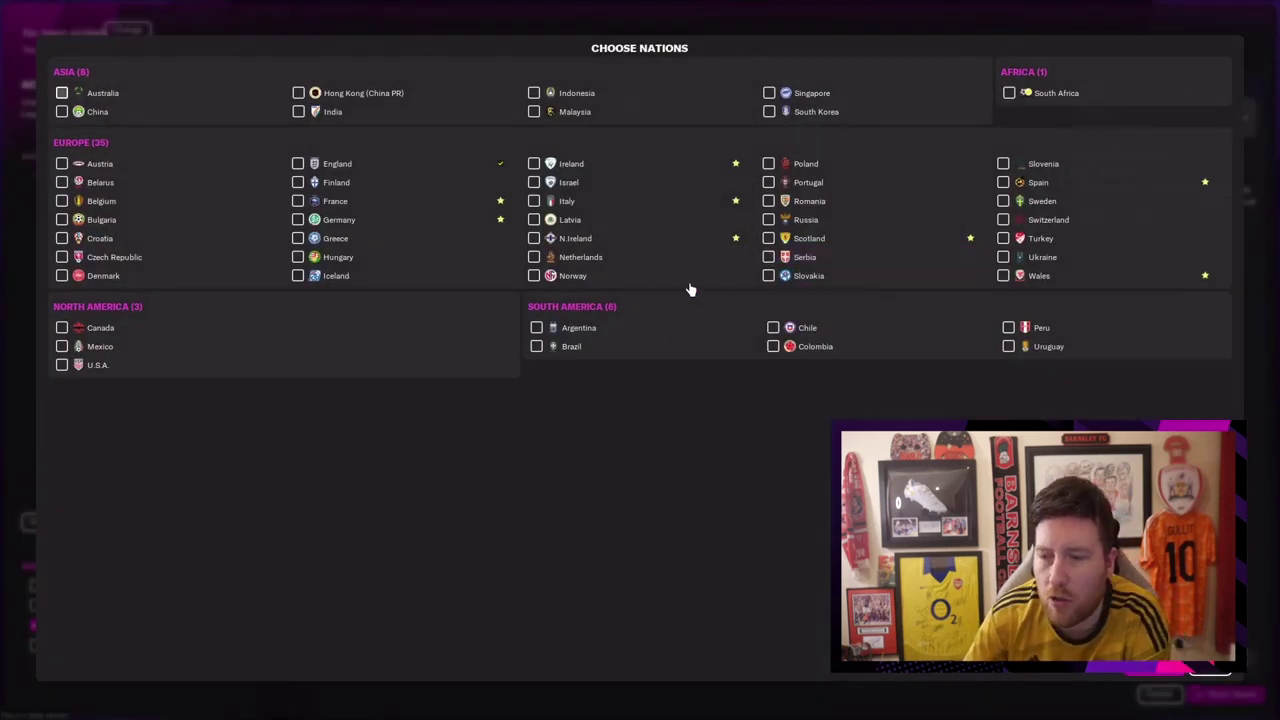
click(298, 164)
click(298, 201)
click(298, 220)
click(536, 203)
click(768, 183)
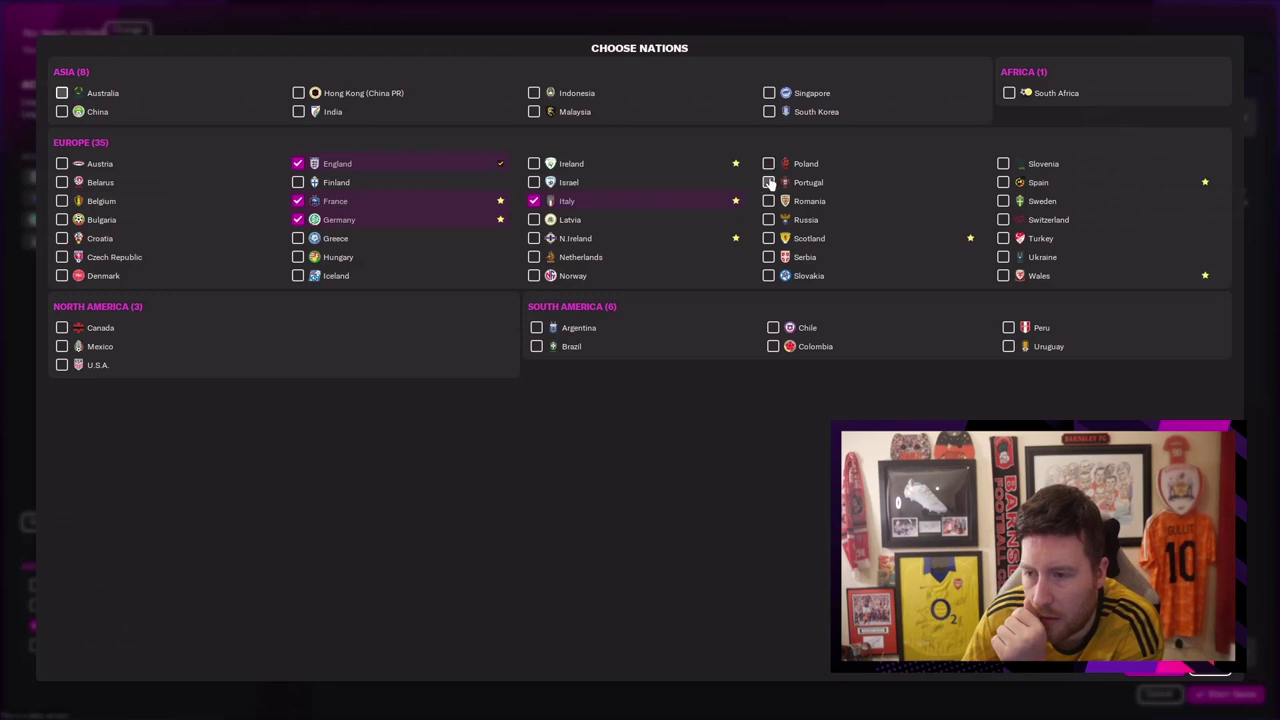
click(1003, 183)
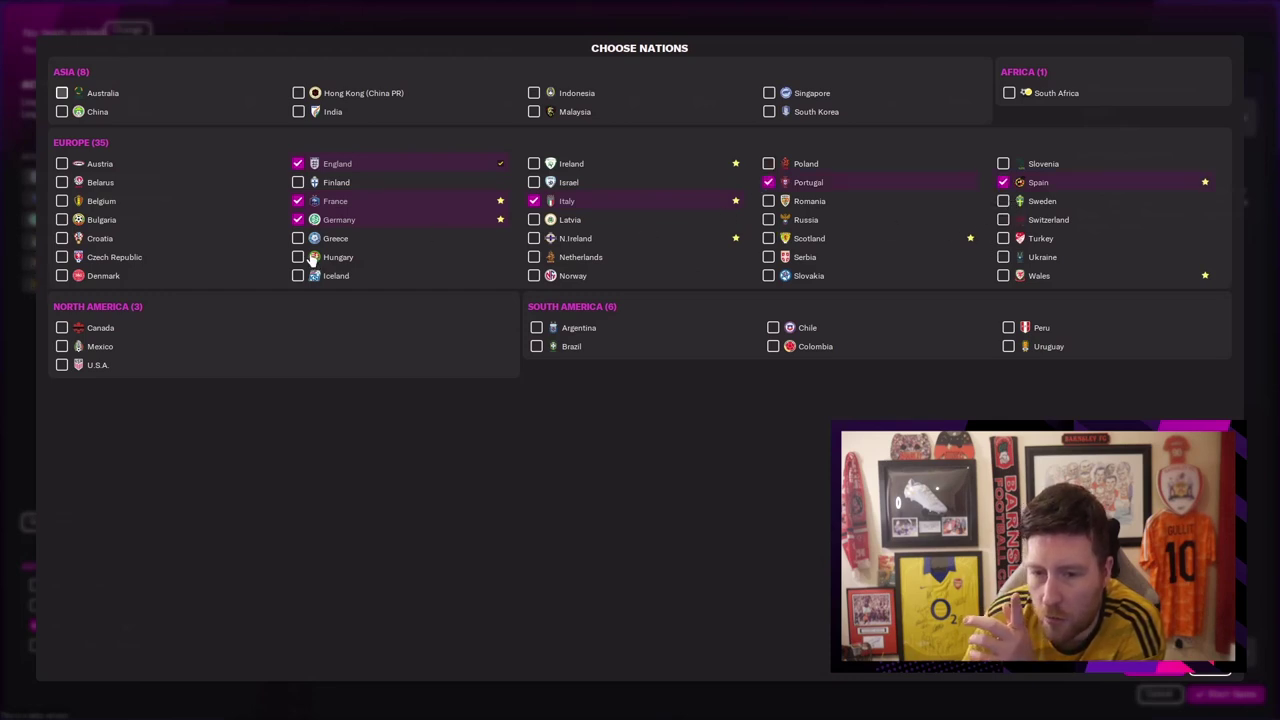
click(534, 257)
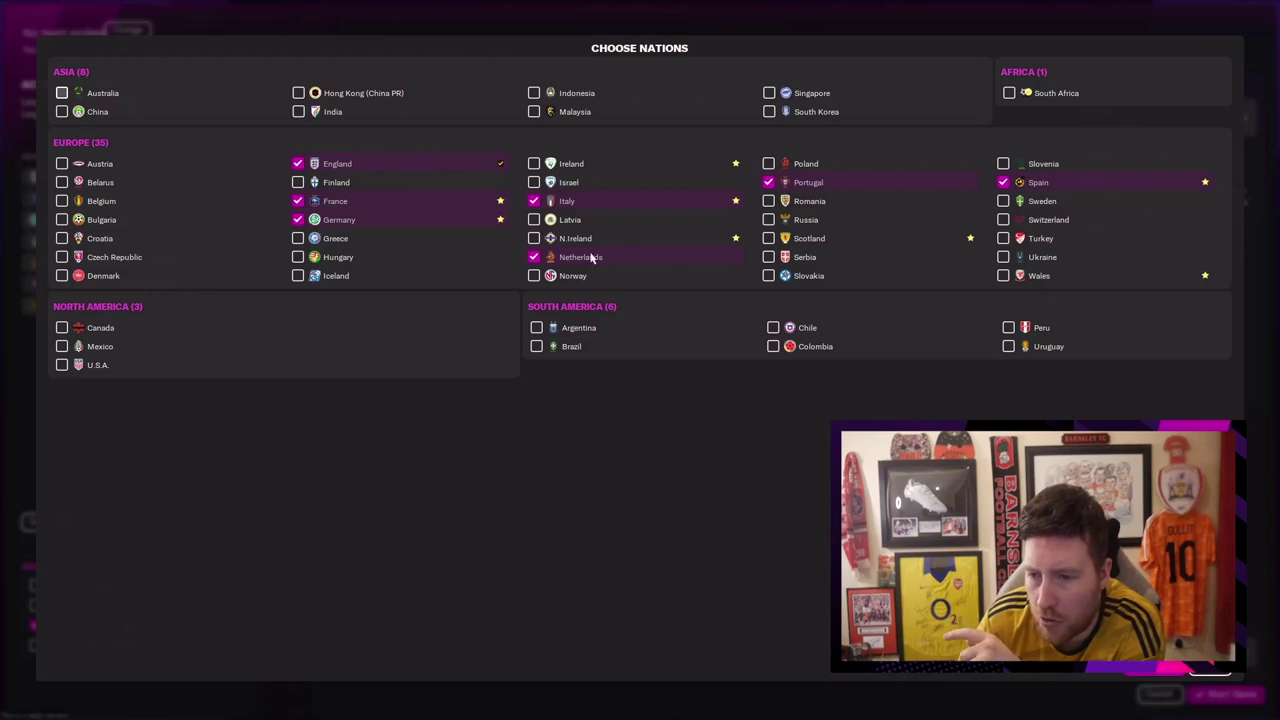
click(1145, 678)
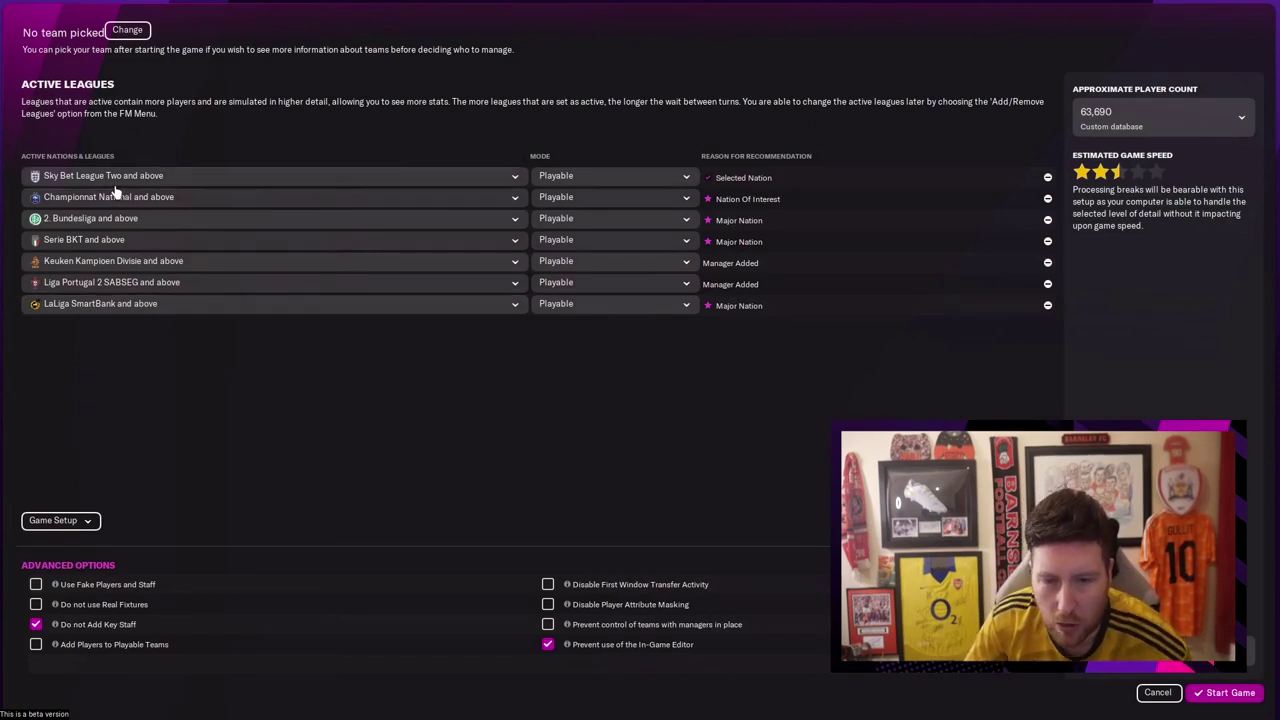
Restrict the Dutch leagues to Eredivisie only and the Portuguese leagues to Liga NOS only.
click(97, 307)
click(97, 265)
click(97, 265)
click(106, 282)
click(88, 265)
click(100, 285)
click(100, 284)
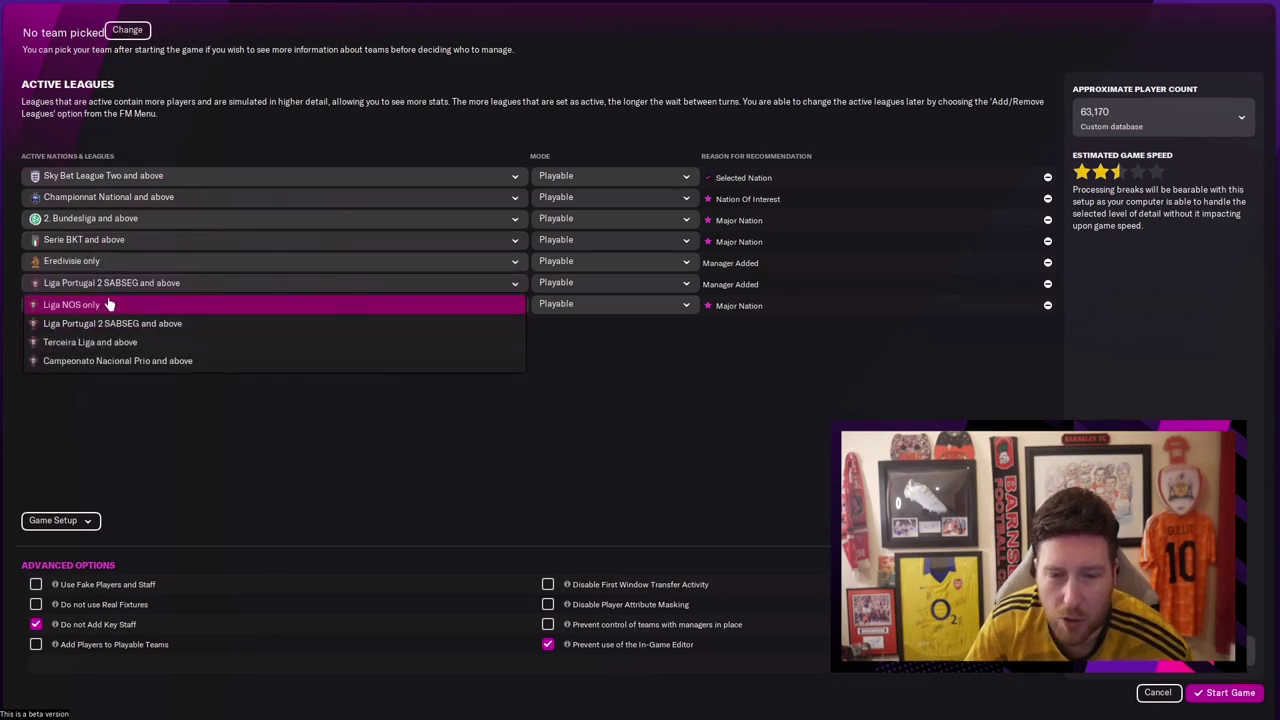
click(105, 302)
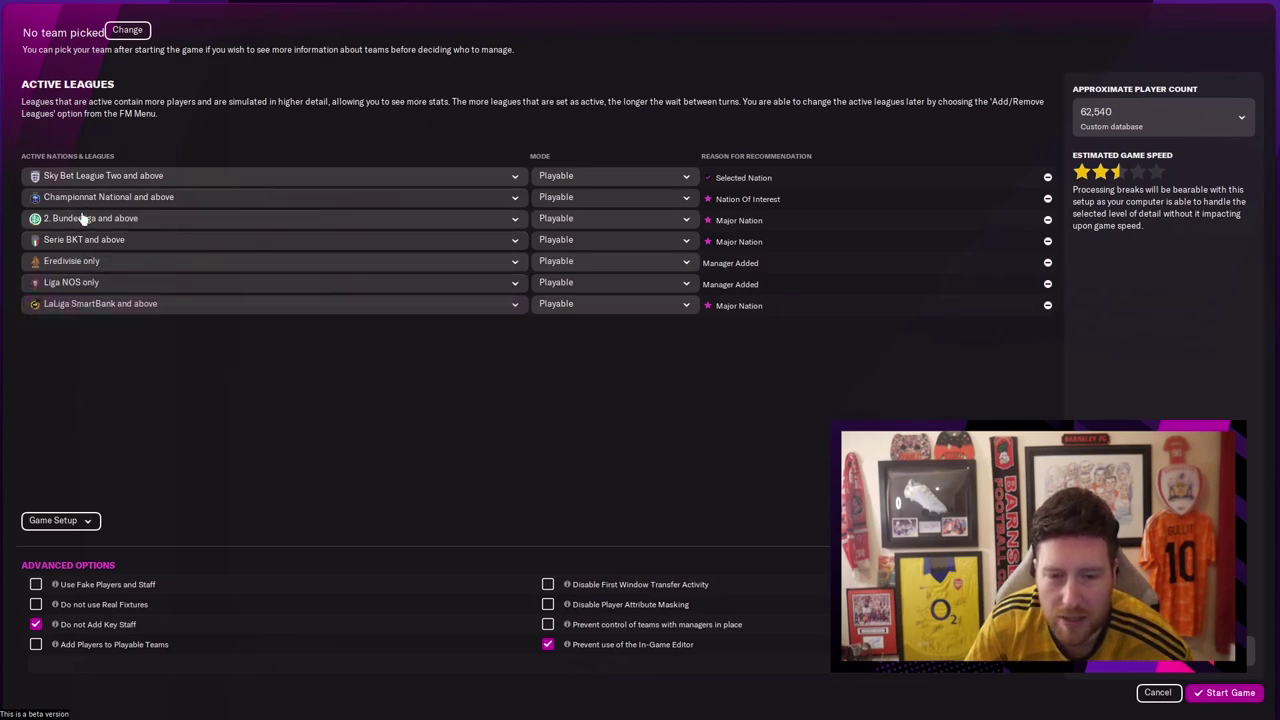
Set the French leagues to Ligue 2 BKT and above, and look through the English league levels.
click(88, 198)
click(94, 239)
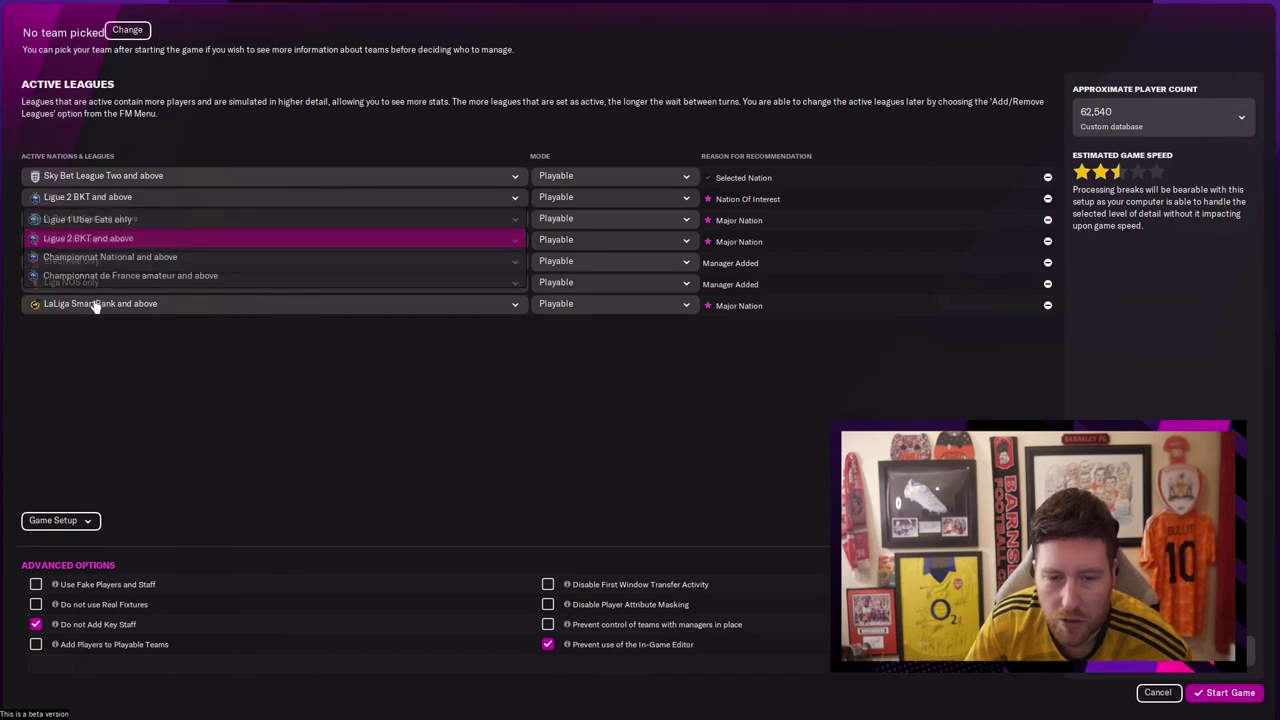
click(108, 178)
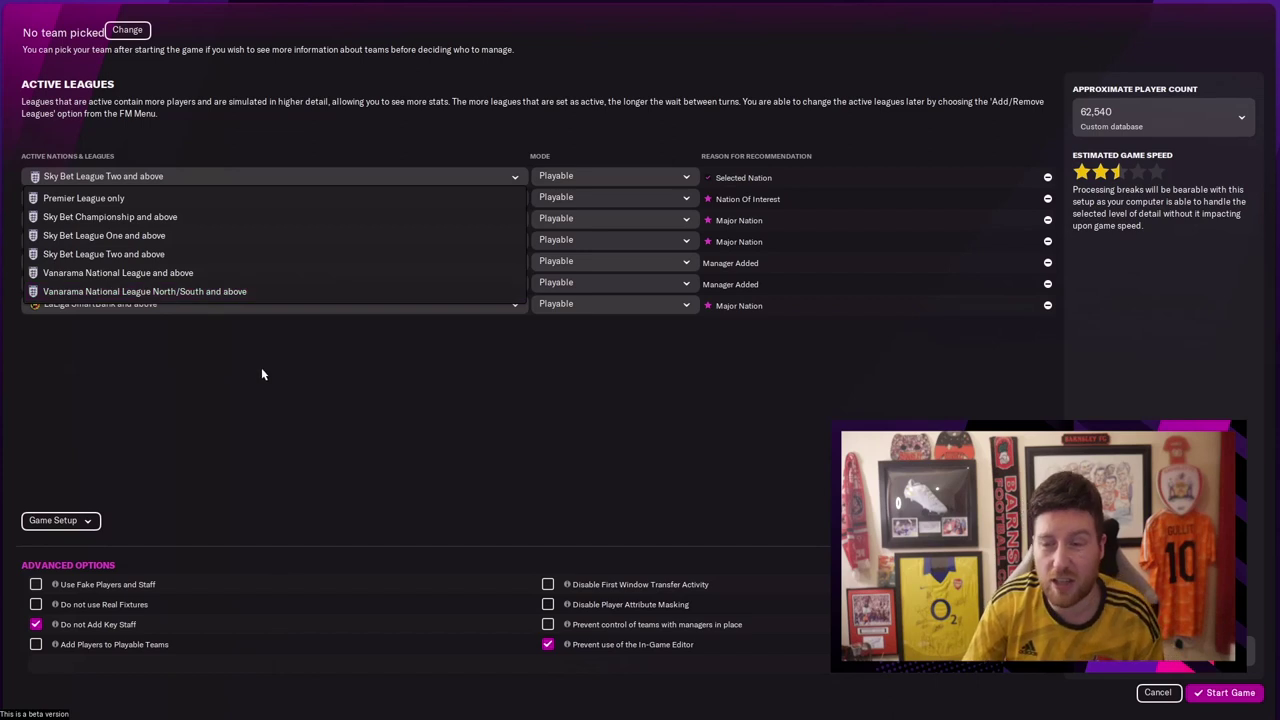
click(198, 340)
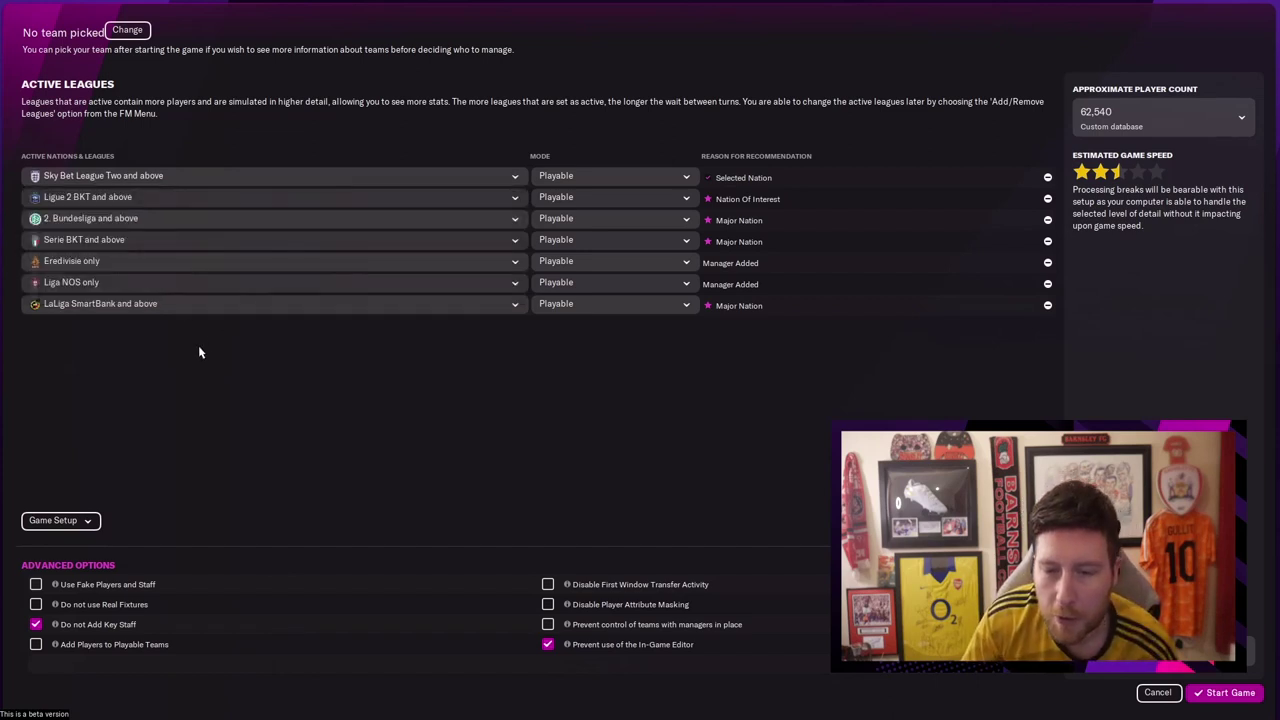
Remove the Europe continent entry from the custom database setup and confirm the change.
click(1150, 115)
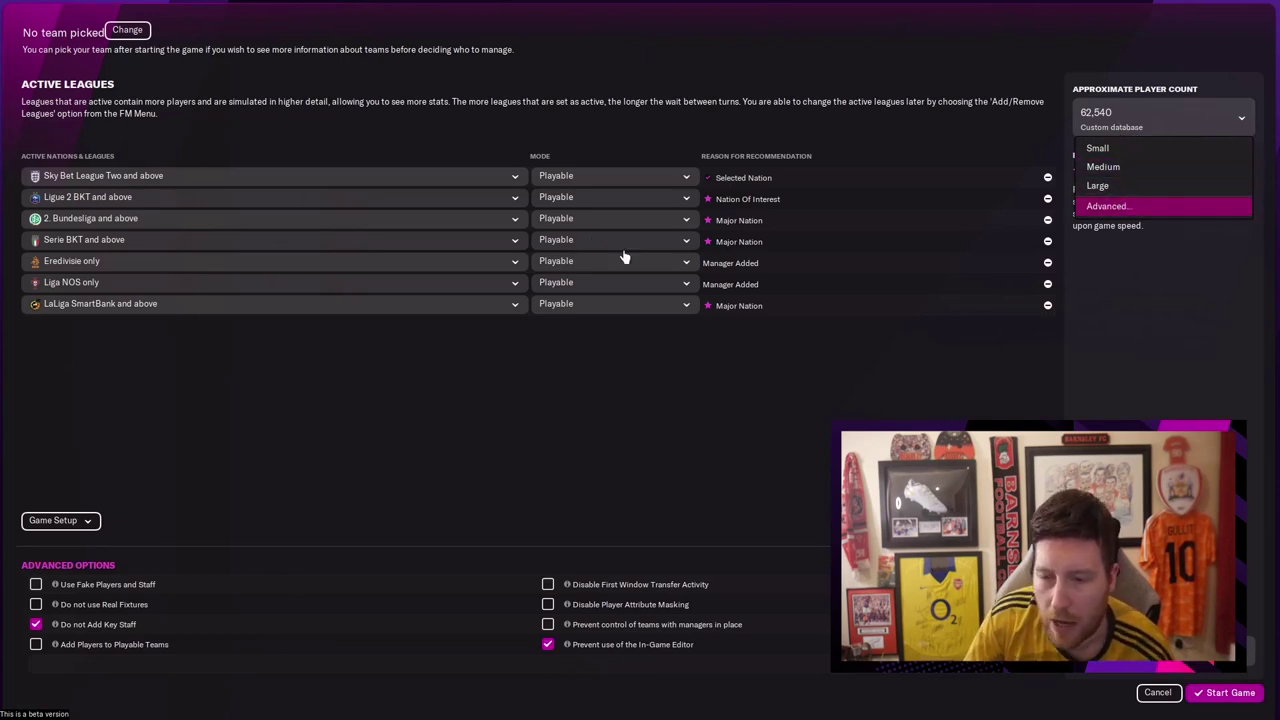
click(1107, 206)
click(602, 481)
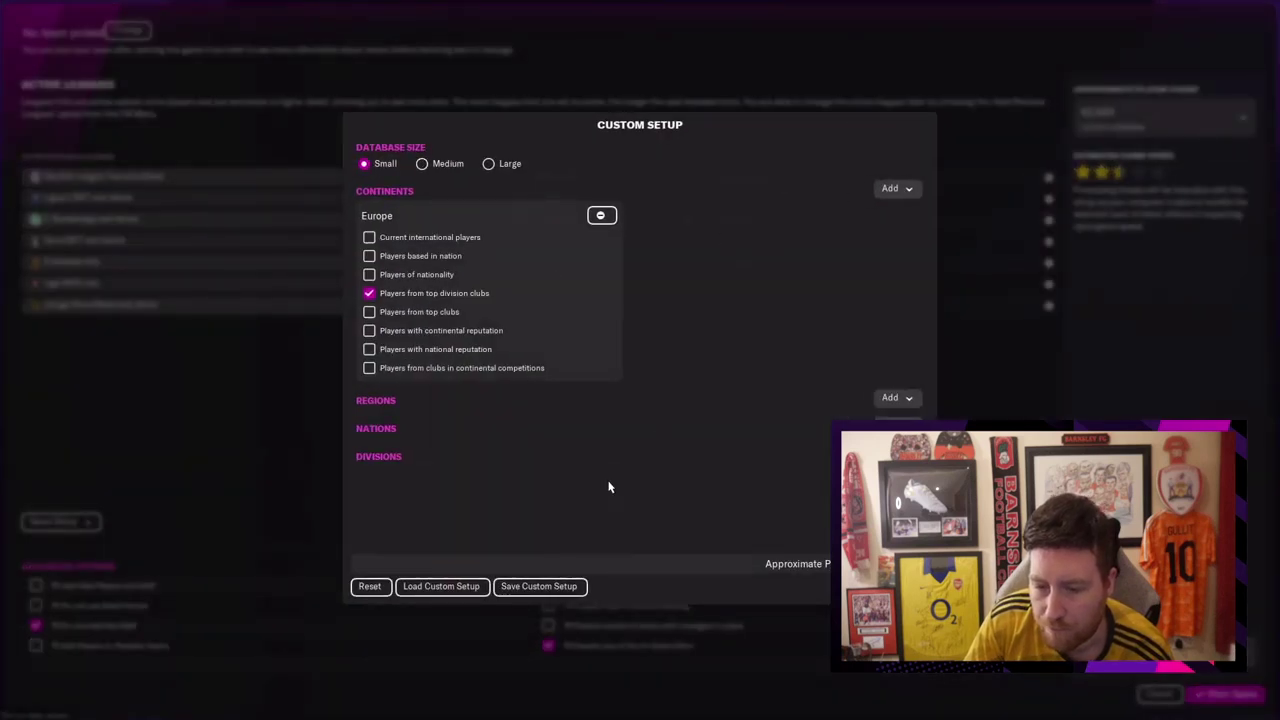
click(601, 215)
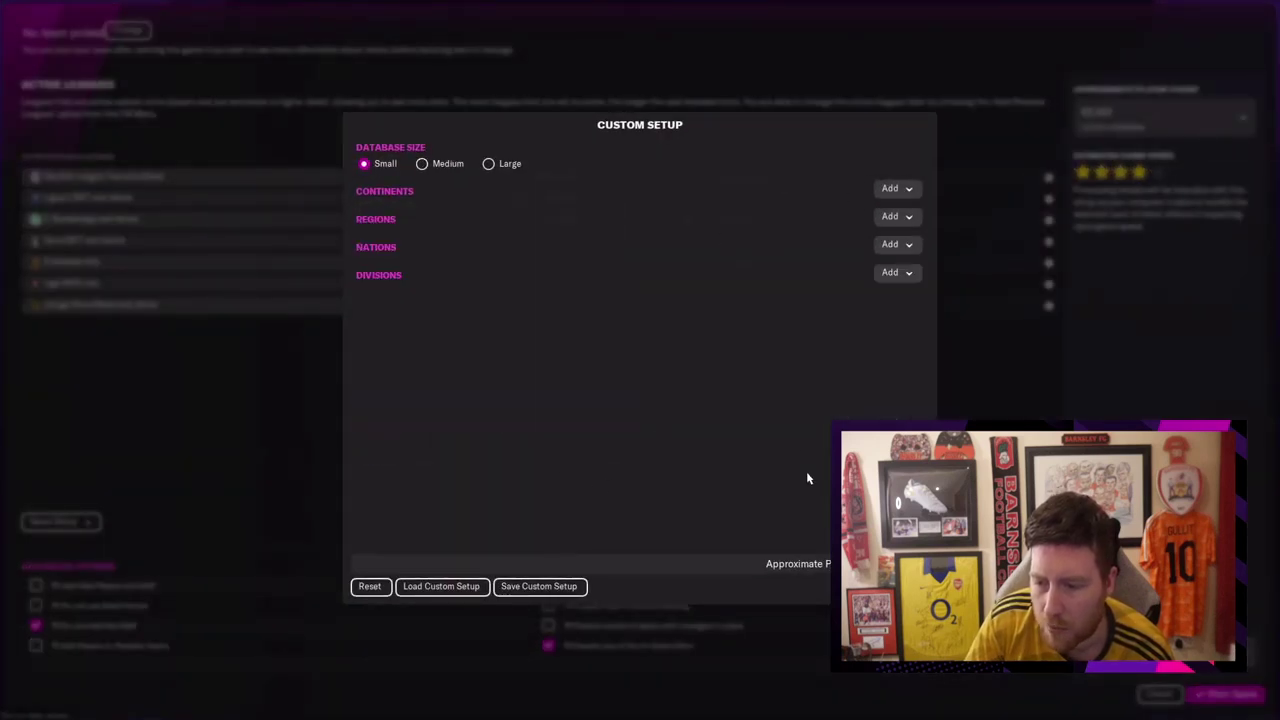
click(1079, 251)
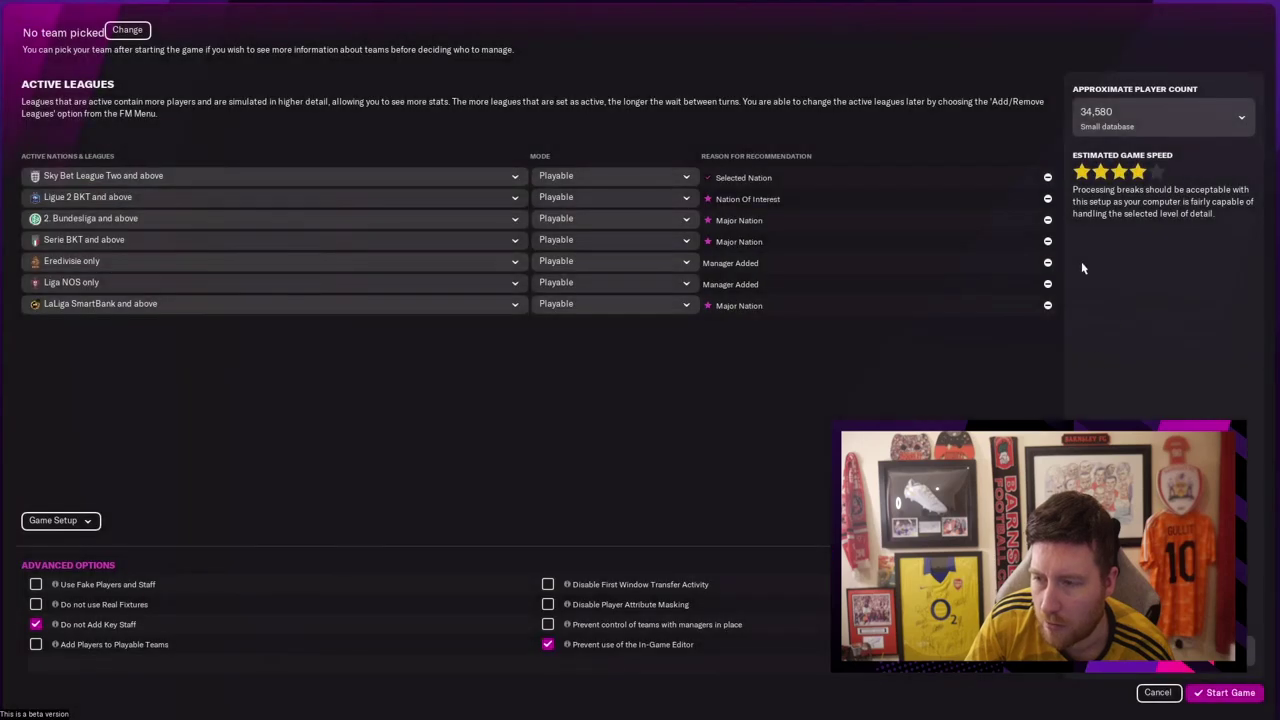
In the advanced database setup, add Africa, Asia, Europe, North America, Oceania and South America as continents.
click(1118, 116)
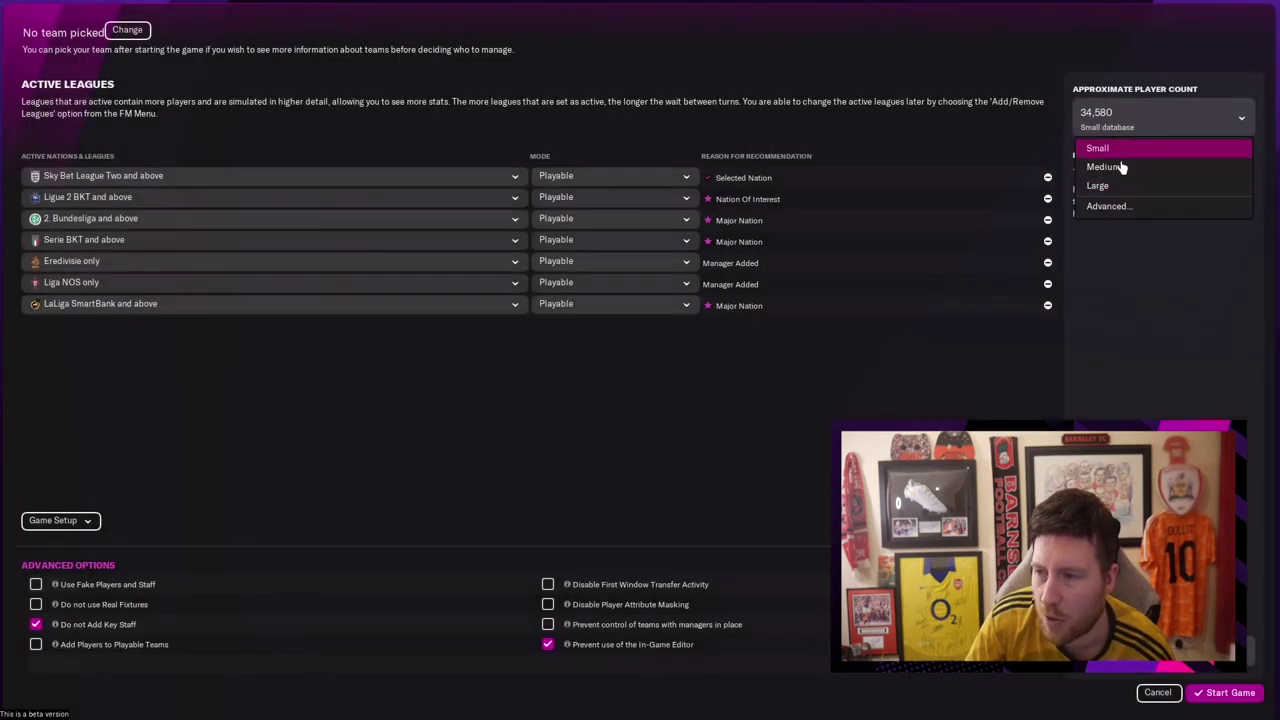
click(1118, 207)
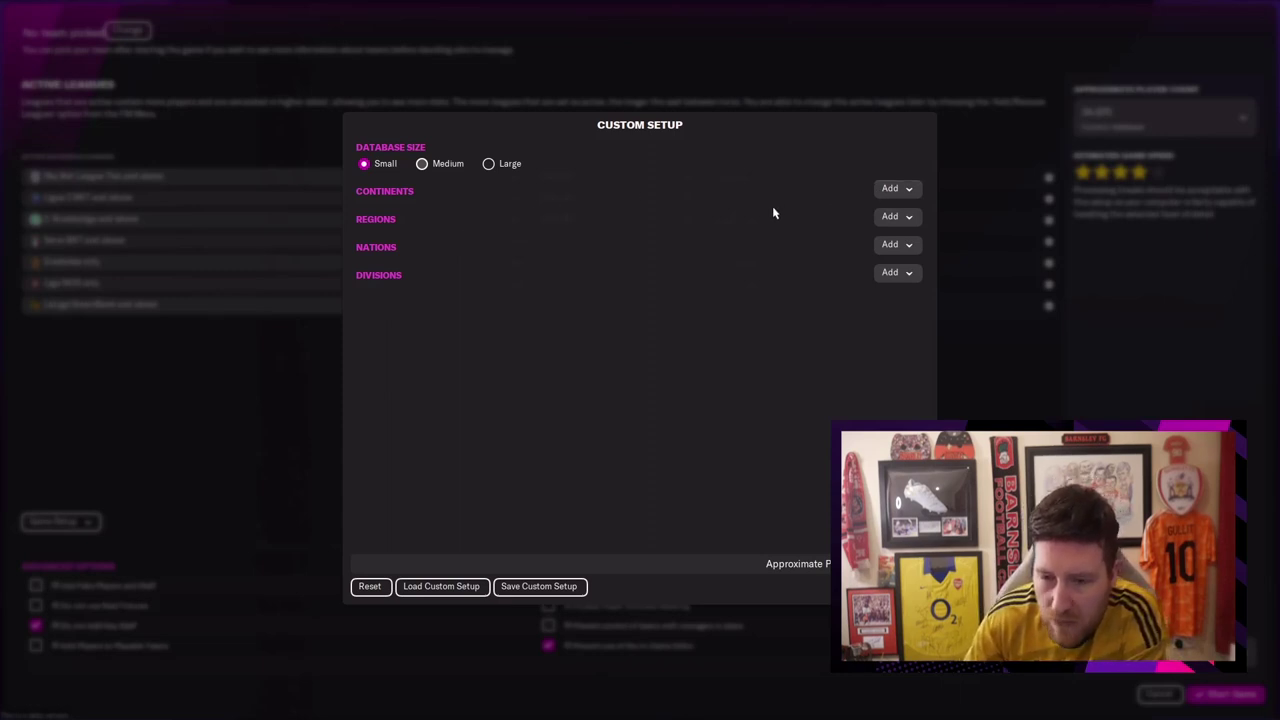
click(895, 191)
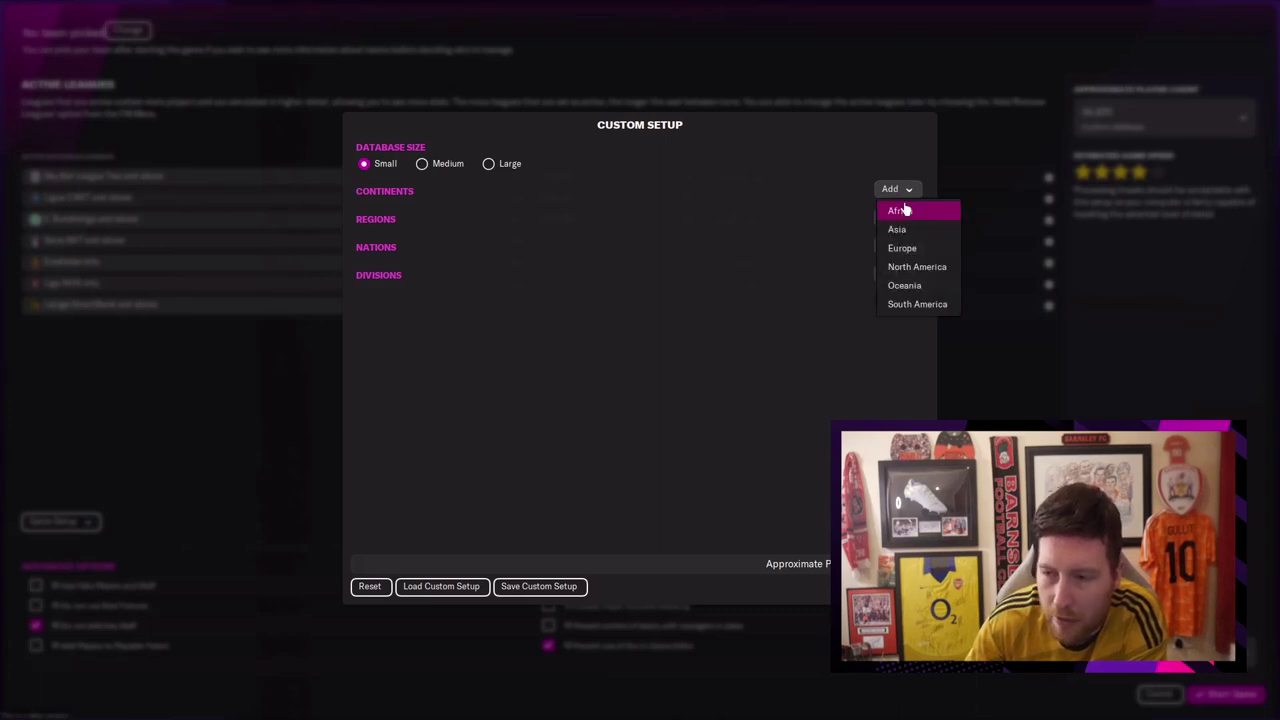
click(903, 210)
click(896, 191)
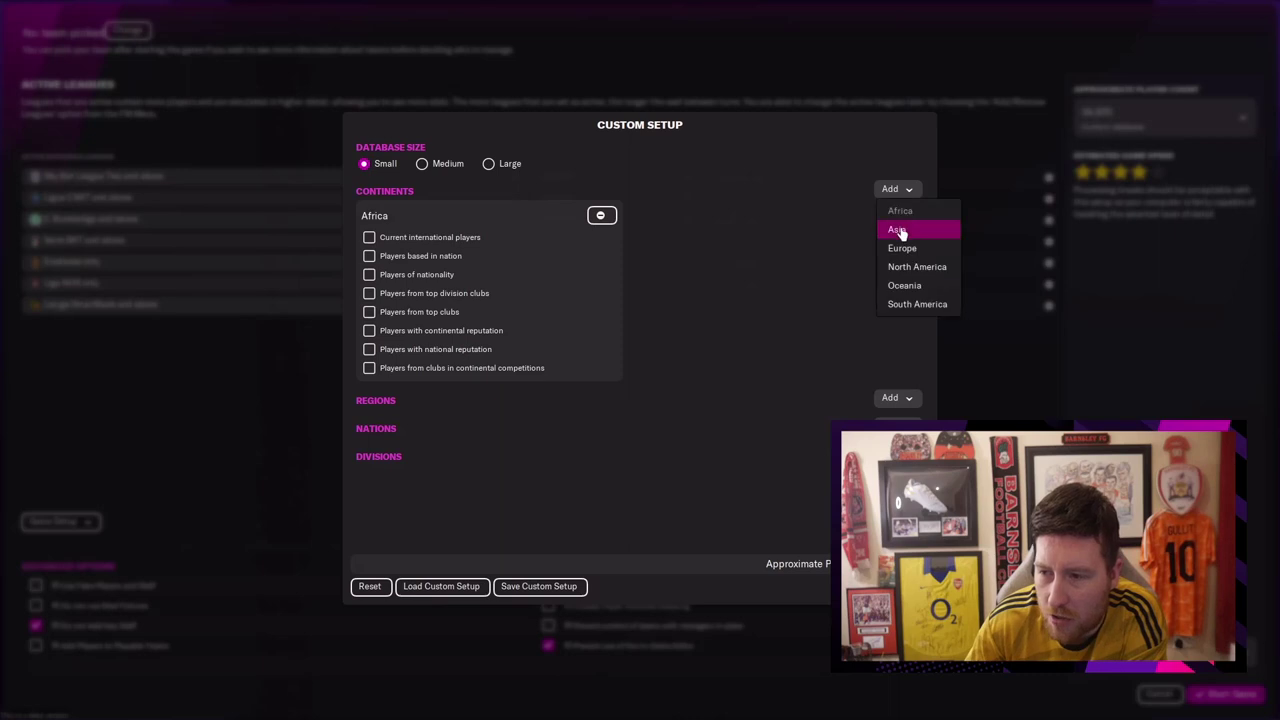
click(897, 231)
click(895, 191)
click(898, 249)
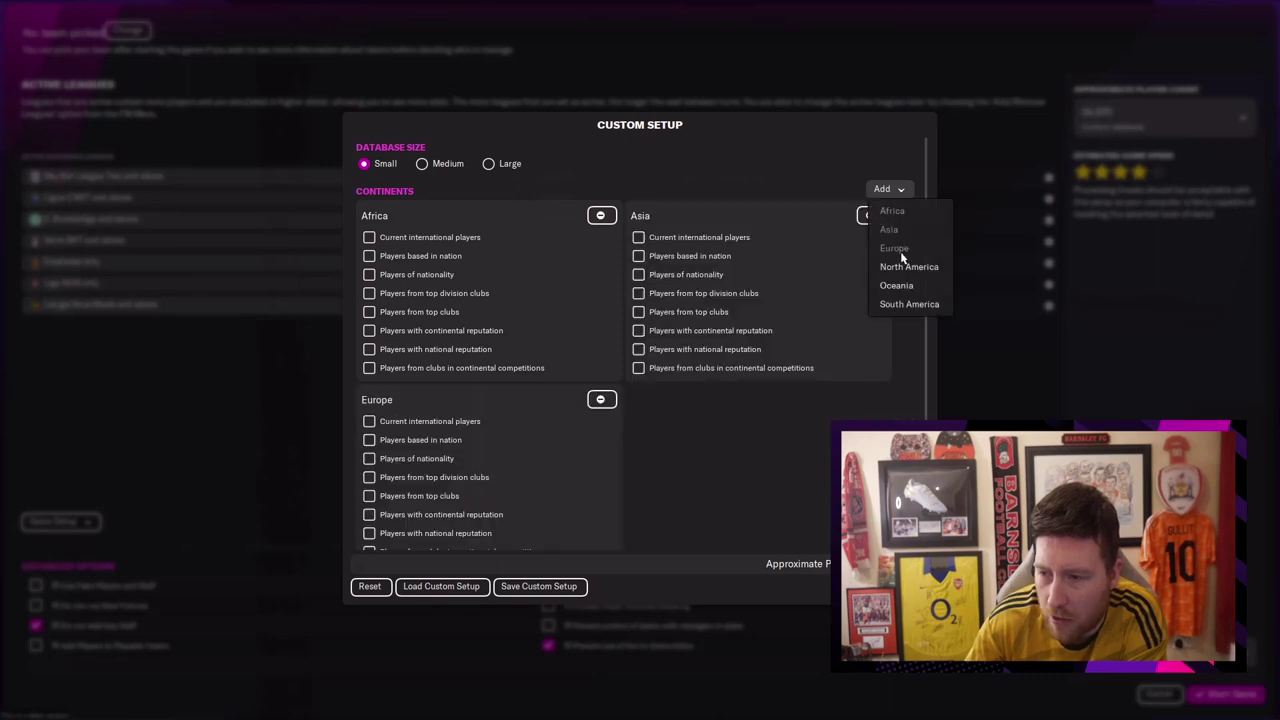
click(903, 262)
click(890, 191)
click(885, 195)
click(886, 302)
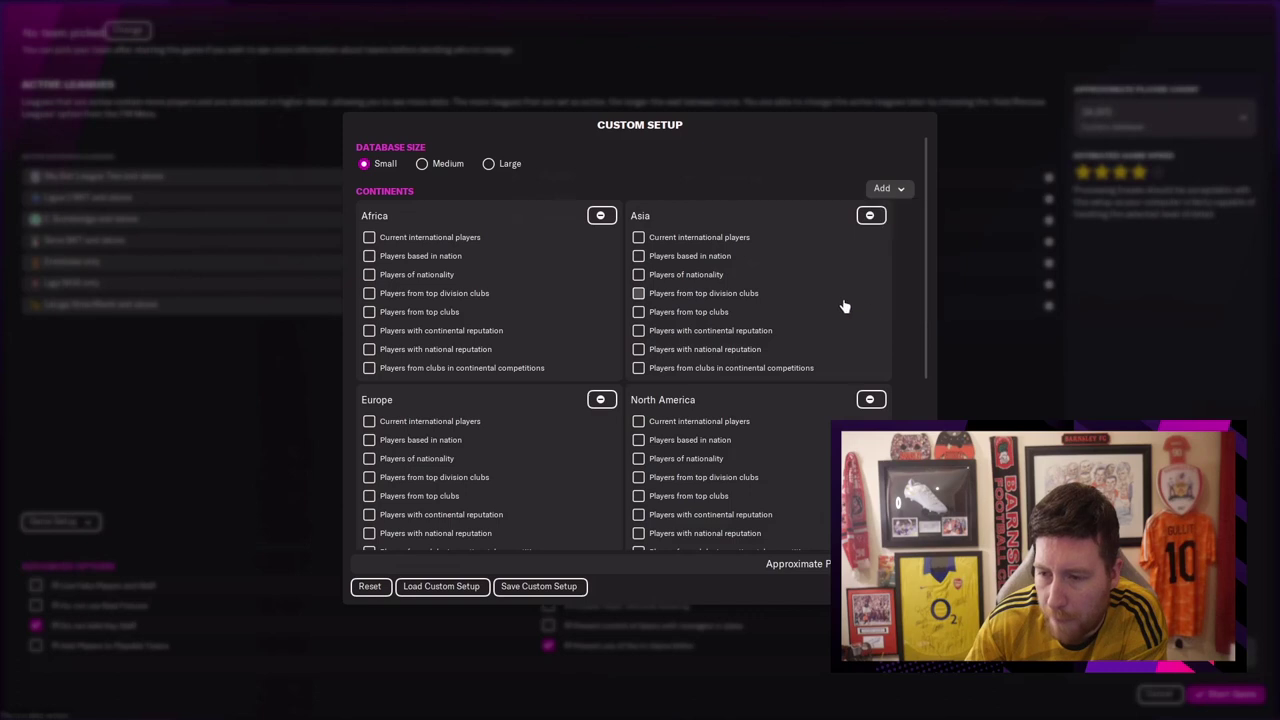
Include players from top division clubs for Africa, Asia, Europe, North America, Oceania and South America in the custom database.
click(638, 294)
click(369, 293)
click(369, 477)
click(638, 477)
scroll(748, 466, down, 5)
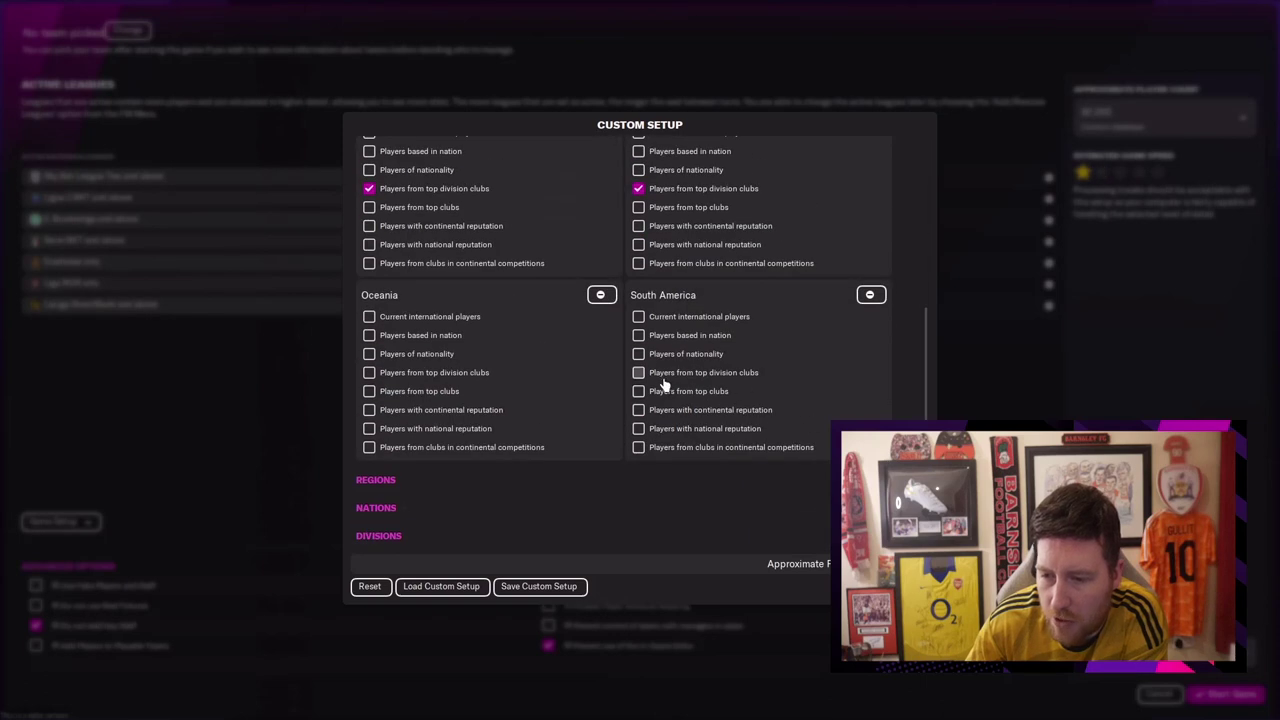
click(660, 376)
click(434, 373)
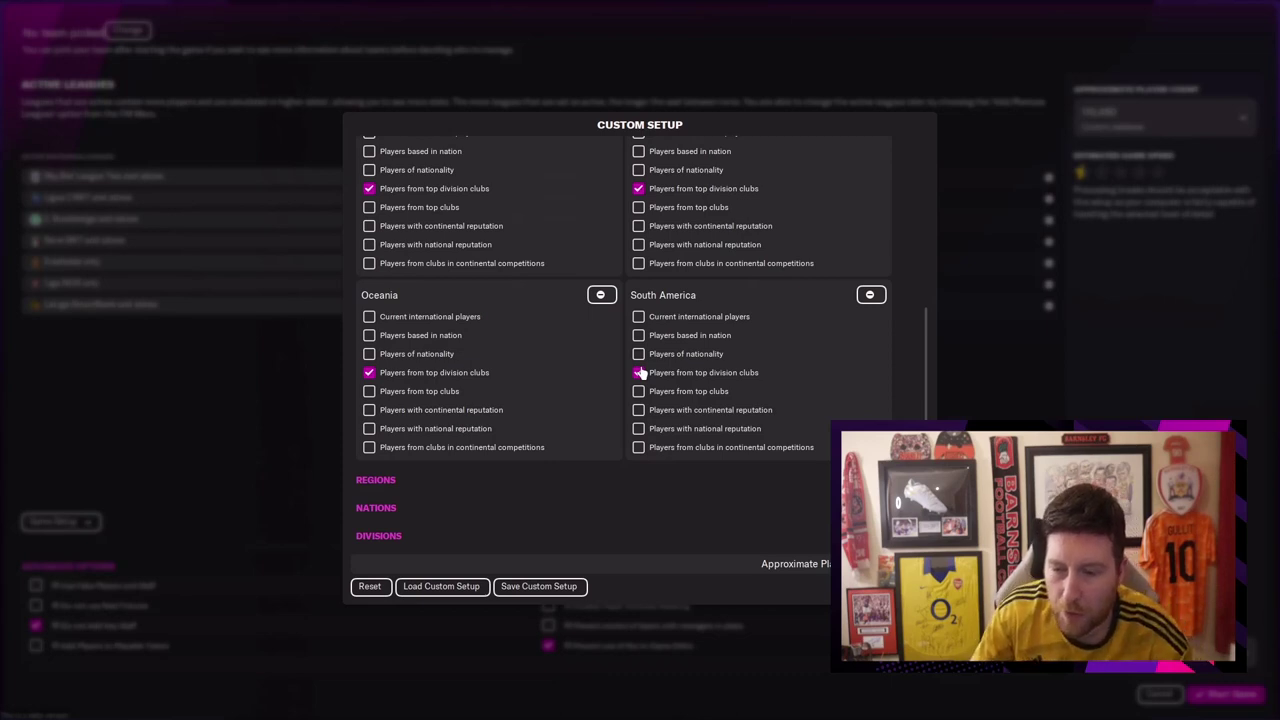
Replace the top division clubs option with players of nationality for South America, Oceania, North America and Europe.
click(639, 372)
click(425, 372)
click(400, 354)
click(638, 354)
click(638, 188)
click(638, 170)
click(407, 189)
click(396, 171)
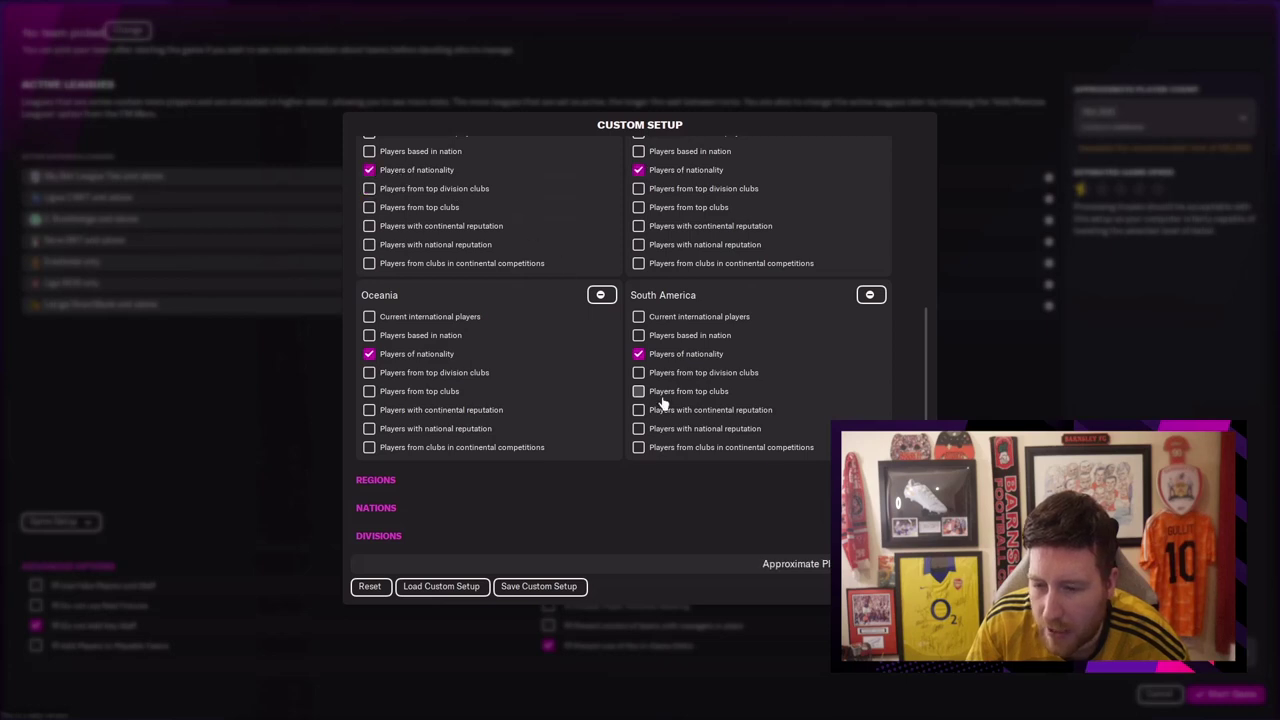
Switch Africa and Asia from top division clubs to players of nationality and close the custom database setup, keeping the changes.
scroll(637, 486, up, 5)
click(434, 293)
click(418, 274)
click(638, 293)
click(638, 274)
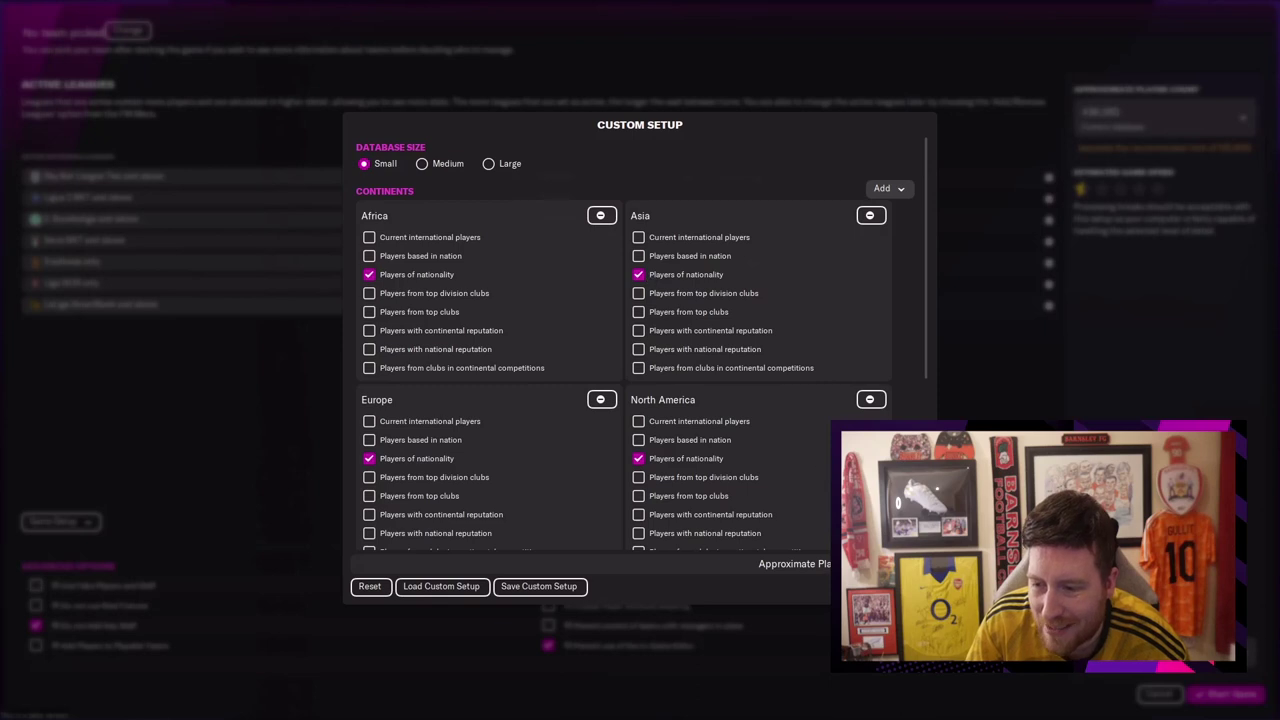
click(886, 189)
click(880, 189)
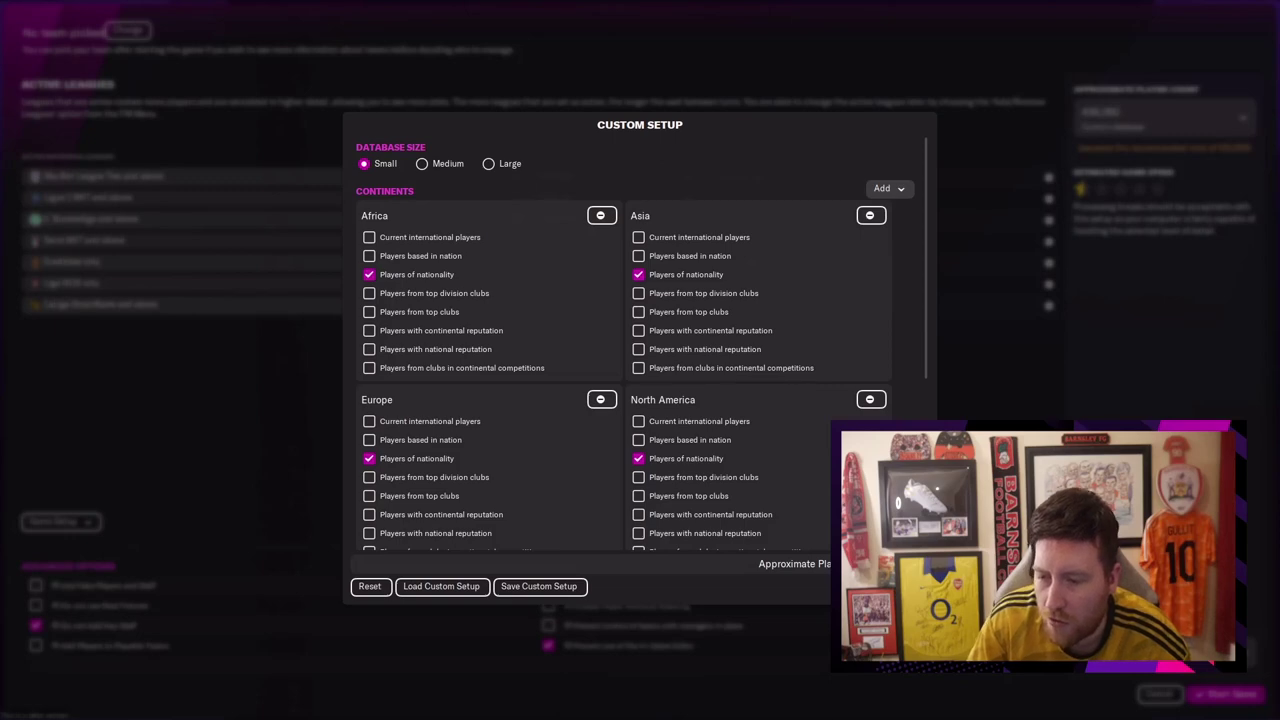
key(Escape)
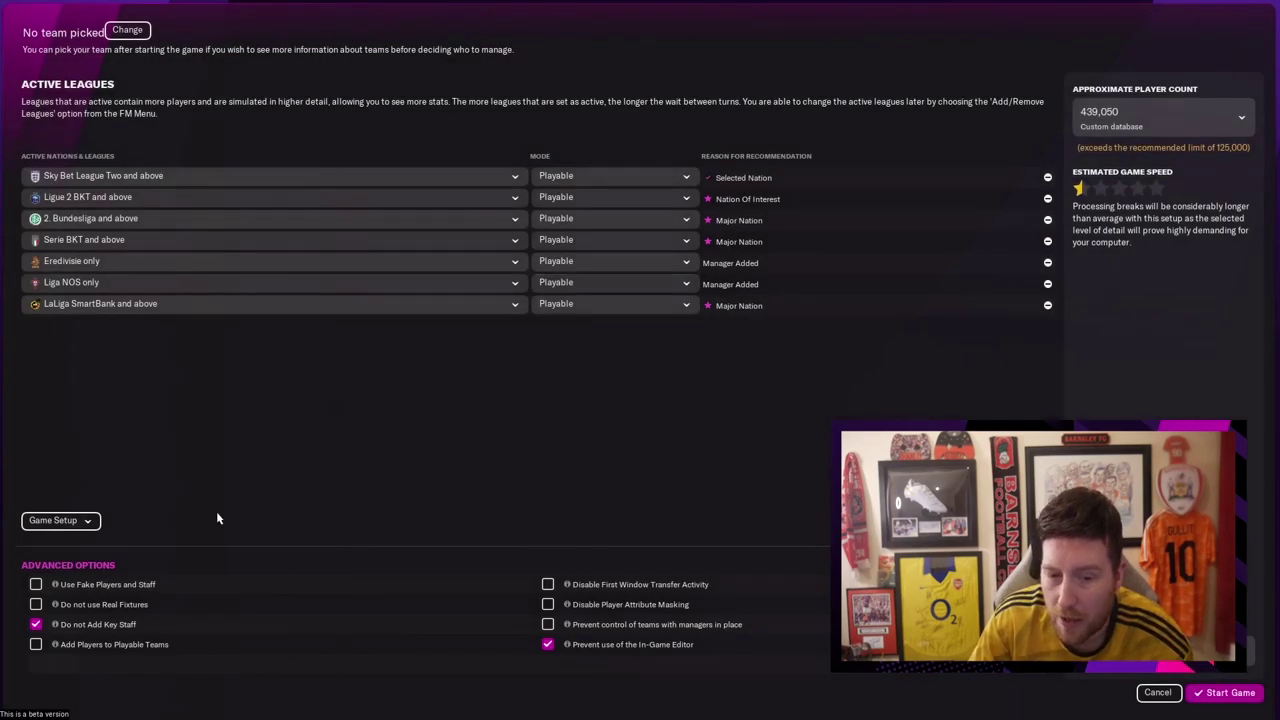
click(237, 325)
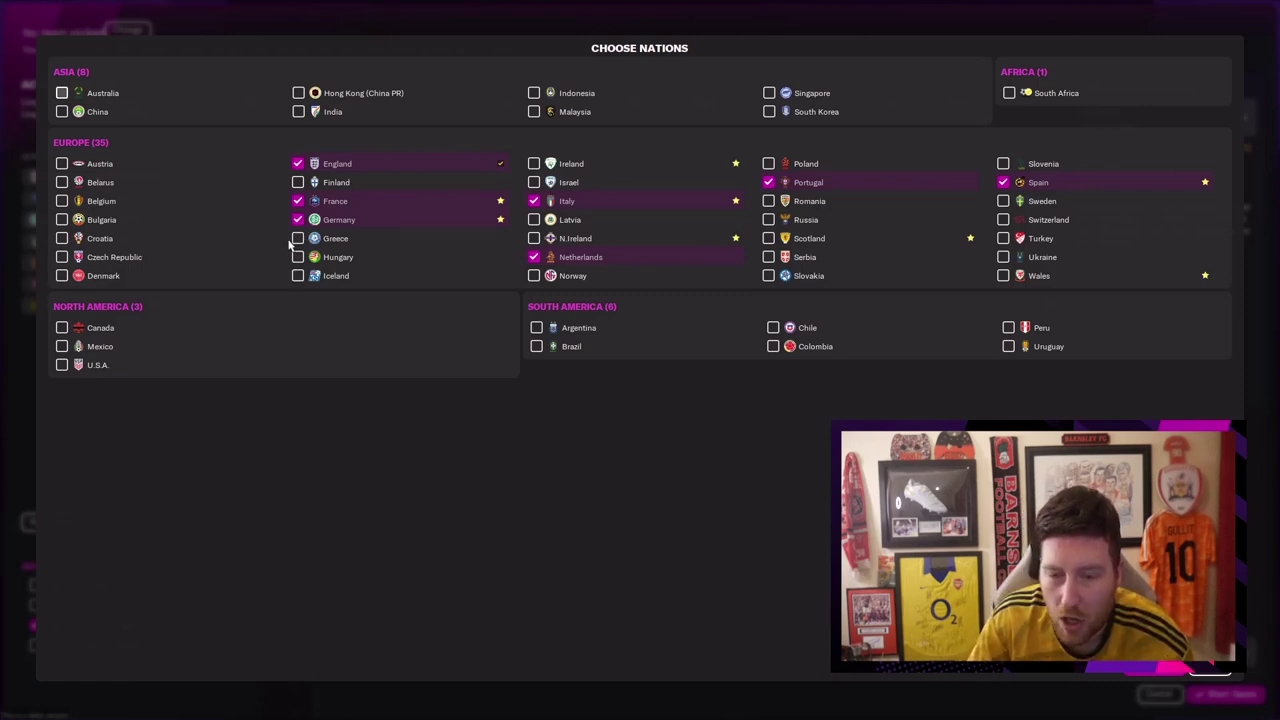
click(1200, 672)
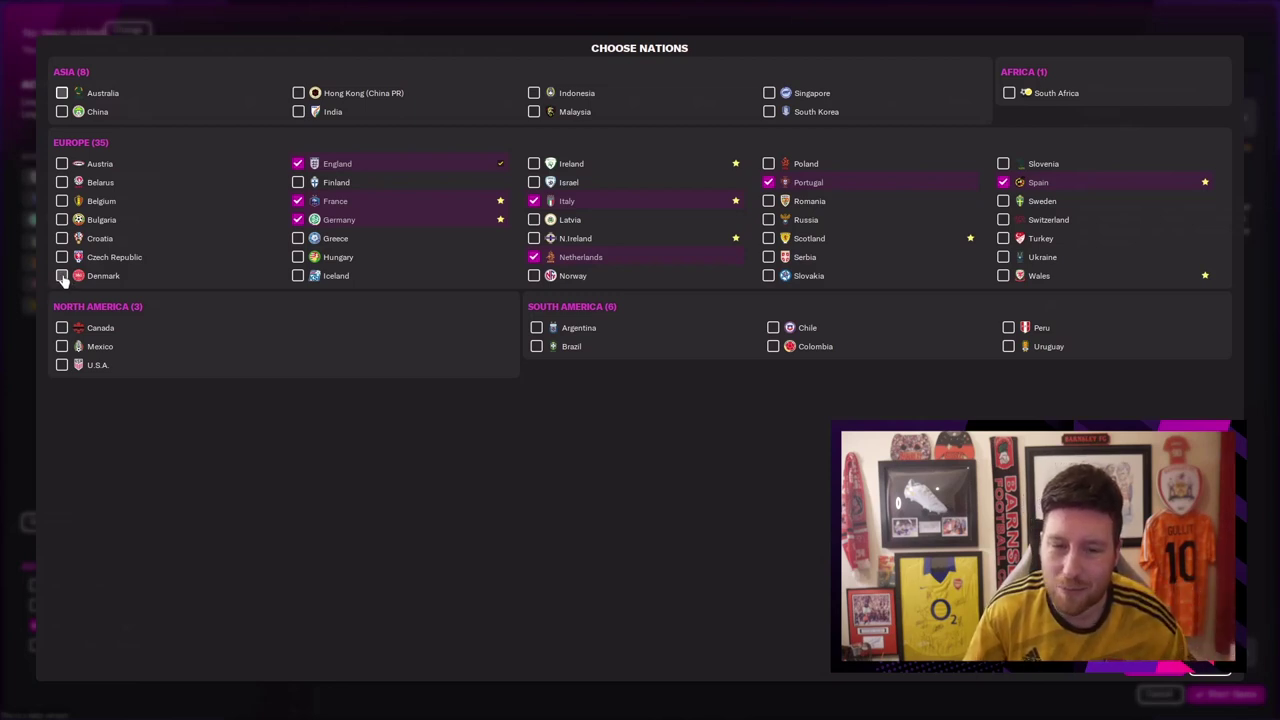
click(62, 276)
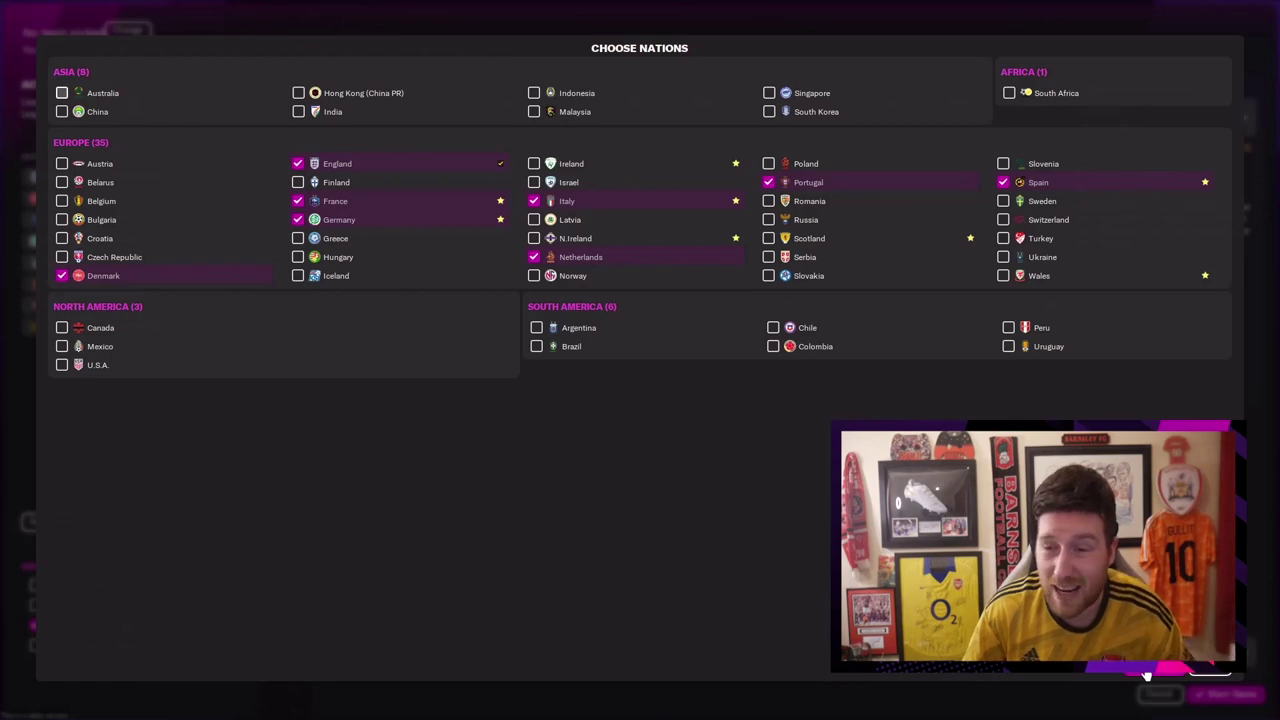
click(1218, 675)
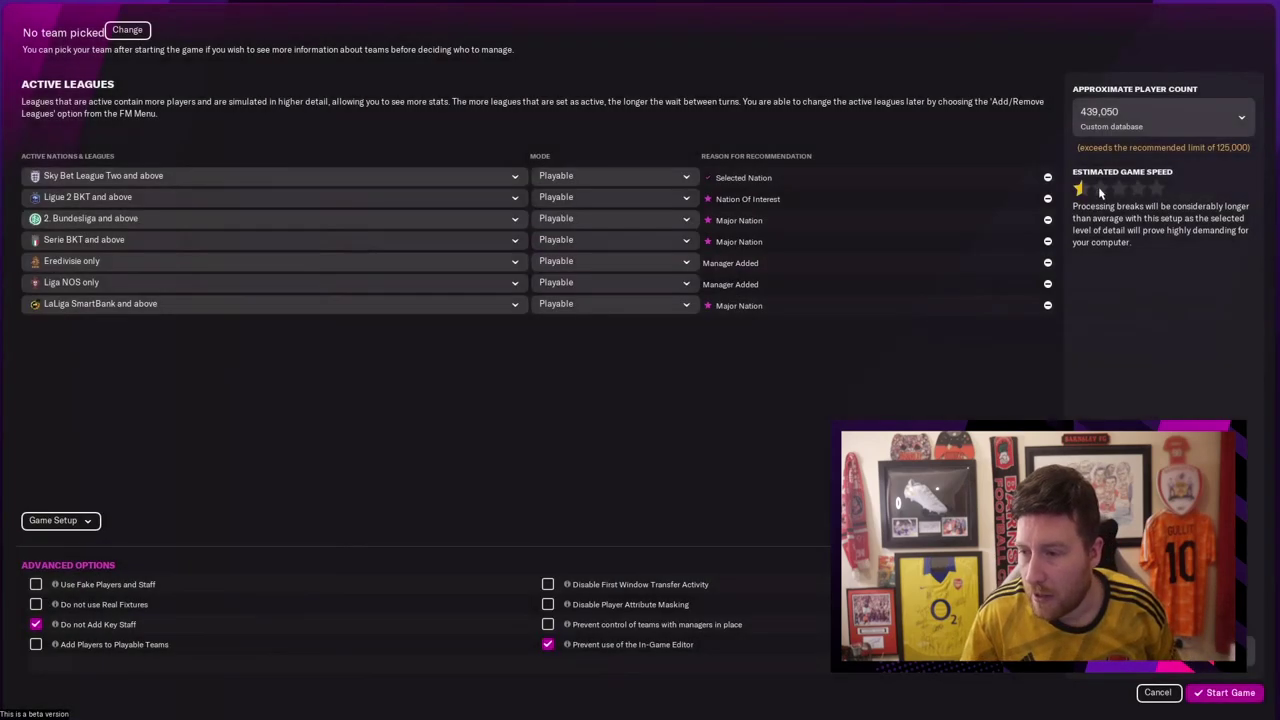
Review the continents and player options in the advanced database setup.
click(1126, 118)
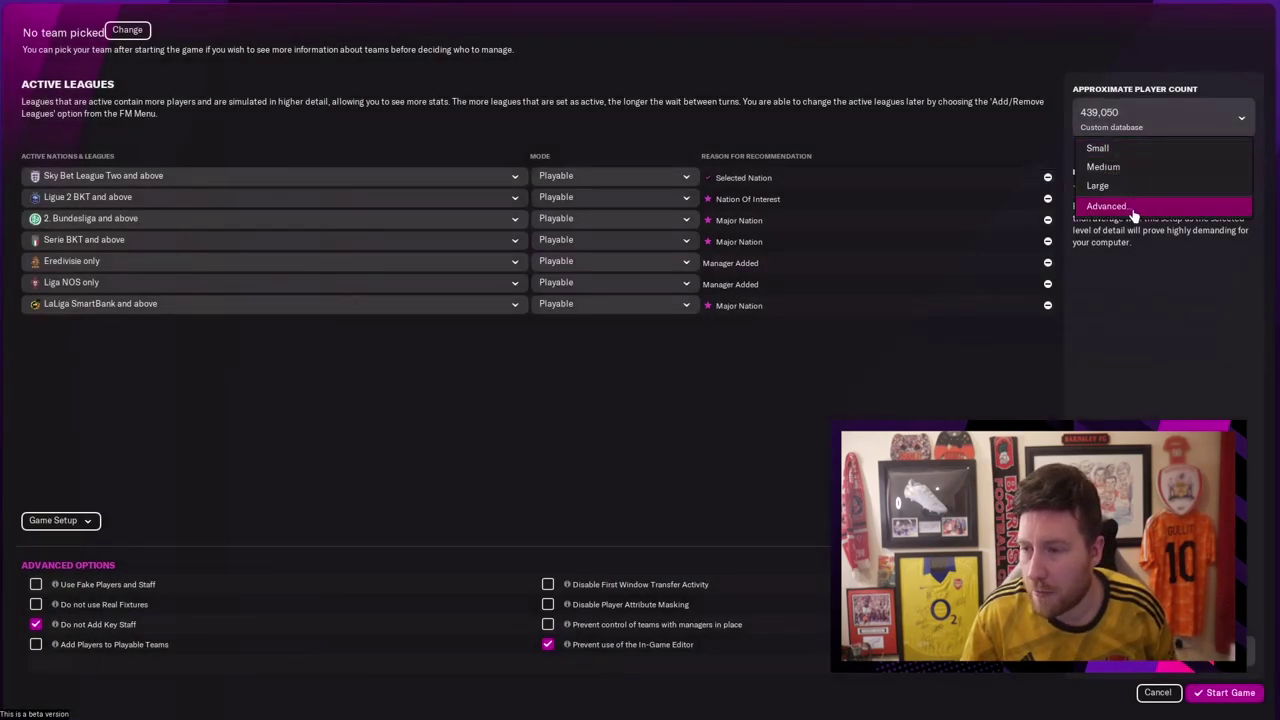
click(1130, 207)
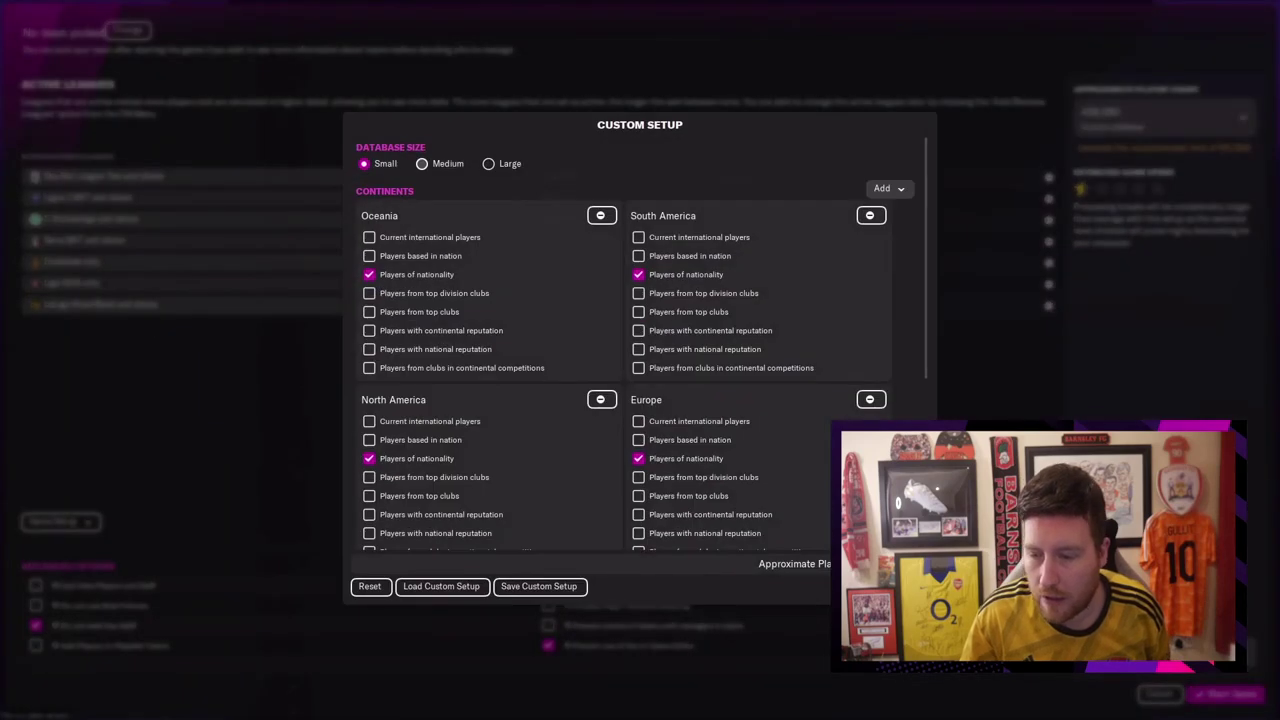
click(880, 586)
Add Greece, Denmark and Belgium as active nations and confirm the selection.
click(250, 286)
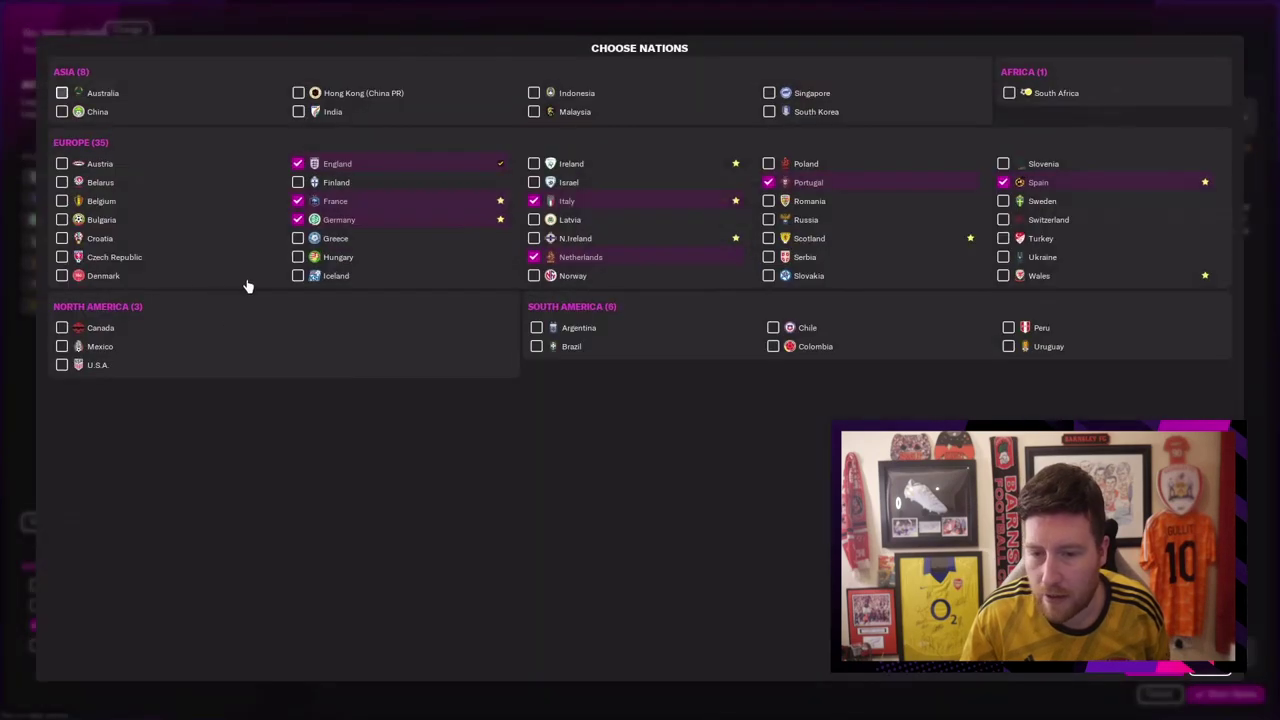
click(297, 238)
click(100, 280)
click(62, 201)
click(1136, 680)
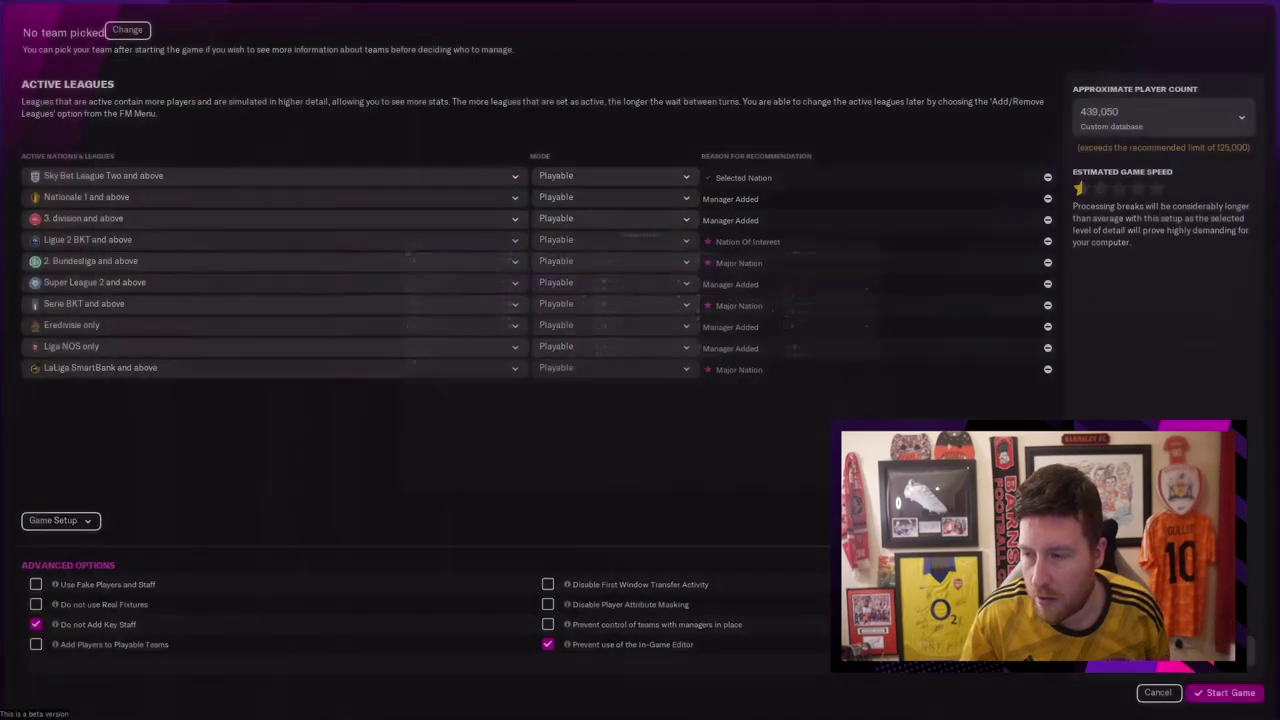
Deselect Denmark, Greece and Belgium in the nation selection.
click(1149, 130)
click(1122, 212)
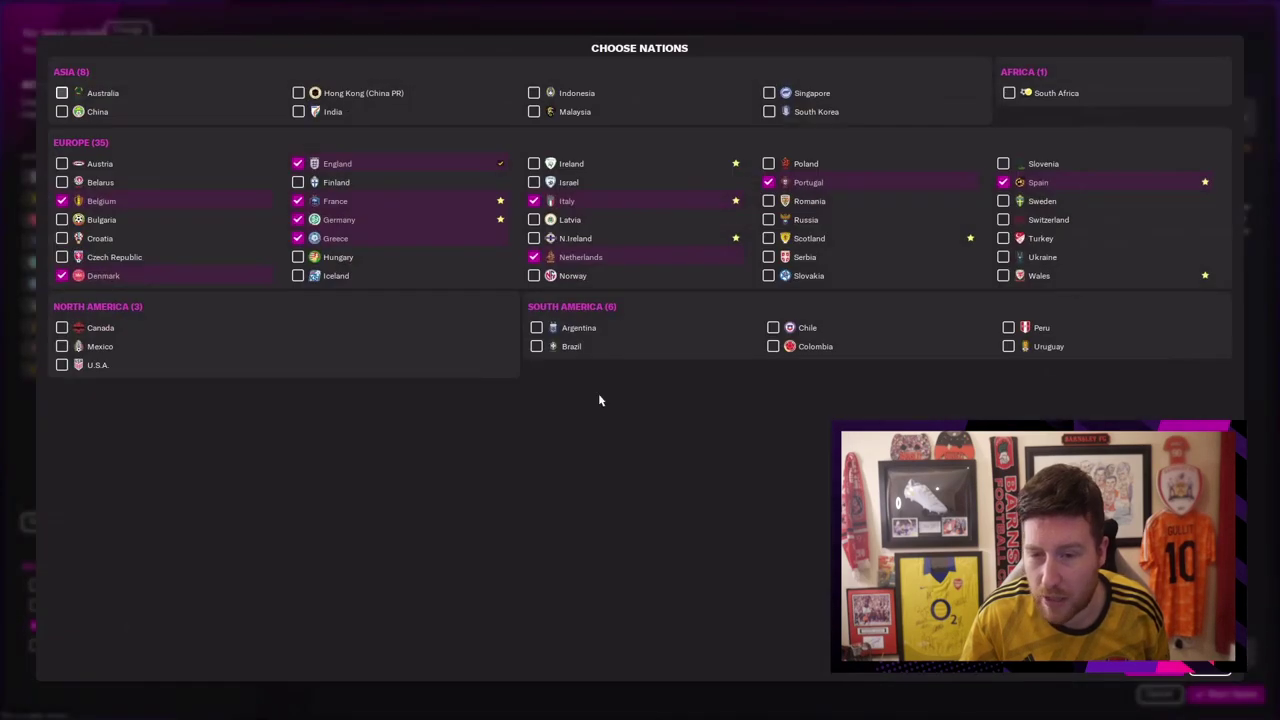
click(62, 276)
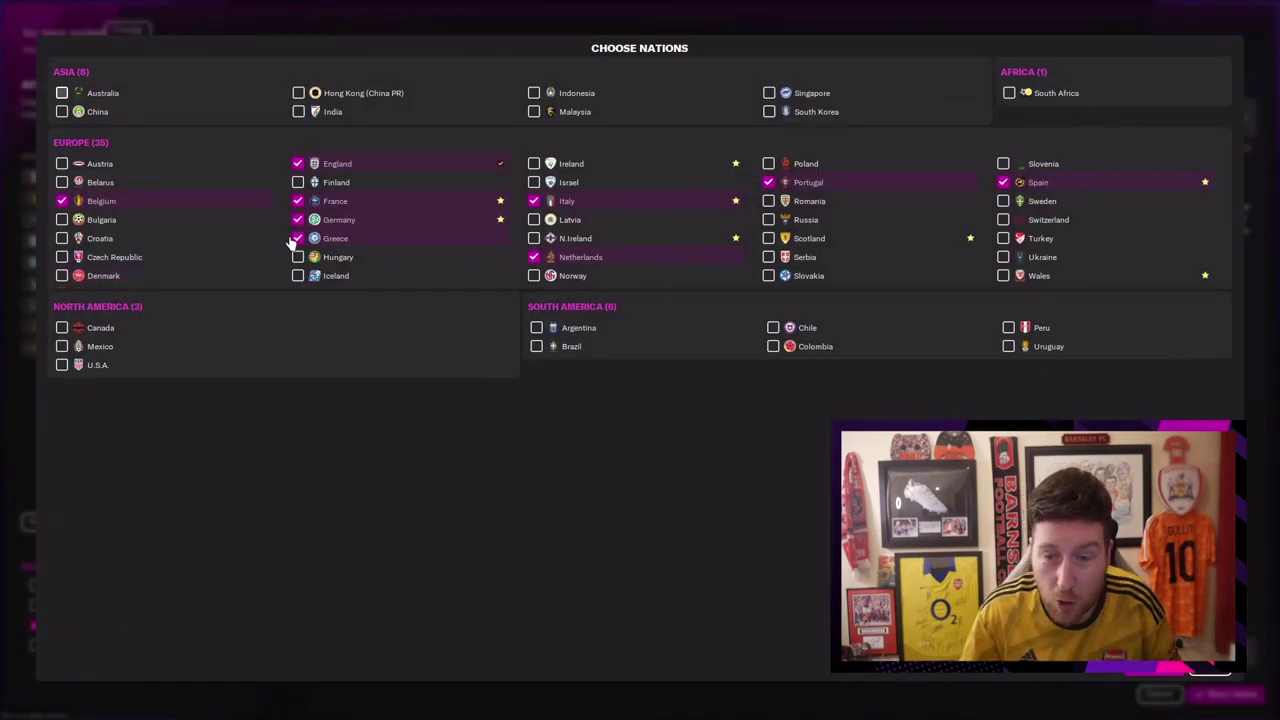
click(297, 239)
click(62, 201)
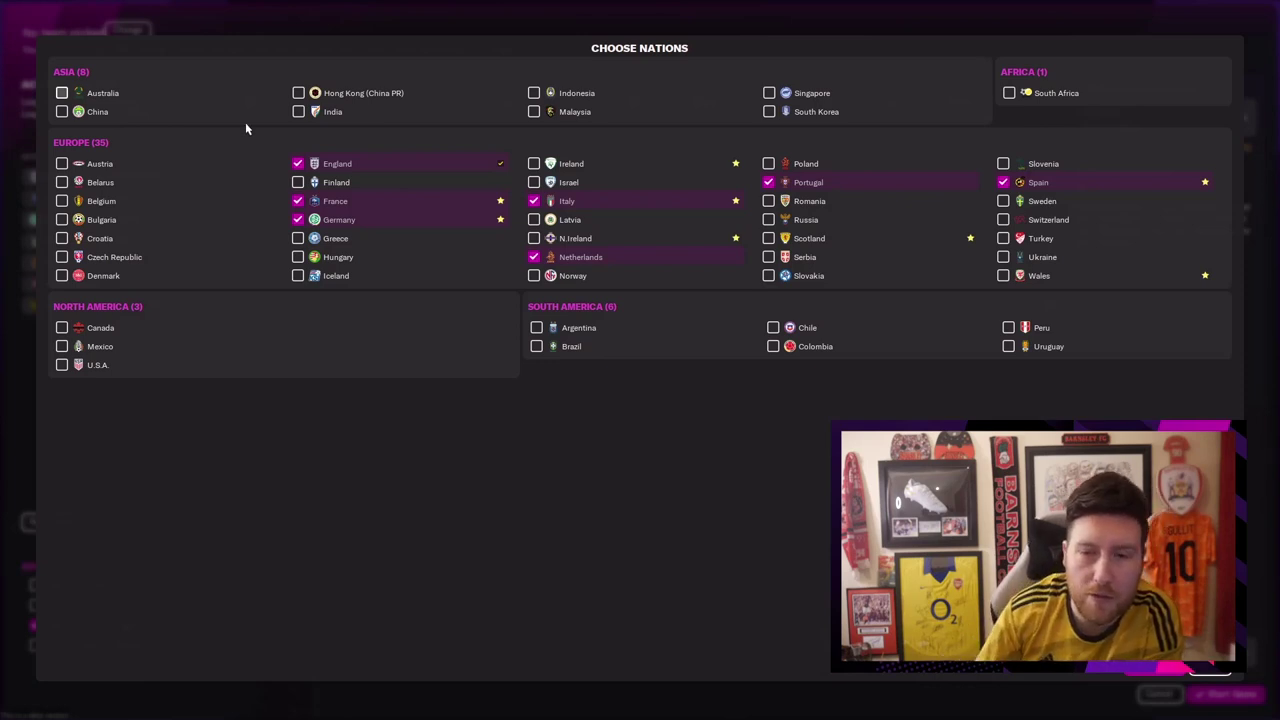
Select Austria, Belgium and Denmark as additional European nations.
click(62, 164)
click(62, 201)
click(62, 276)
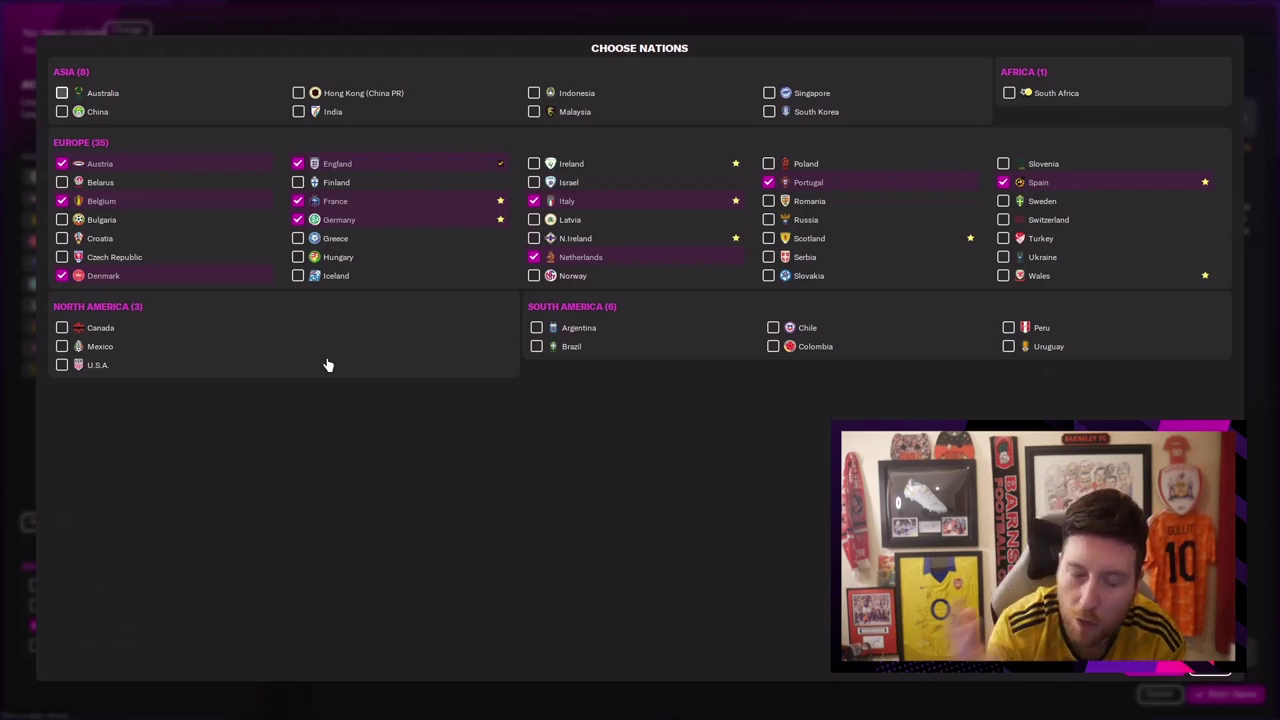
click(326, 364)
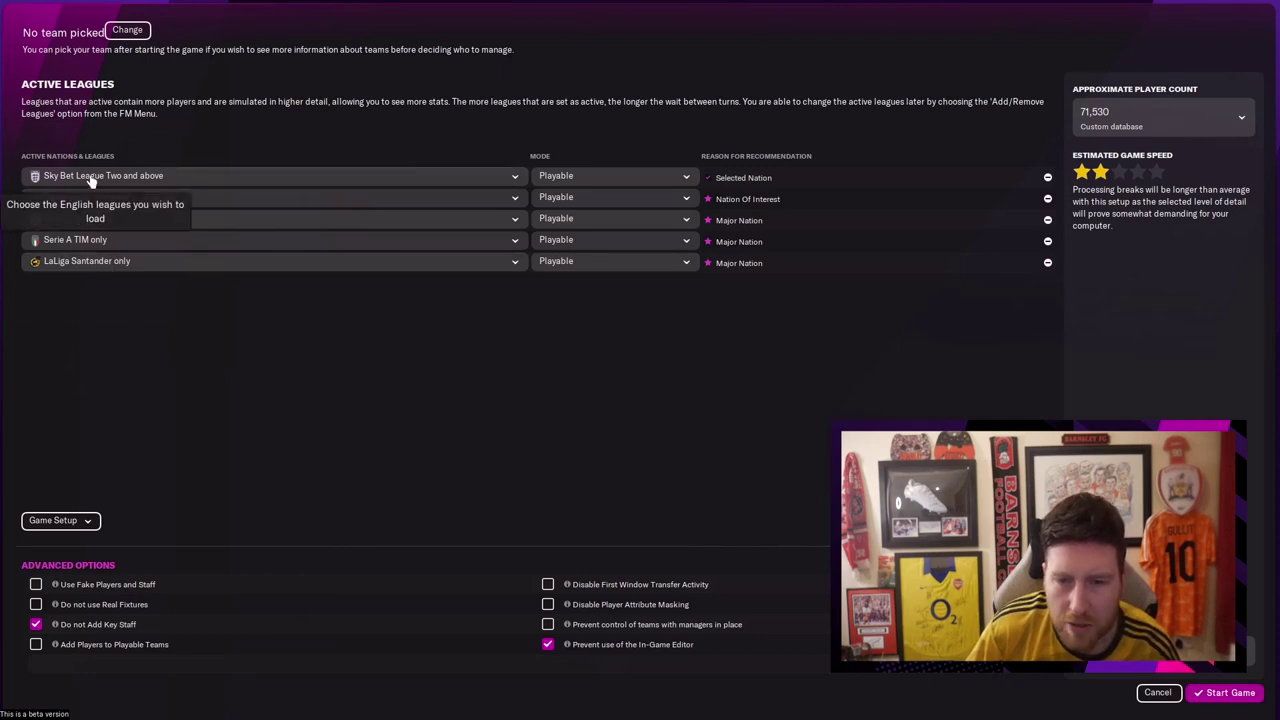
Look over the Spanish league levels and the list of selectable nations without changing them.
click(102, 261)
click(92, 395)
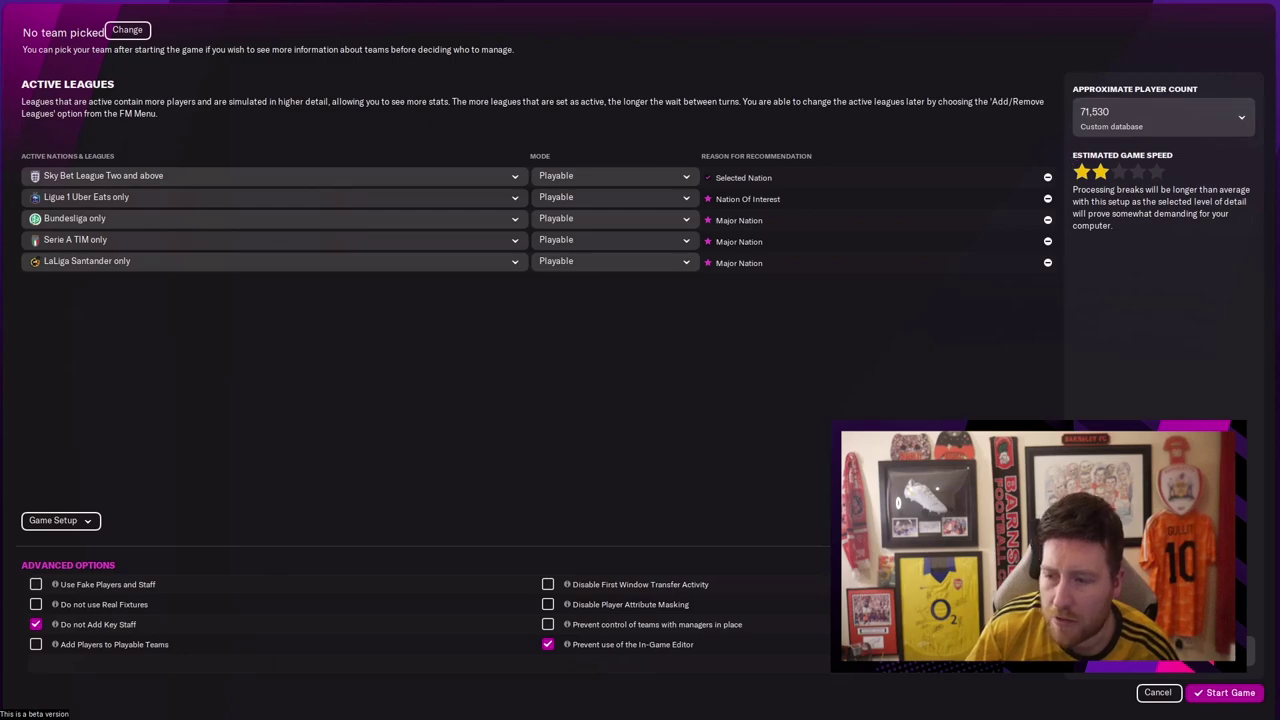
click(705, 328)
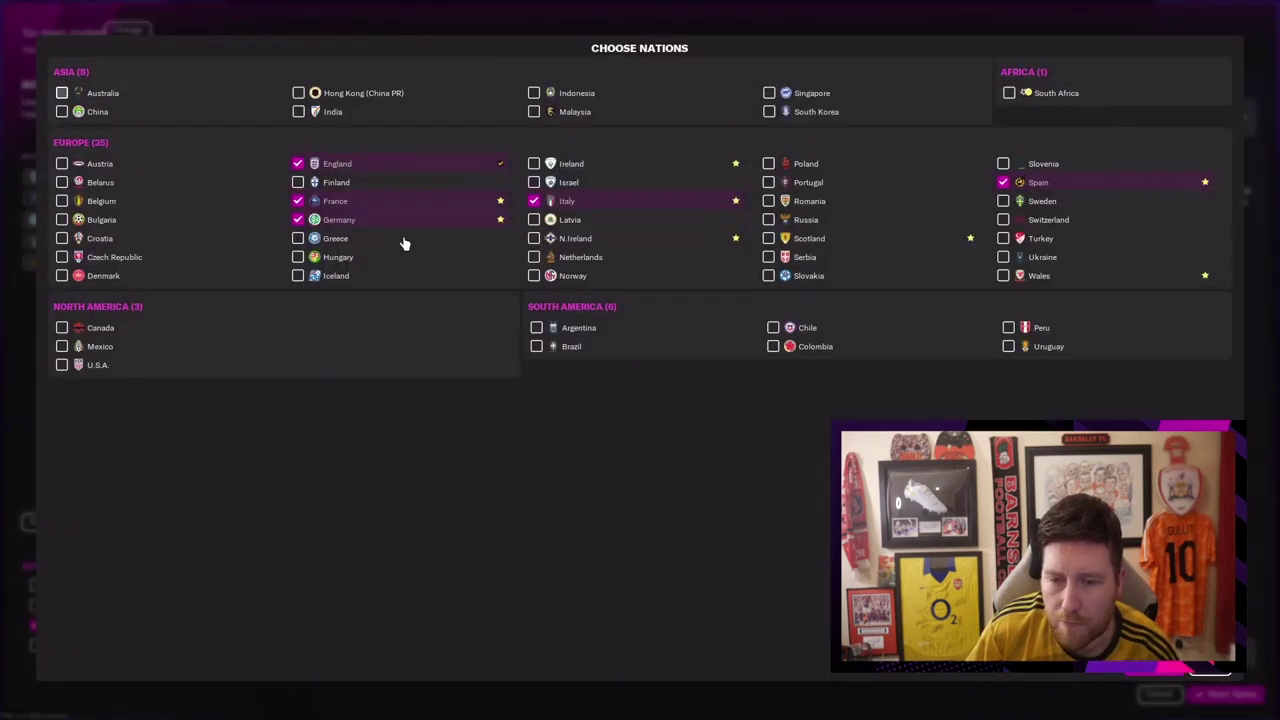
key(Escape)
Review the advanced database setup, checking each continent's player options and which continents can still be added.
click(1115, 118)
click(1123, 207)
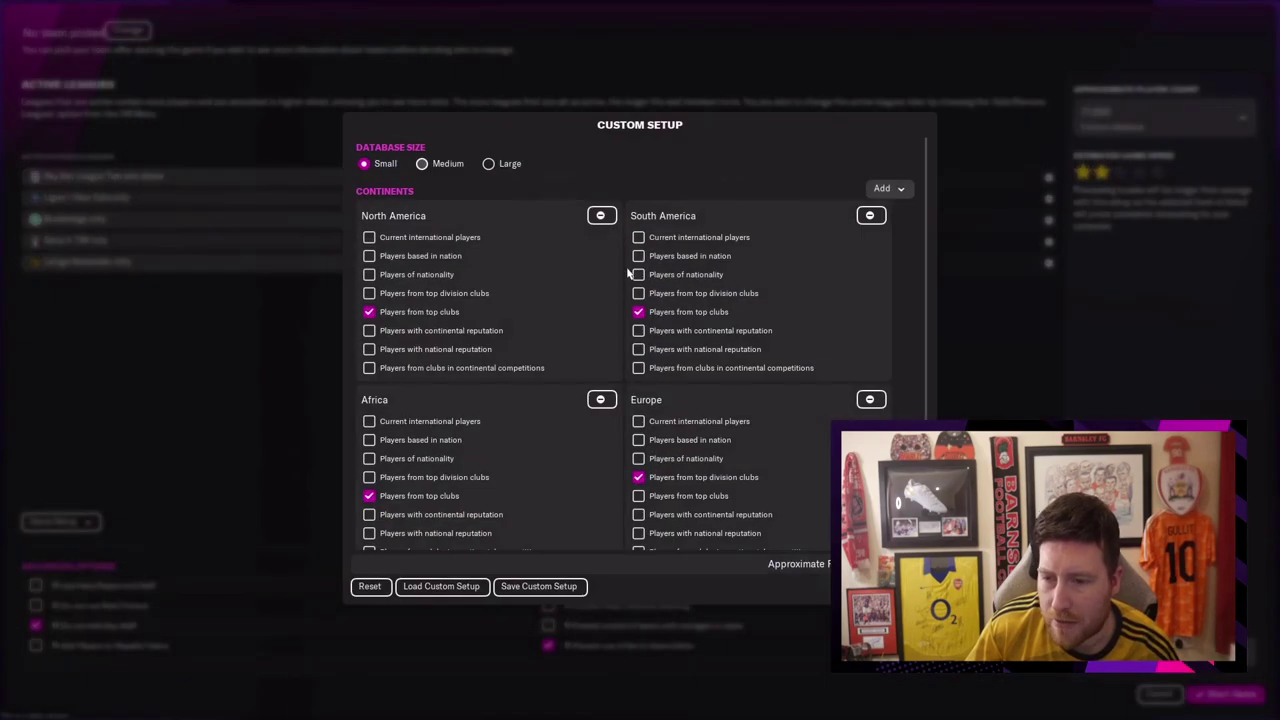
scroll(640, 458, down, 3)
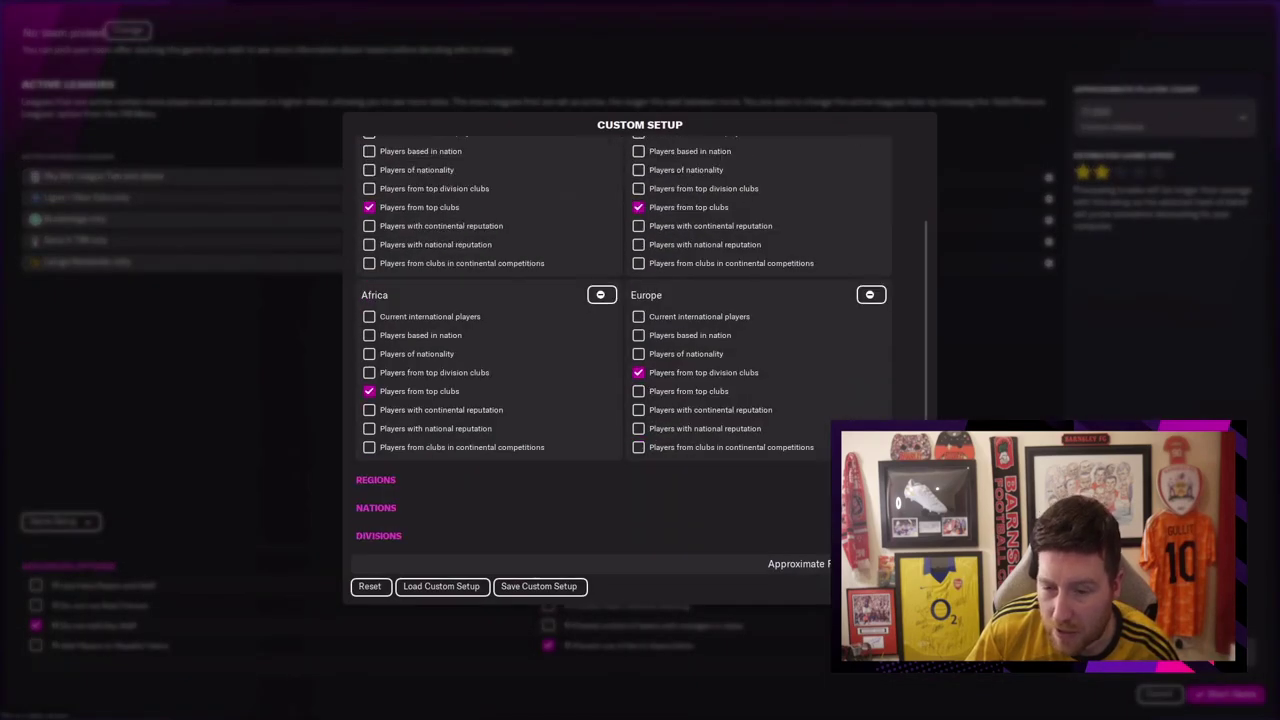
scroll(640, 458, up, 2)
scroll(640, 350, up, 1)
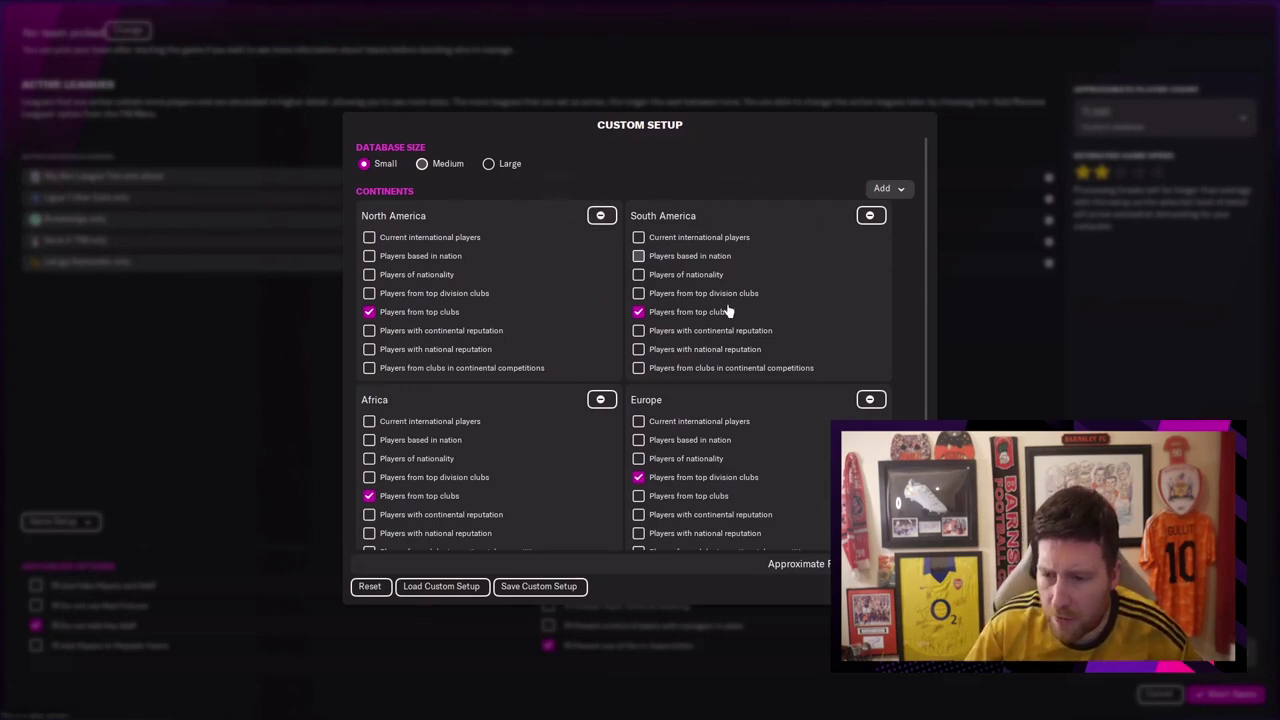
click(897, 190)
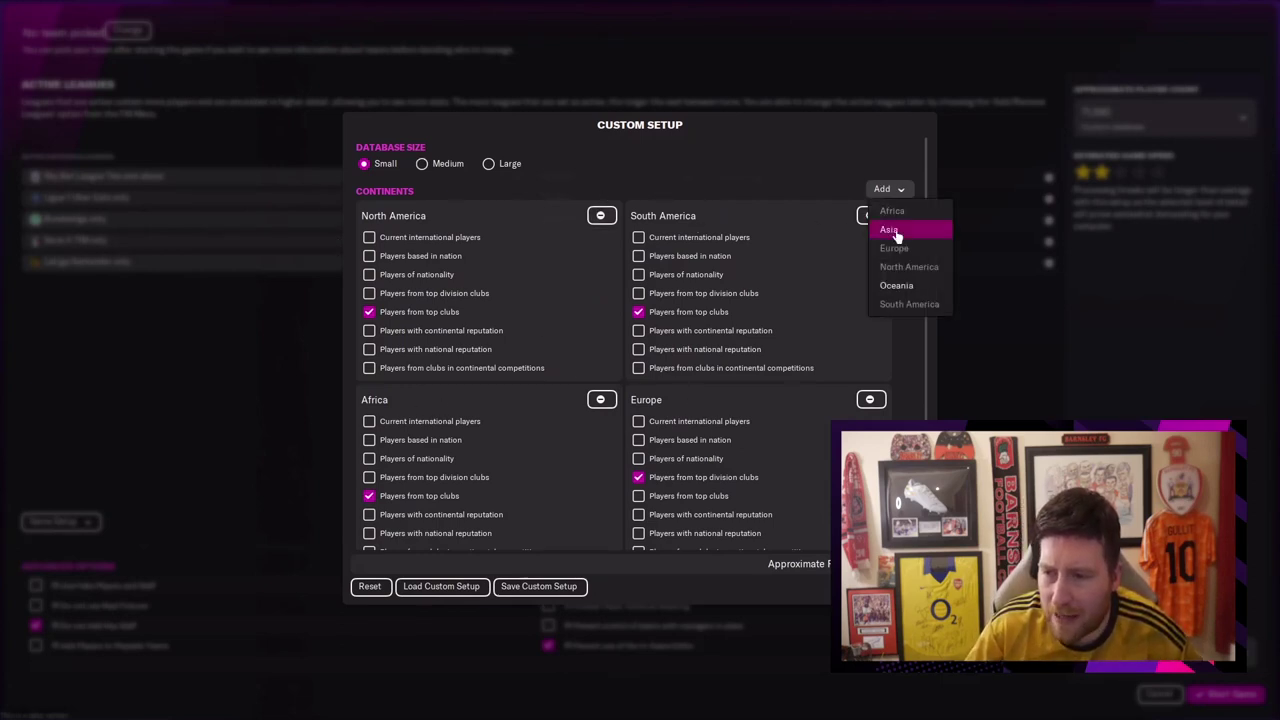
click(802, 182)
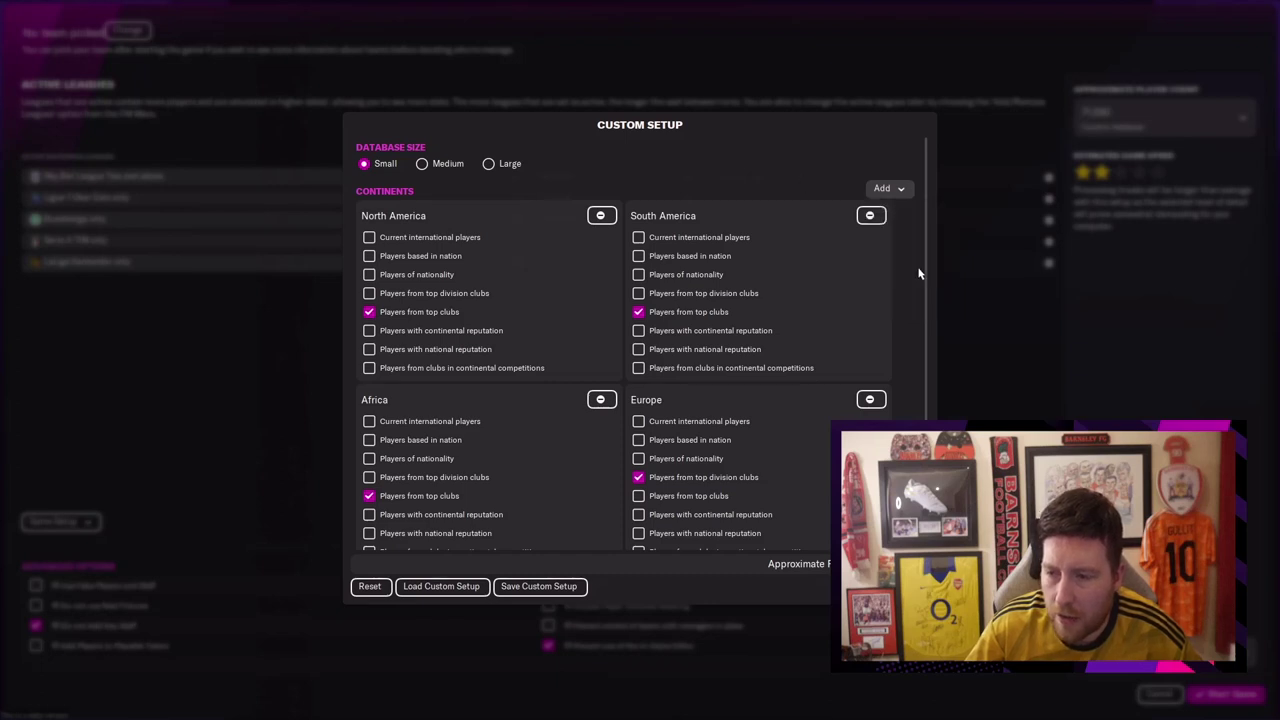
drag(926, 274, 930, 388)
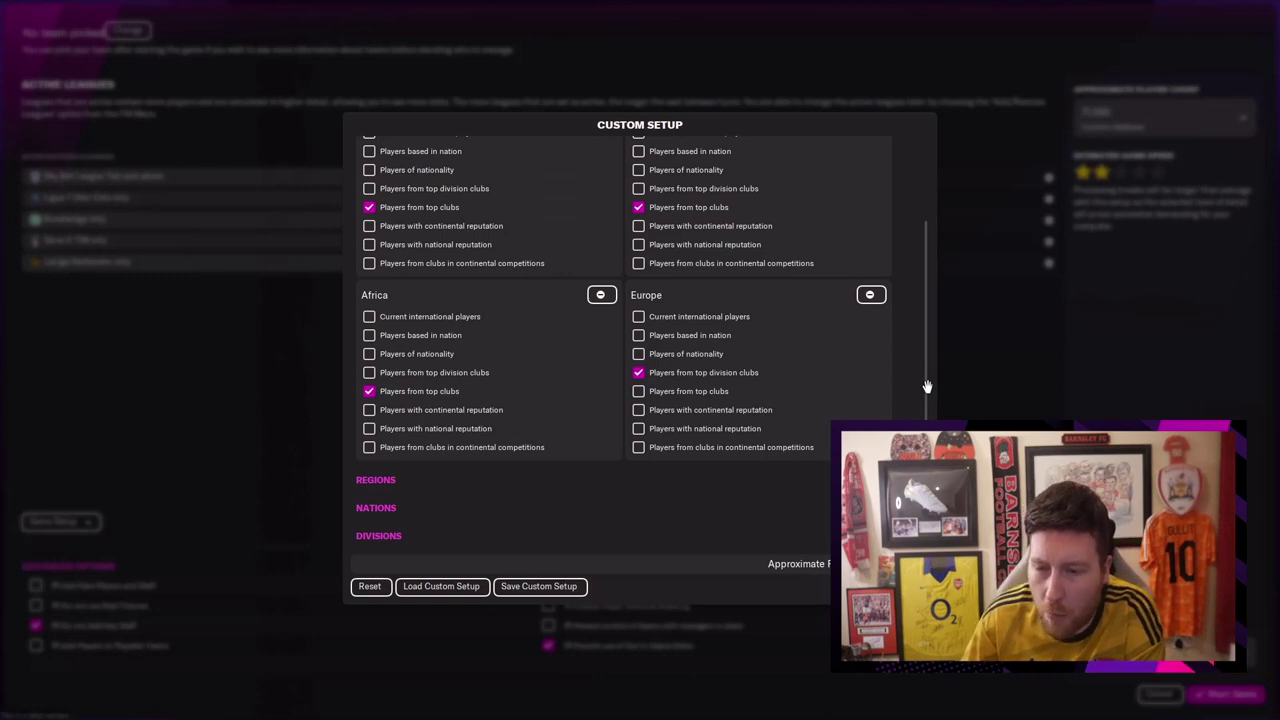
scroll(926, 386, up, 2)
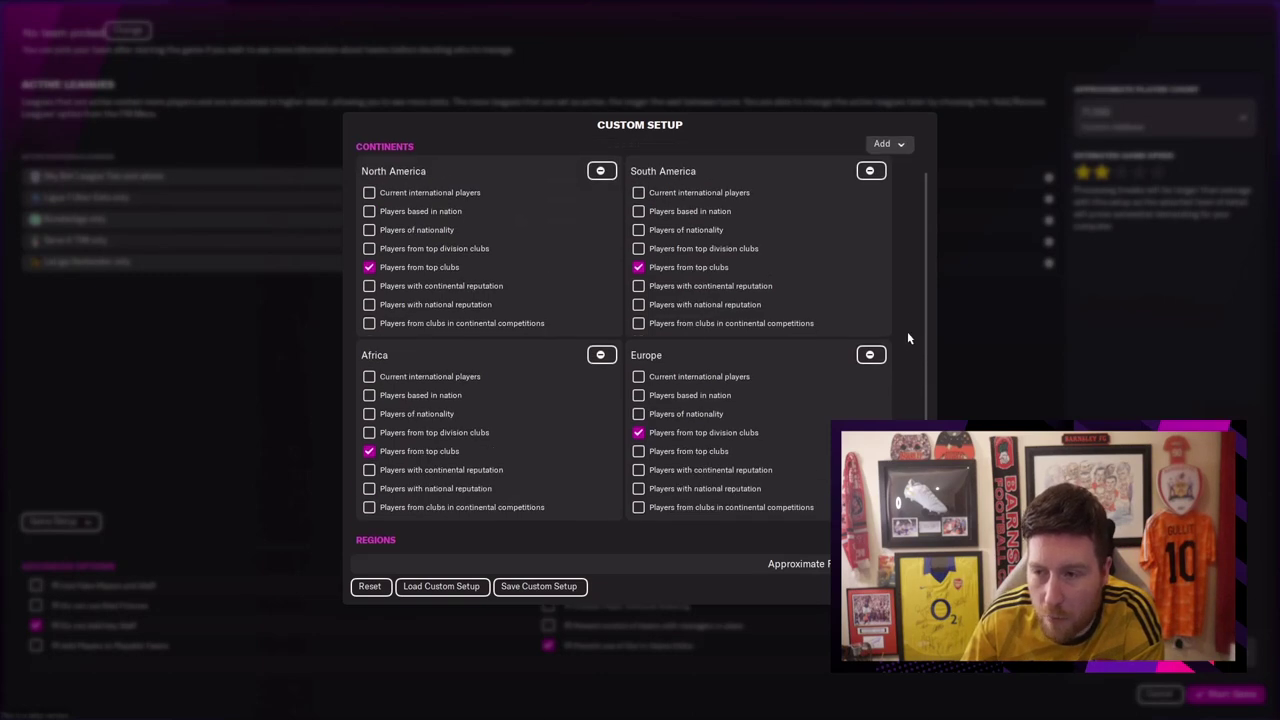
scroll(927, 331, up, 1)
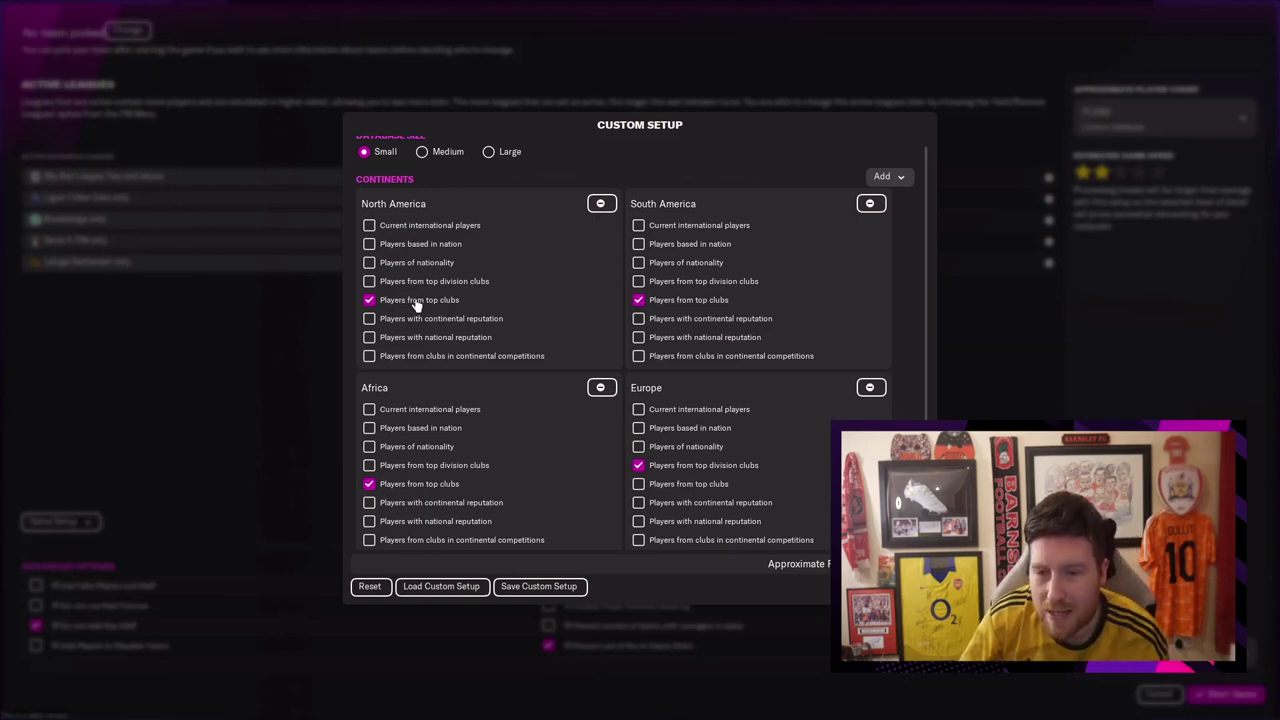
Set South America to load players from top division clubs instead of top clubs and keep the custom database setup.
click(686, 284)
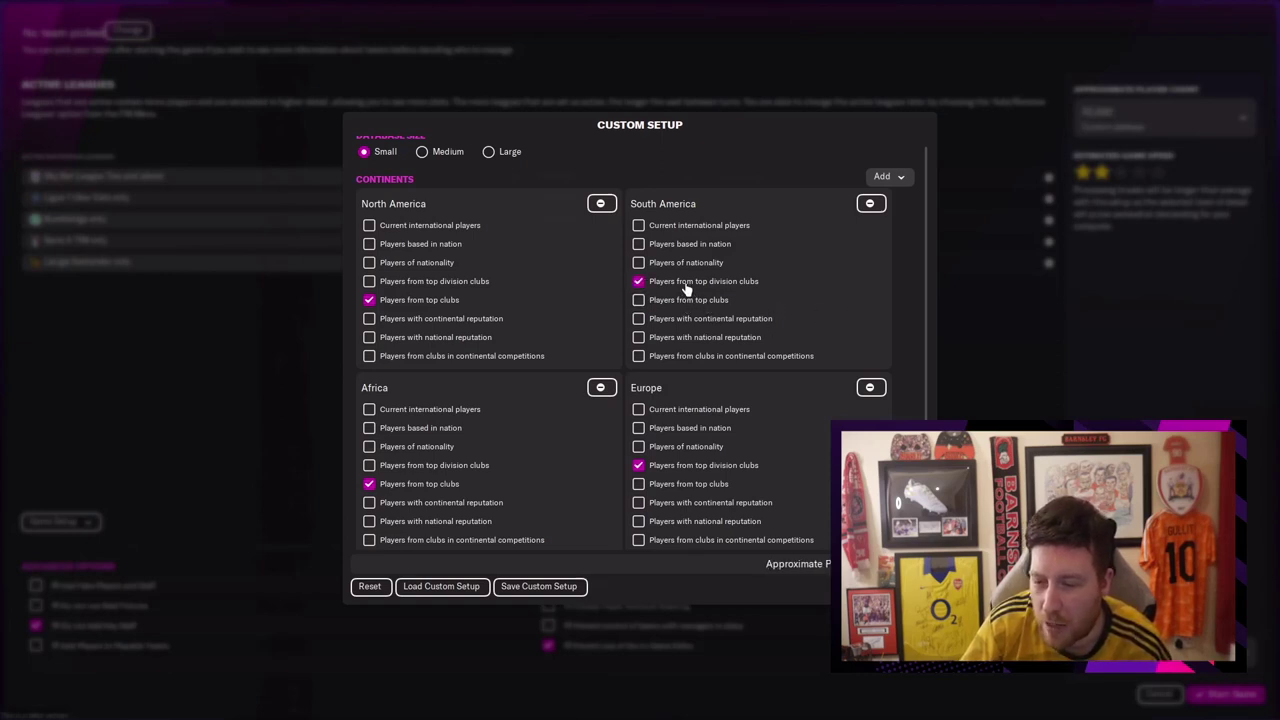
click(686, 286)
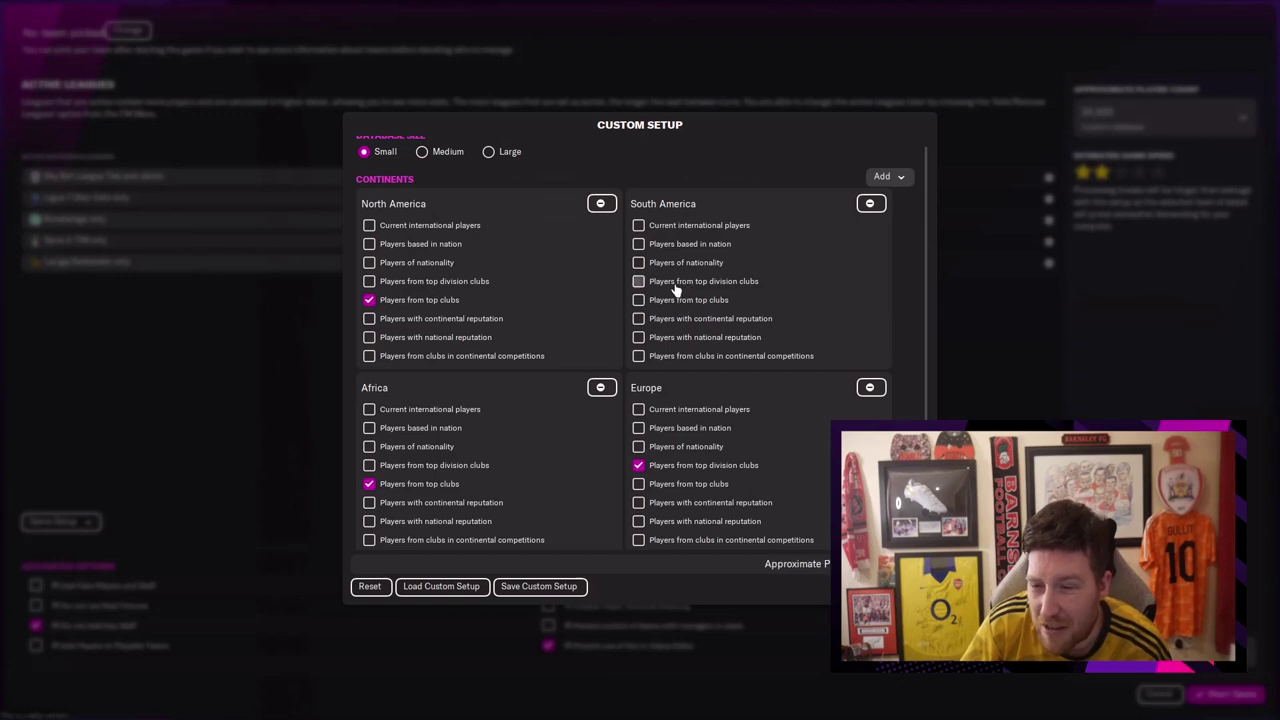
click(670, 289)
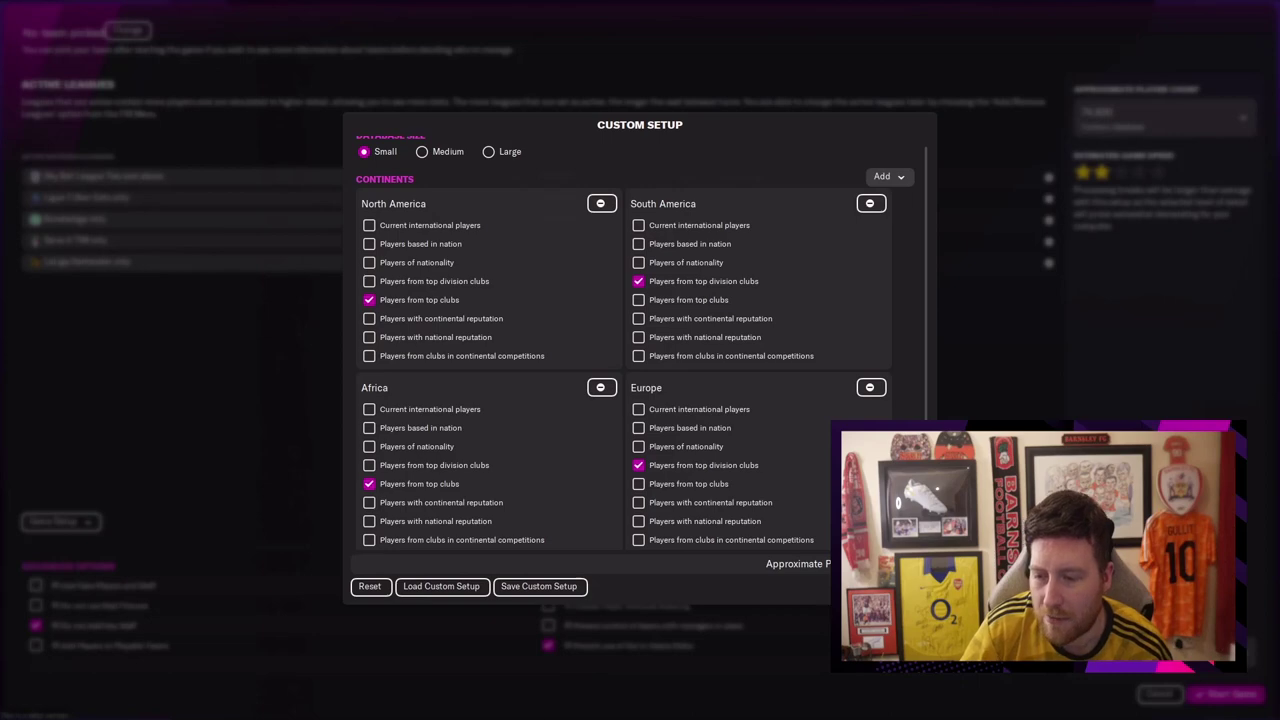
key(Escape)
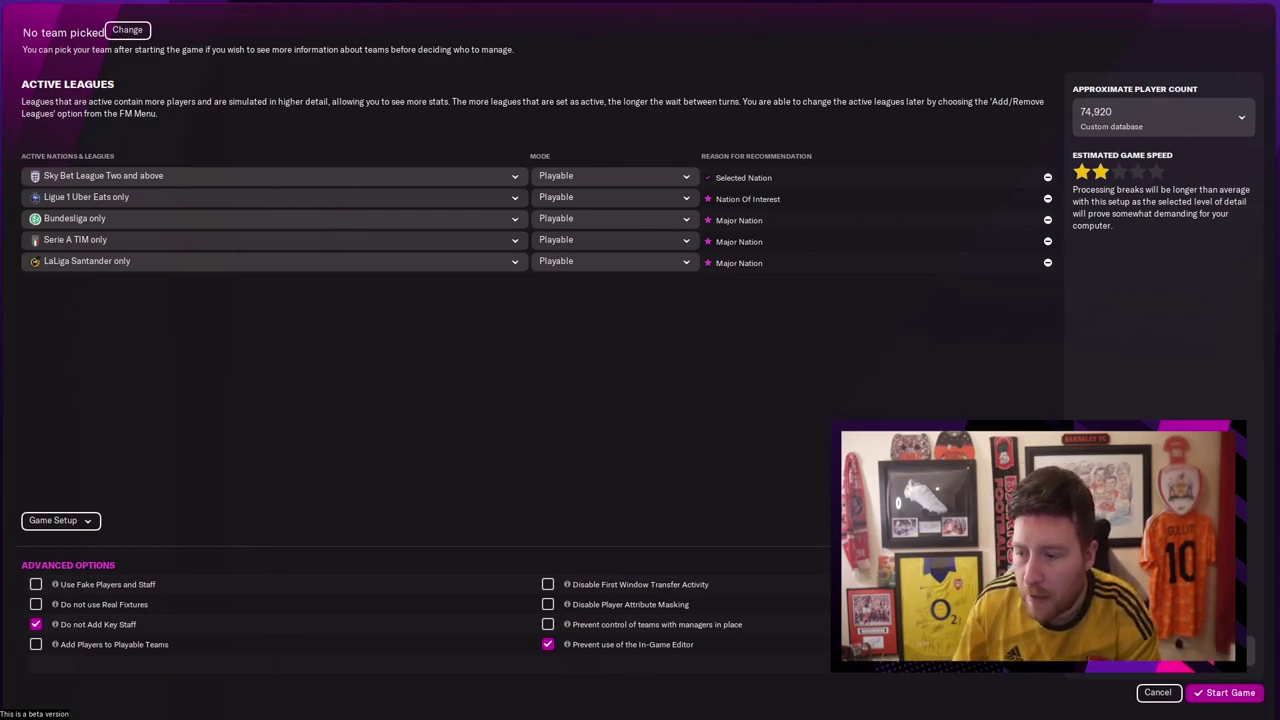
Add the Netherlands and Portugal to the active nations.
click(1160, 117)
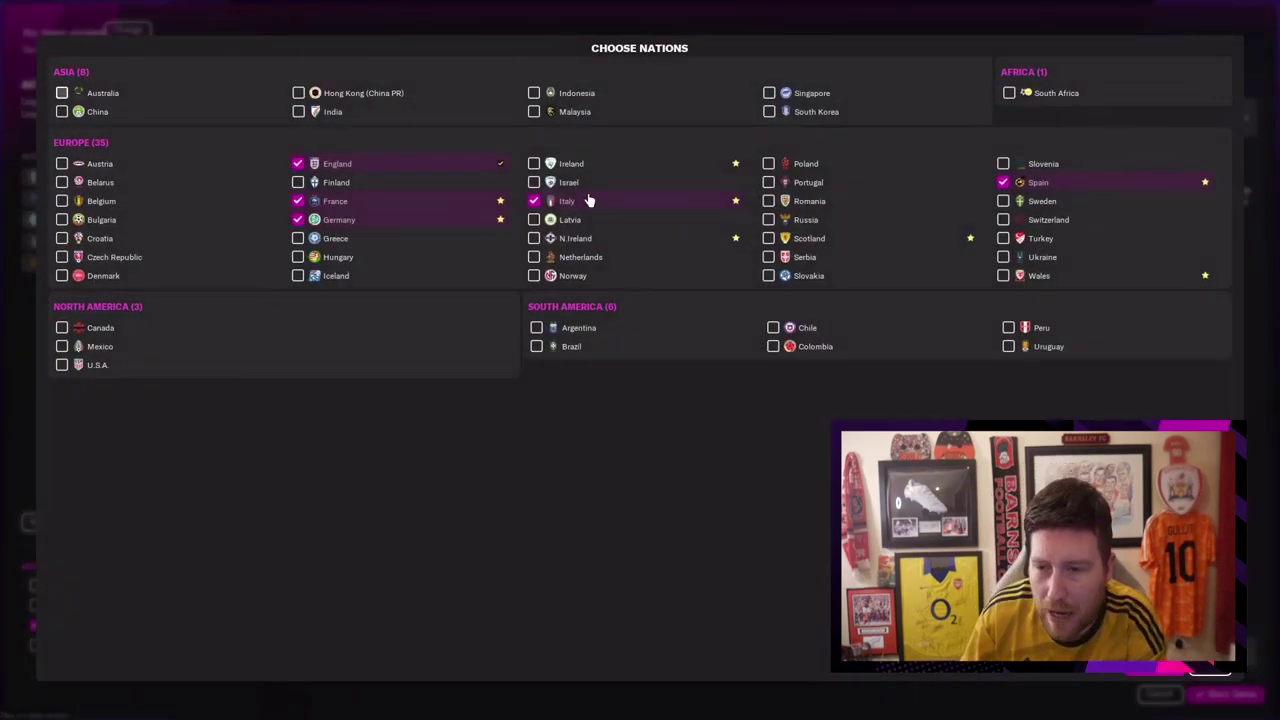
click(533, 257)
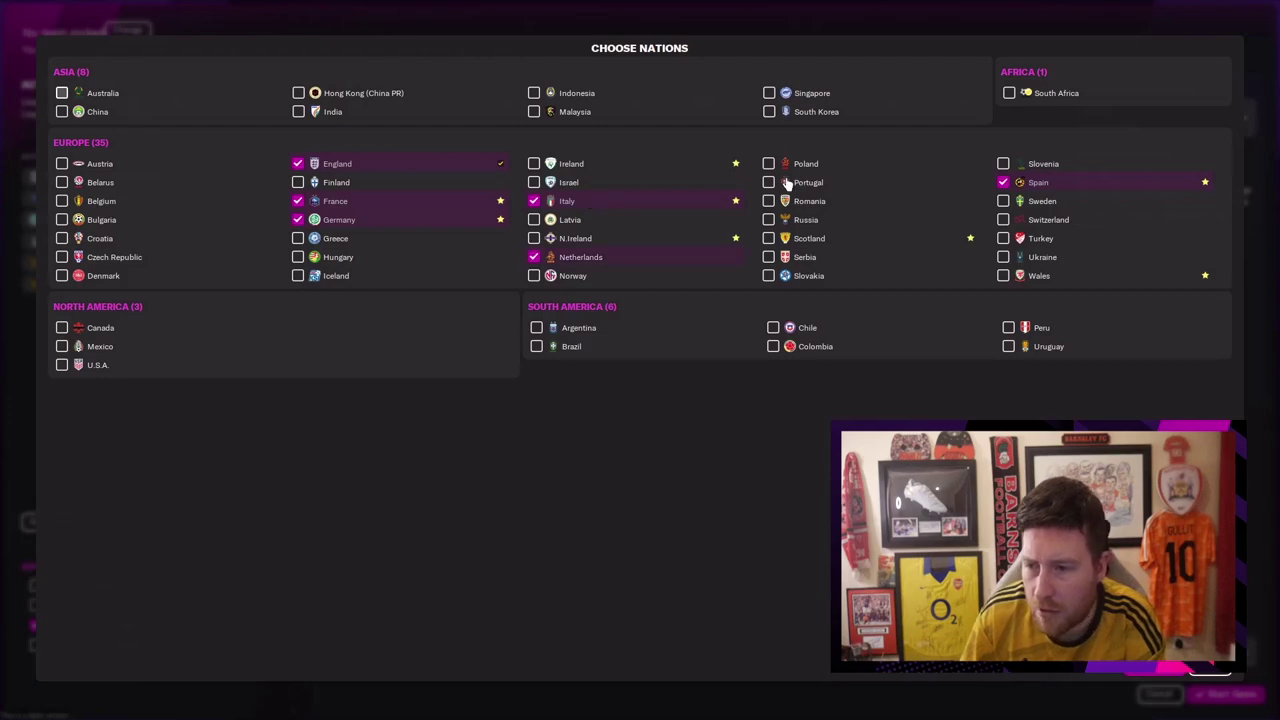
click(785, 183)
click(1143, 676)
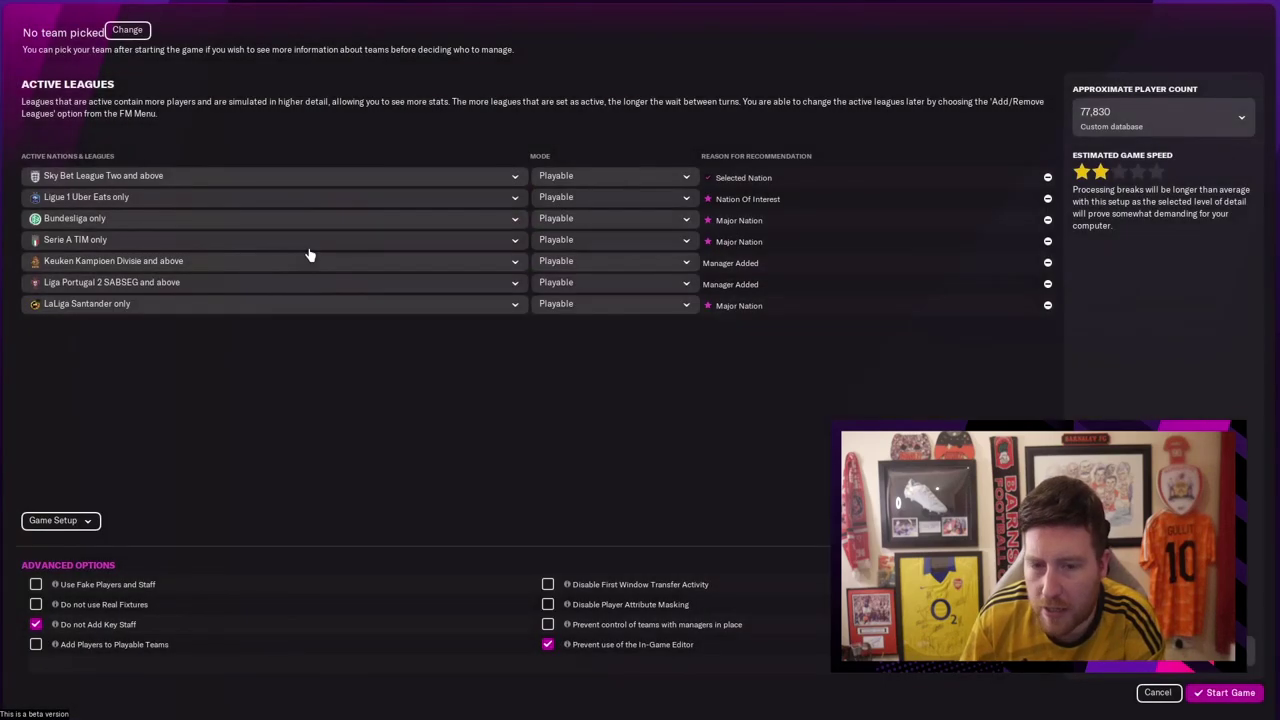
Limit Portugal to Liga NOS only and the Netherlands to Eredivisie only.
click(110, 290)
click(92, 263)
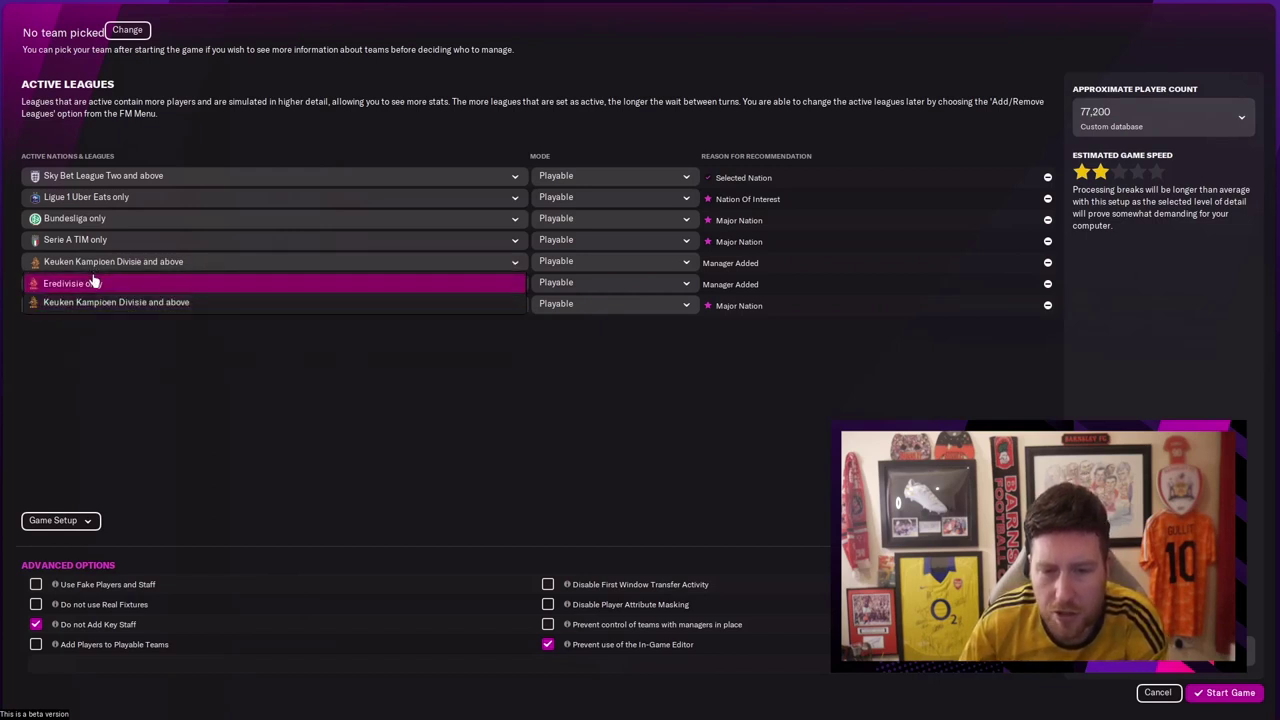
click(92, 283)
Extend Spain to LaLiga SmartBank, Italy to Serie BKT, Germany to 2. Bundesliga and France to Ligue 2 BKT and above.
click(95, 305)
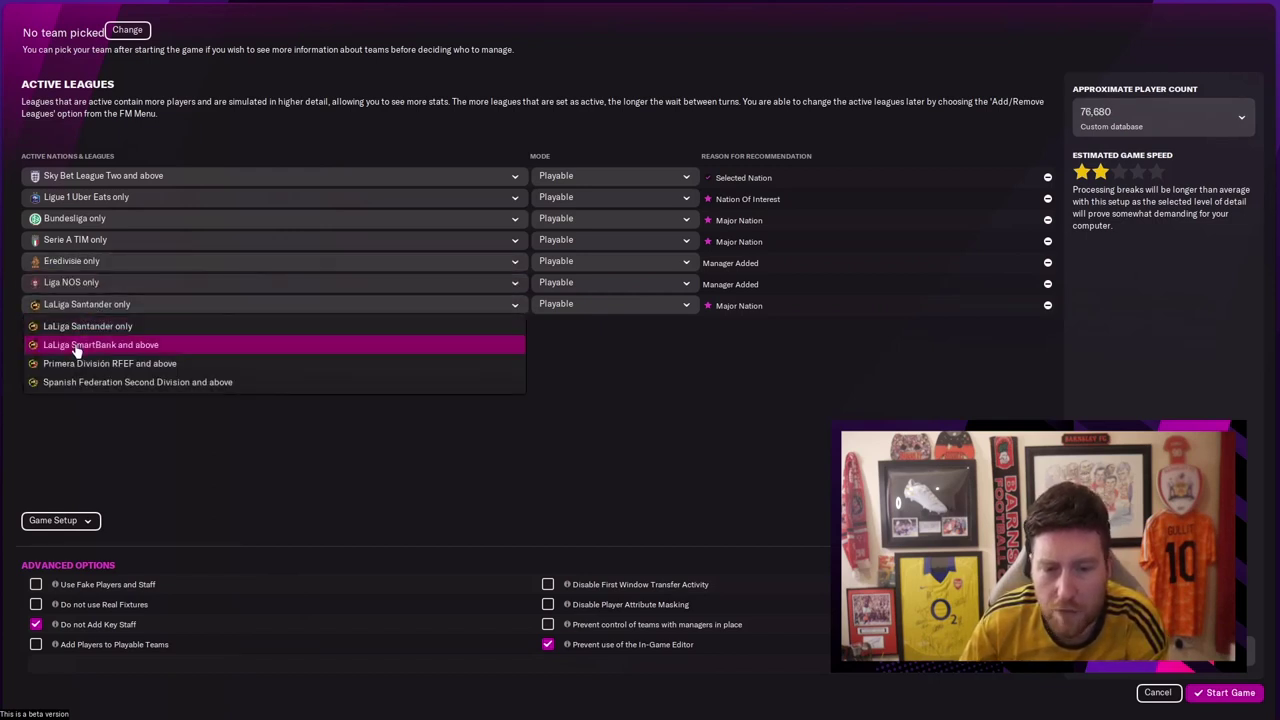
click(75, 345)
click(92, 240)
click(78, 280)
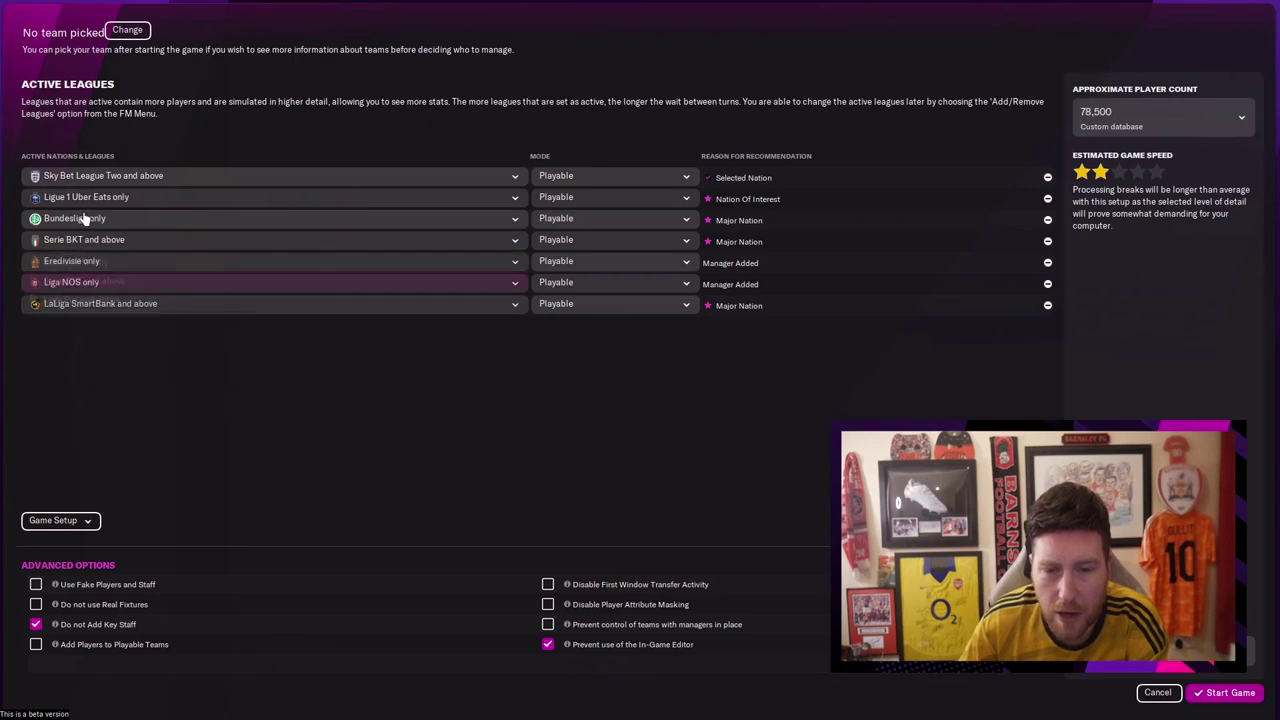
click(84, 219)
click(80, 257)
click(80, 198)
click(88, 242)
In the advanced database setup, load players from top division clubs instead of top clubs for North America and Africa.
click(1150, 117)
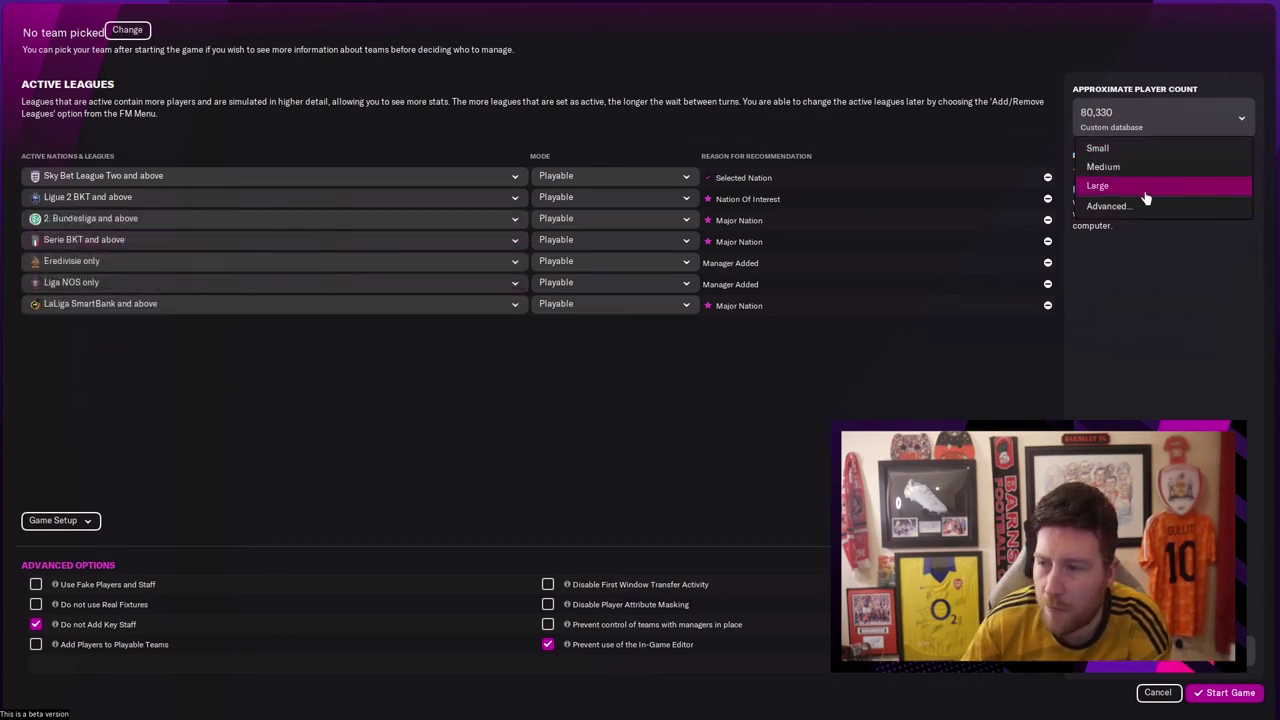
click(1142, 208)
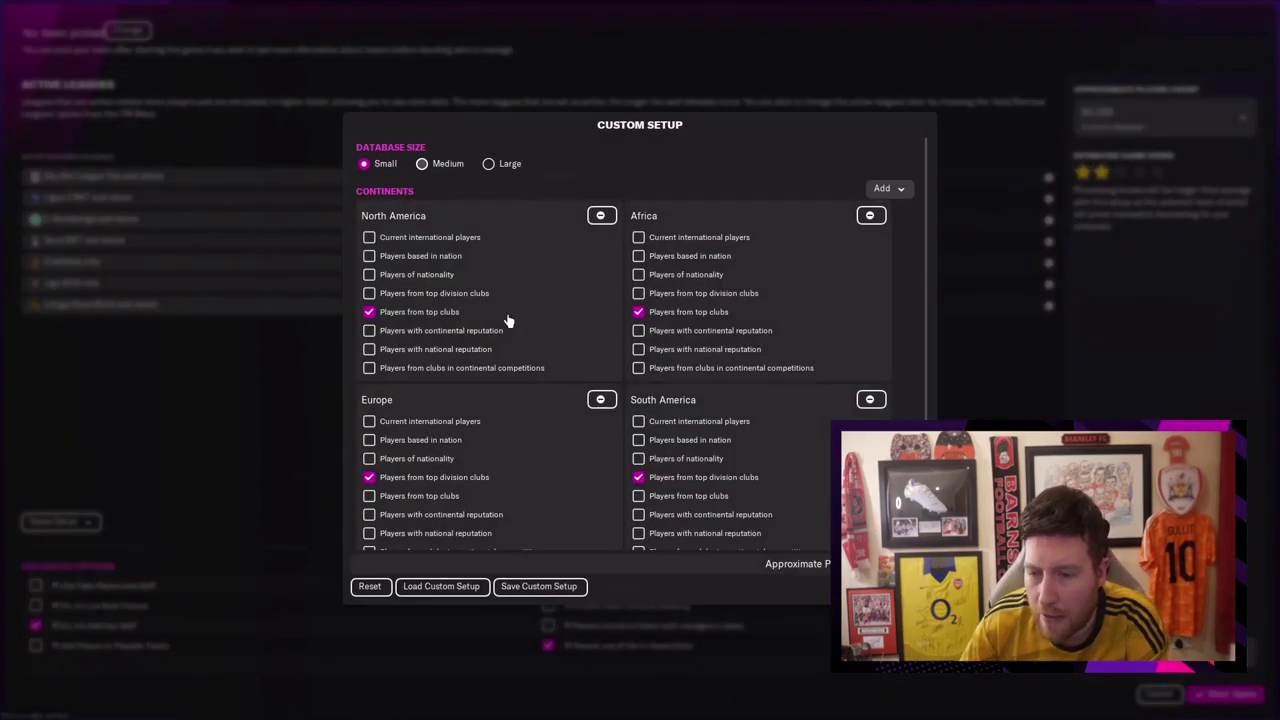
click(395, 294)
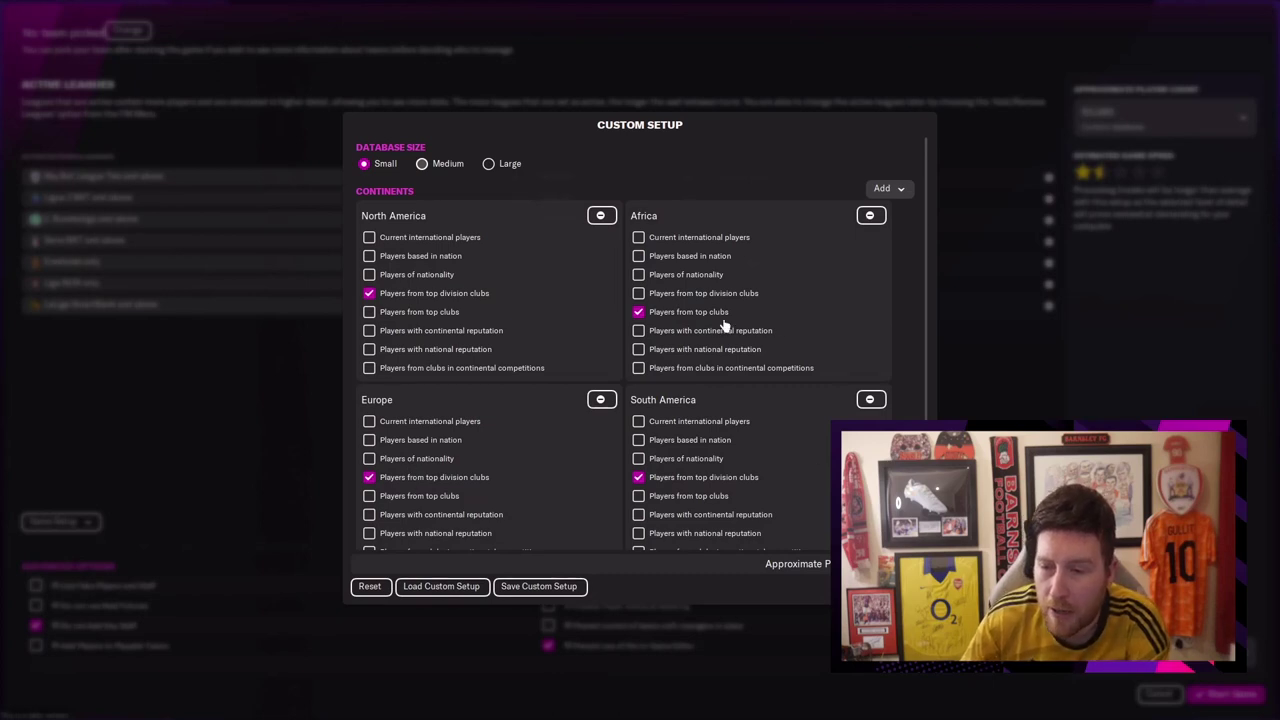
click(685, 311)
click(685, 293)
Add Asia and Oceania to the custom database, each loading players from top division clubs, and apply the setup.
click(889, 189)
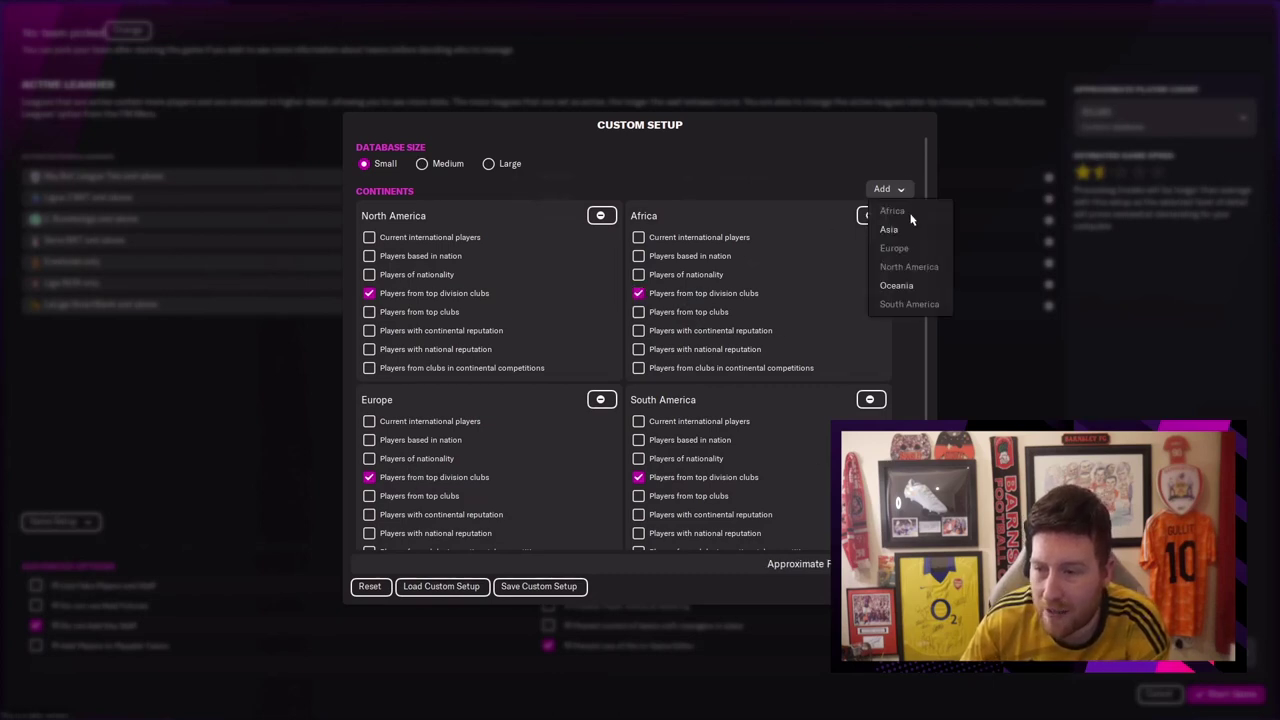
click(892, 230)
click(886, 189)
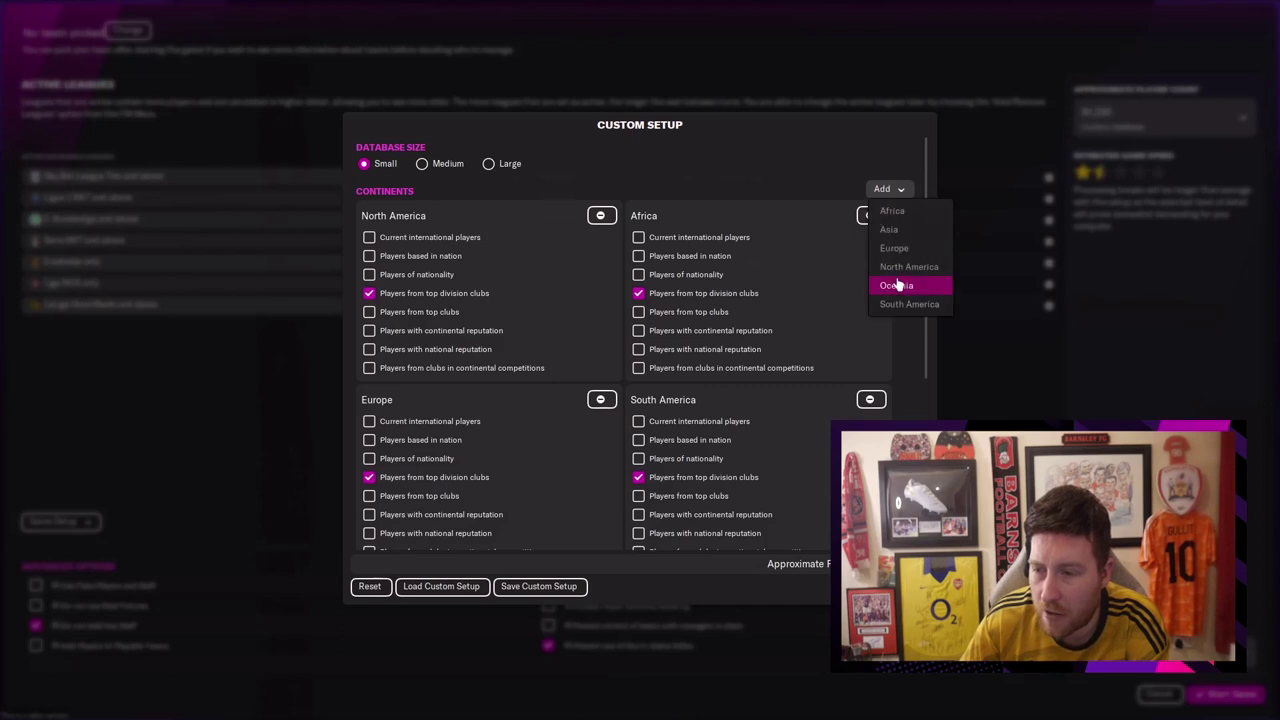
click(897, 285)
scroll(911, 344, down, 3)
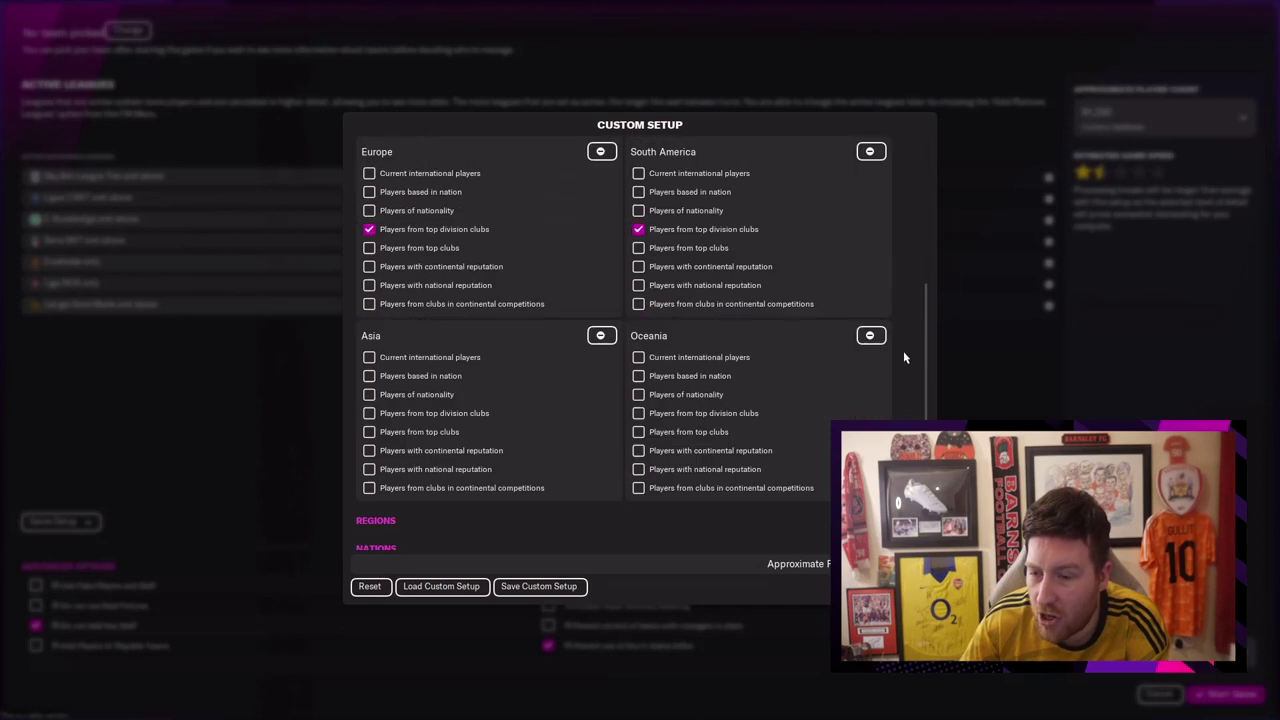
click(656, 416)
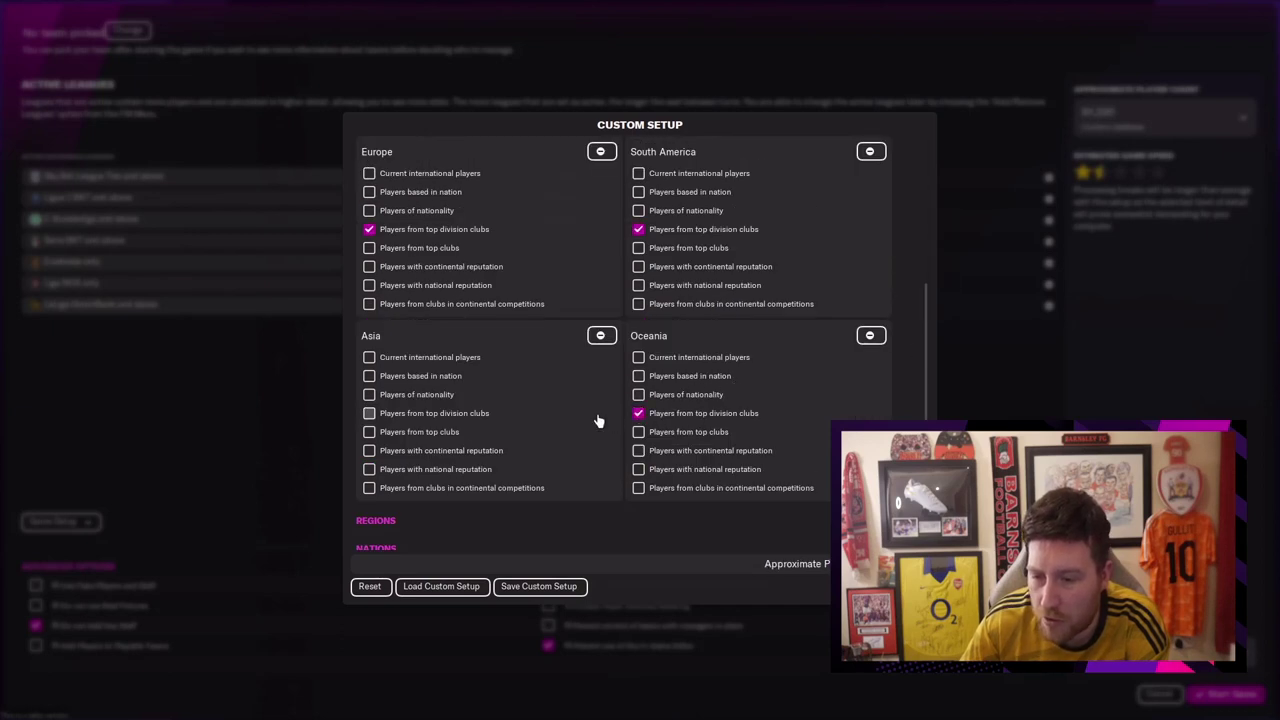
click(476, 418)
click(1147, 287)
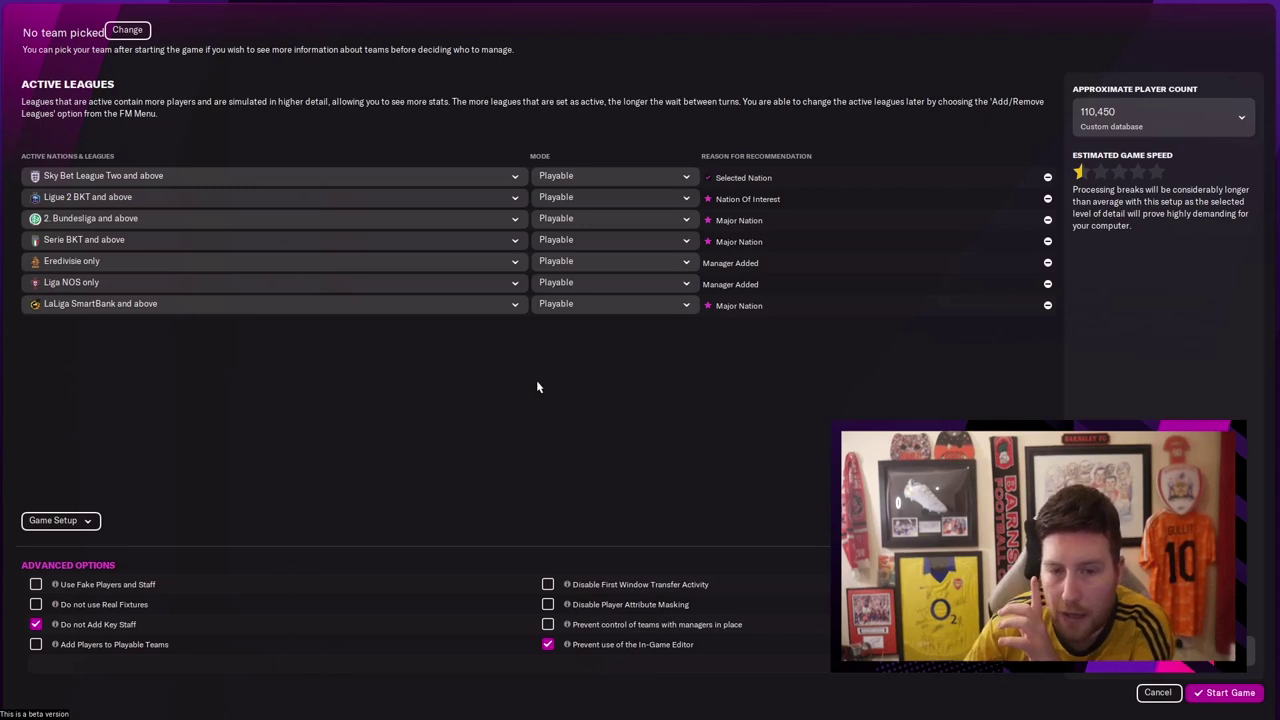
Switch Europe and South America in the advanced database setup from top division clubs to players of nationality.
click(1163, 118)
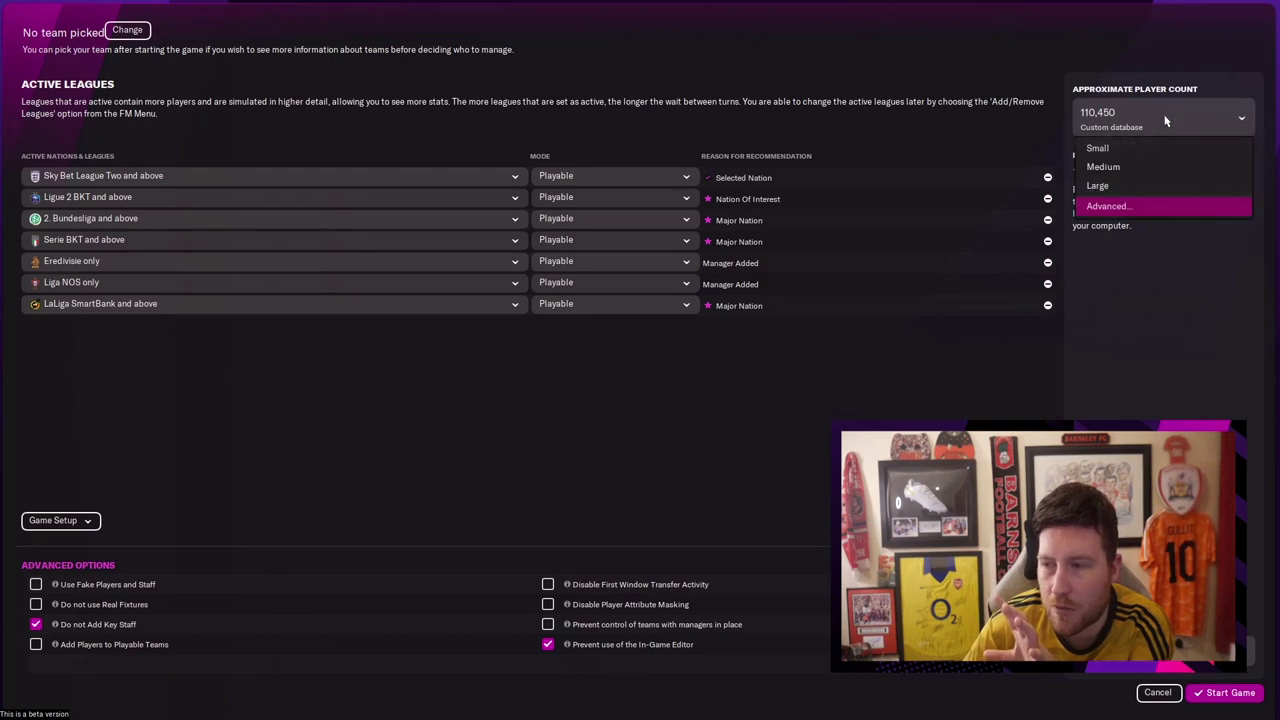
click(1160, 120)
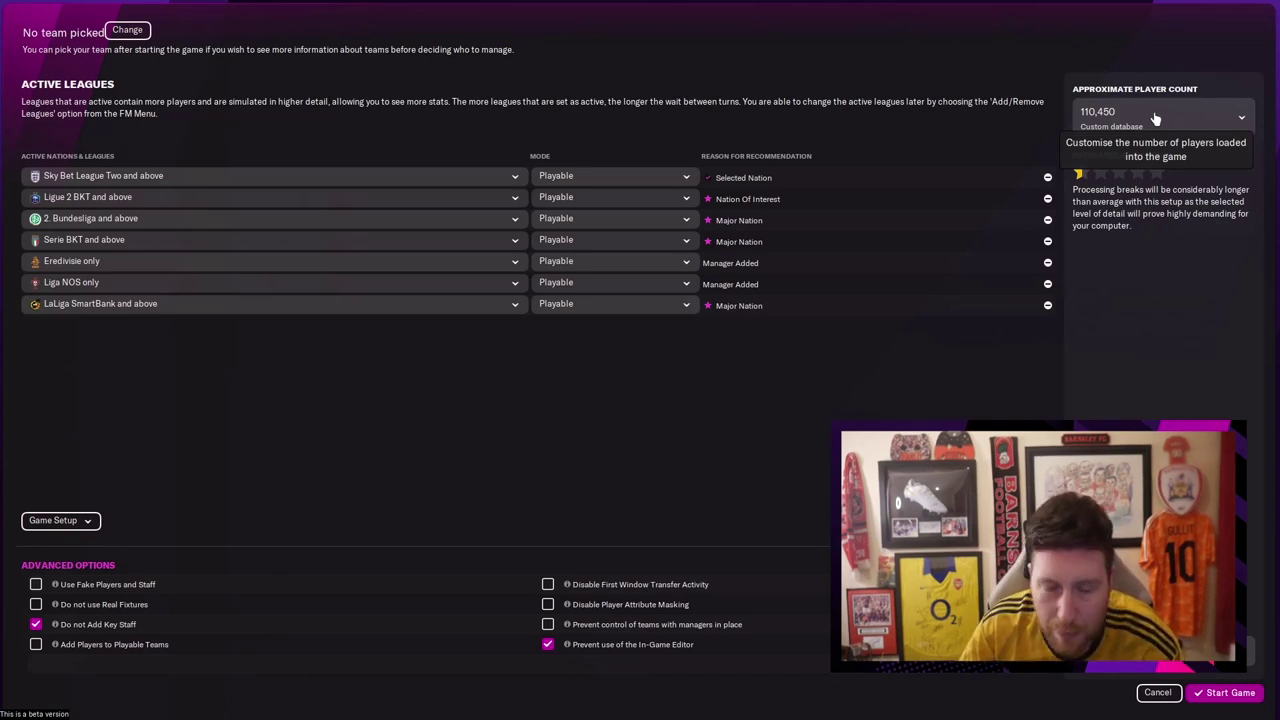
click(1155, 118)
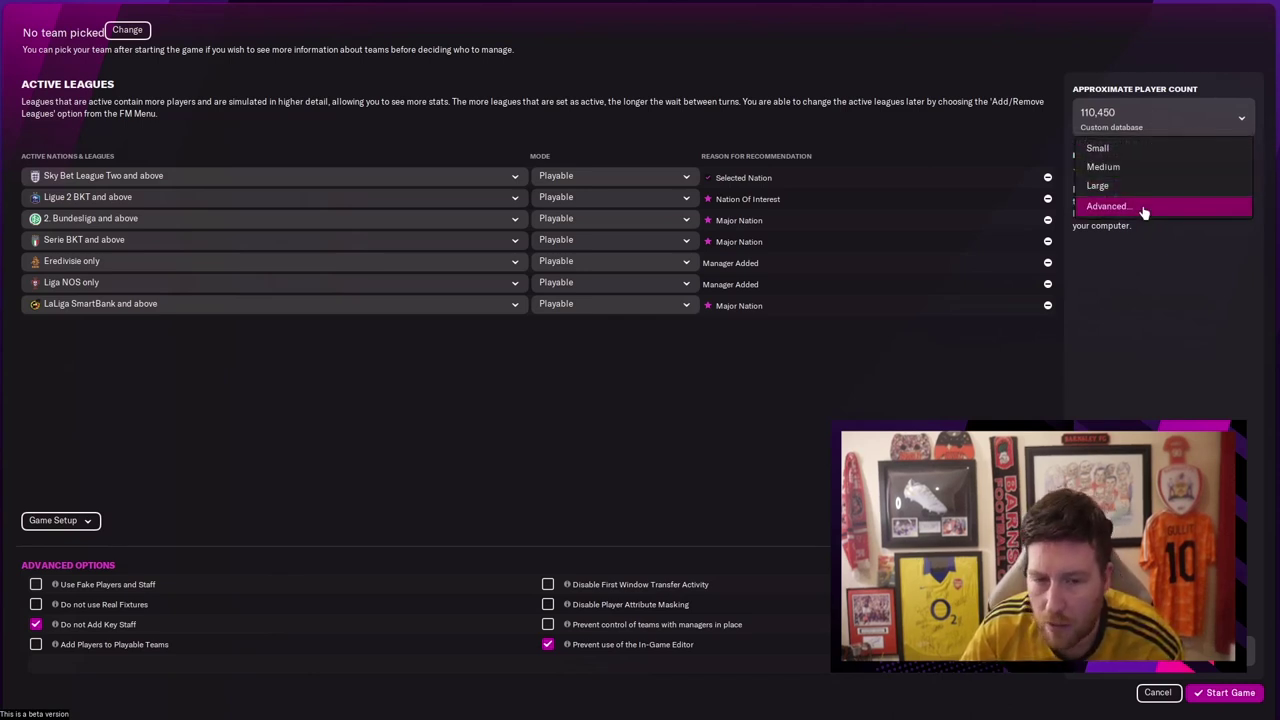
click(1144, 208)
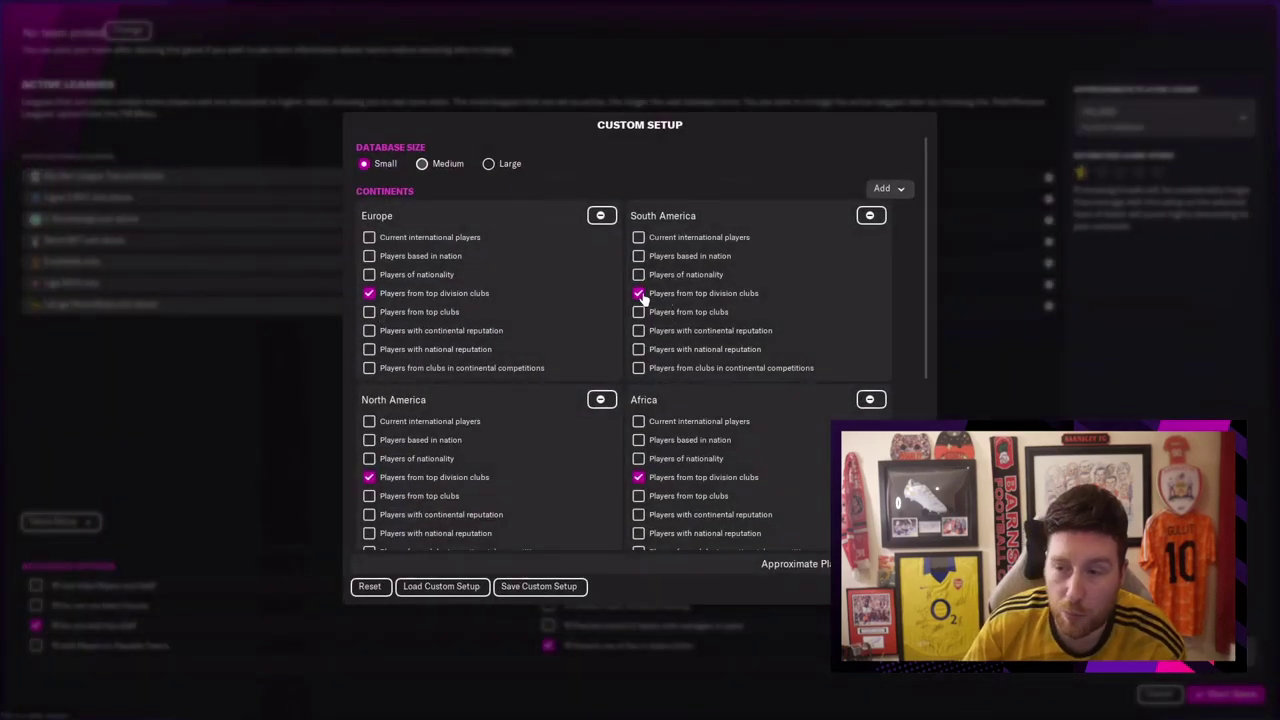
click(639, 293)
click(455, 293)
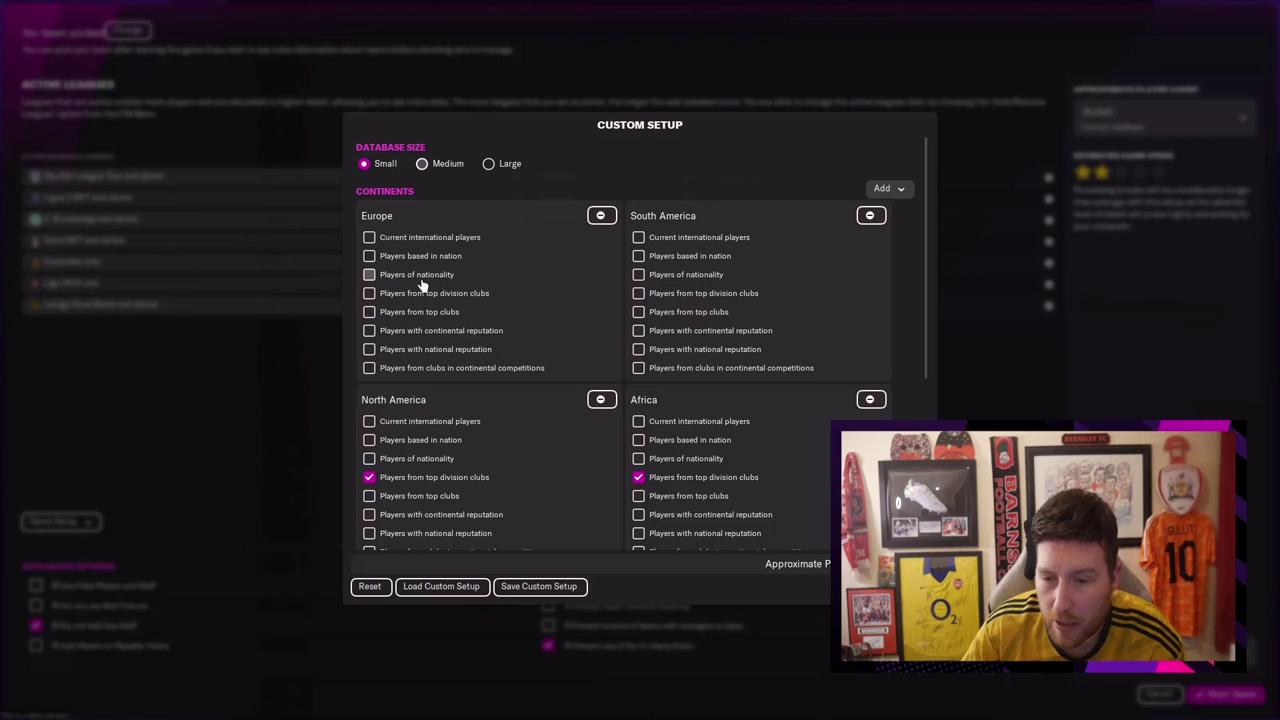
click(432, 276)
click(638, 274)
Switch Africa and North America from players from top division clubs to players of nationality.
click(638, 477)
click(638, 458)
click(369, 477)
click(369, 458)
Switch Asia and Oceania from top division clubs to players of nationality and close the custom setup.
scroll(880, 320, down, 3)
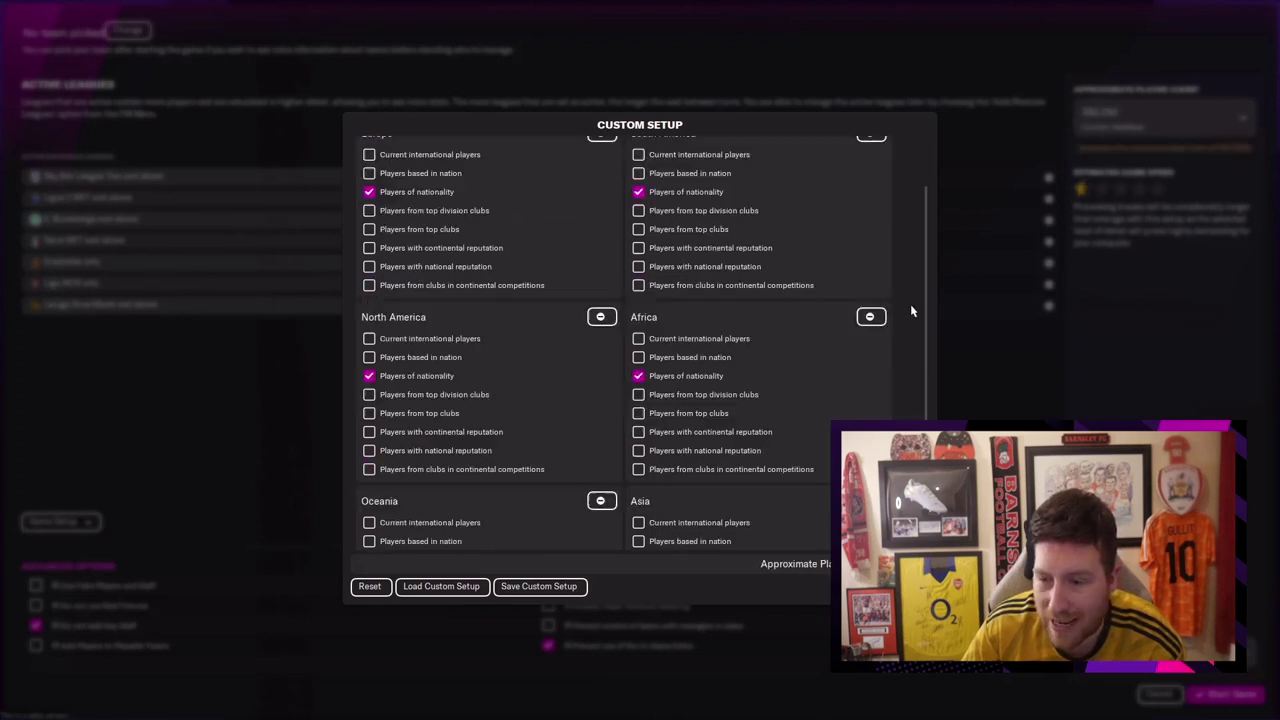
scroll(910, 311, down, 2)
click(638, 372)
click(638, 354)
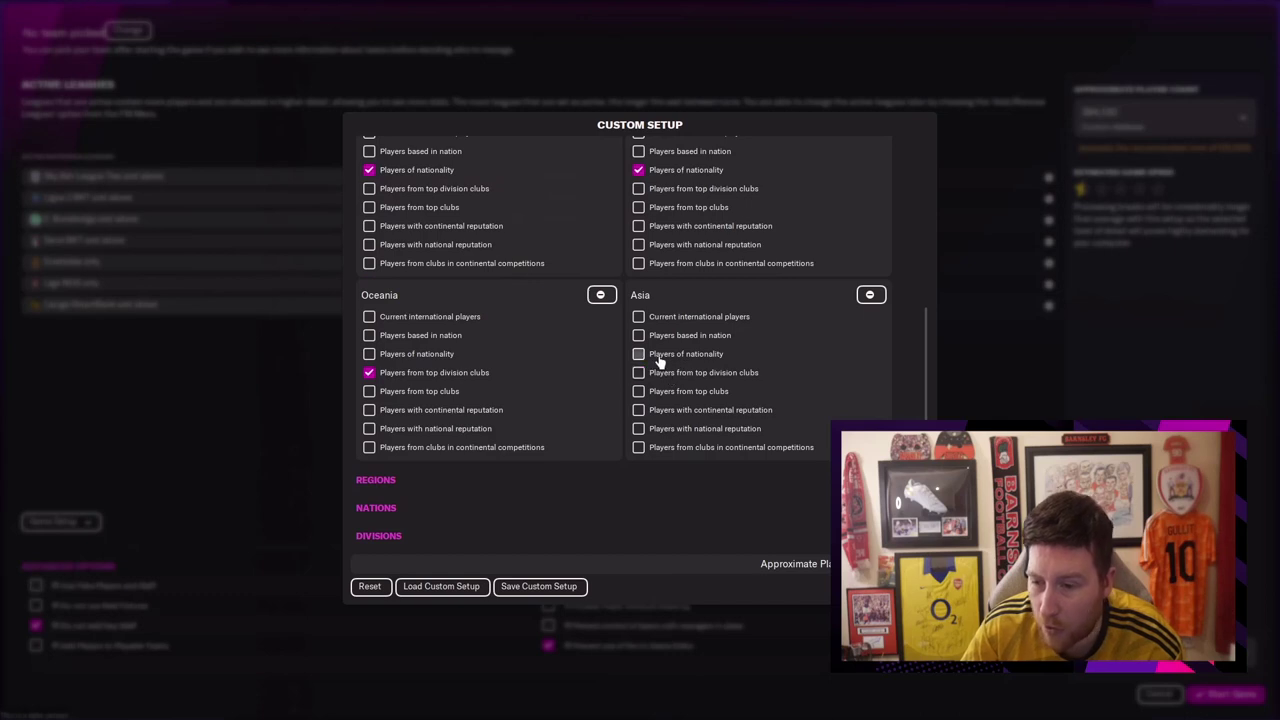
click(410, 372)
click(369, 354)
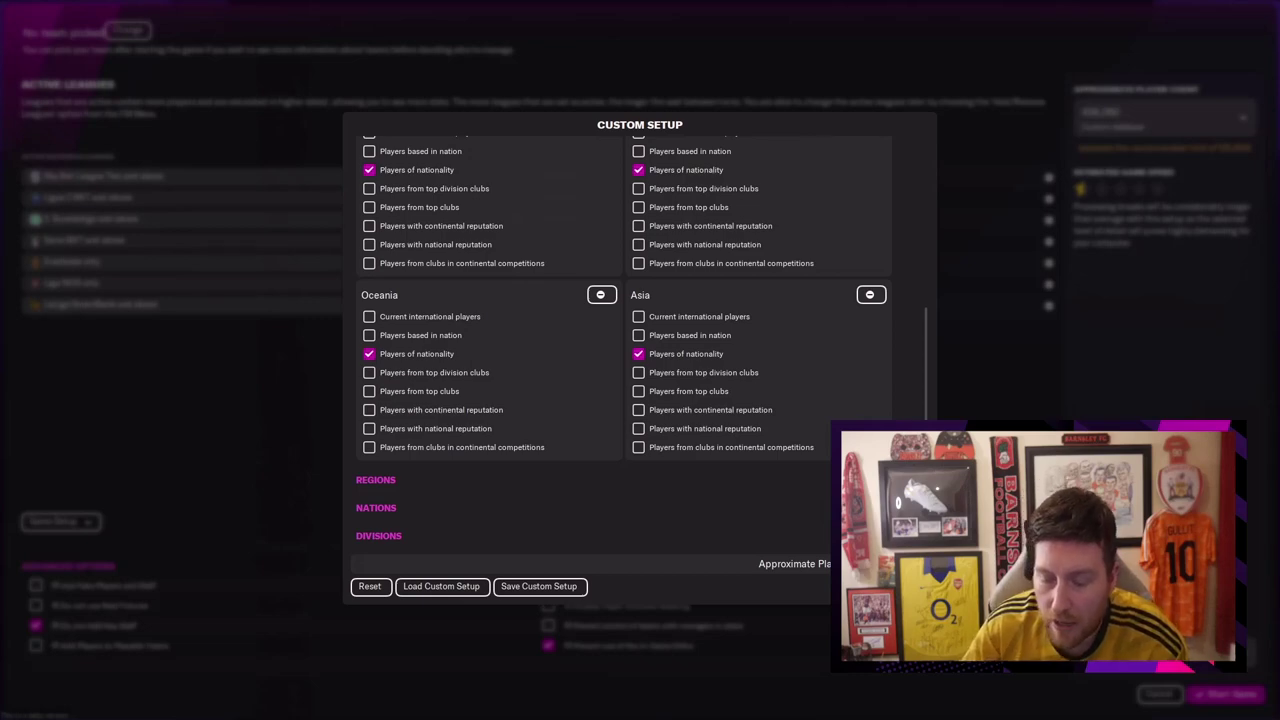
key(Escape)
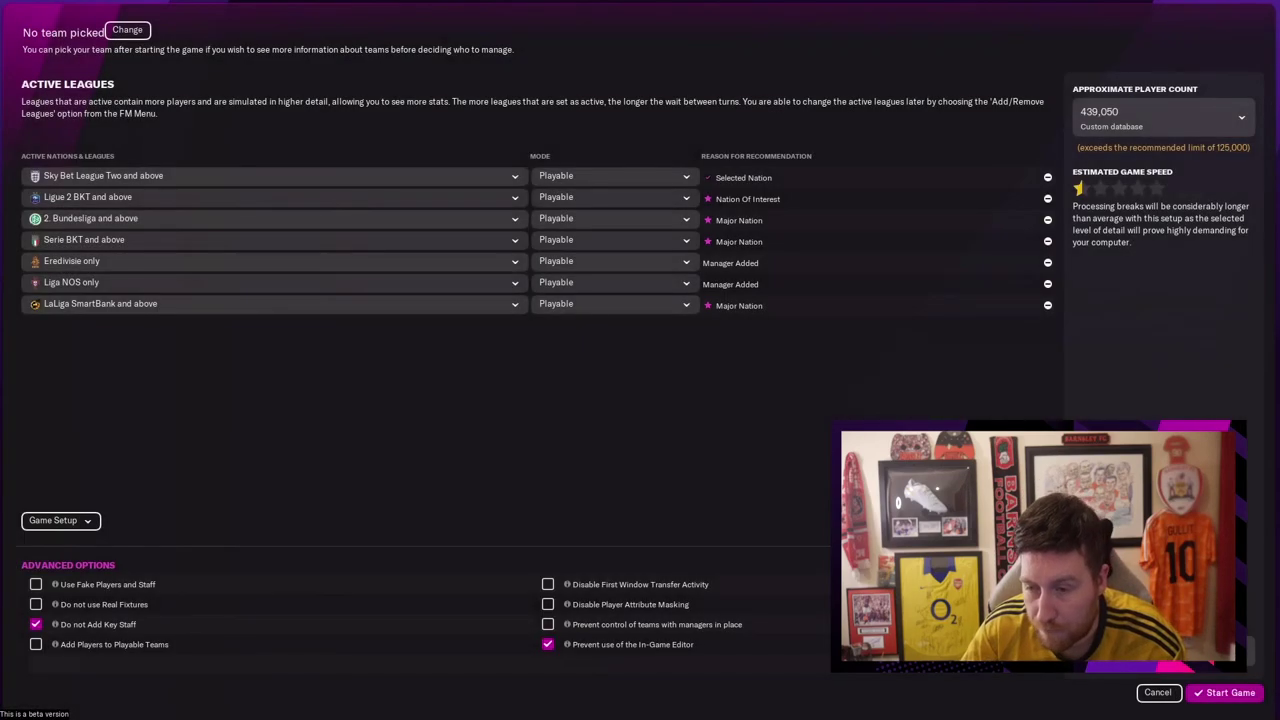
Review the custom database's continent options, the individual African nations that can be added, and the list of selectable league nations.
click(1120, 116)
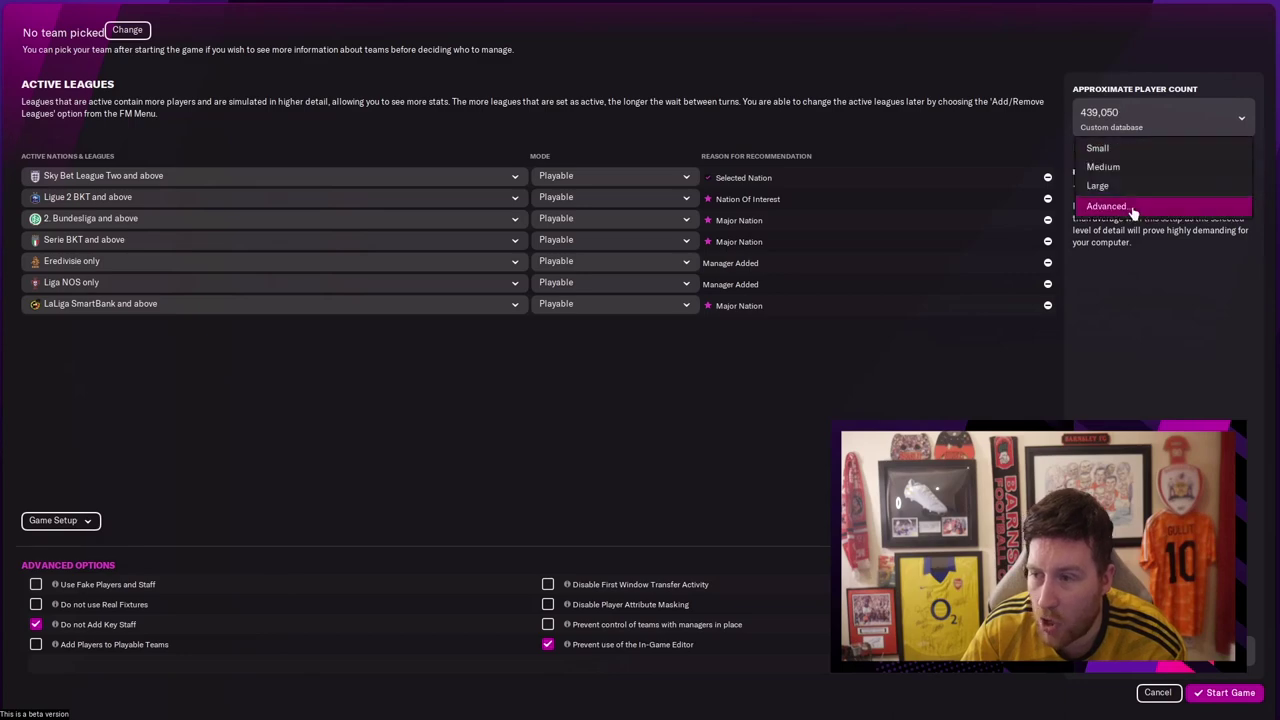
click(1137, 210)
scroll(547, 553, down, 3)
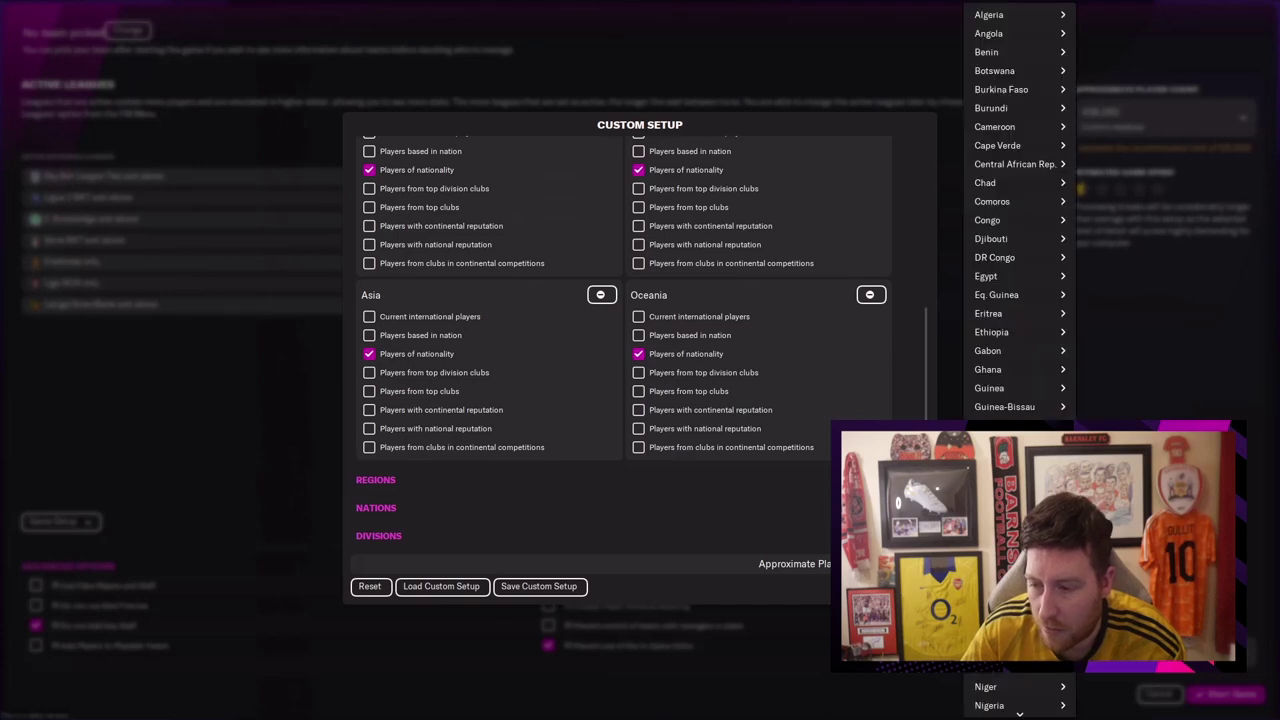
scroll(1025, 393, down, 6)
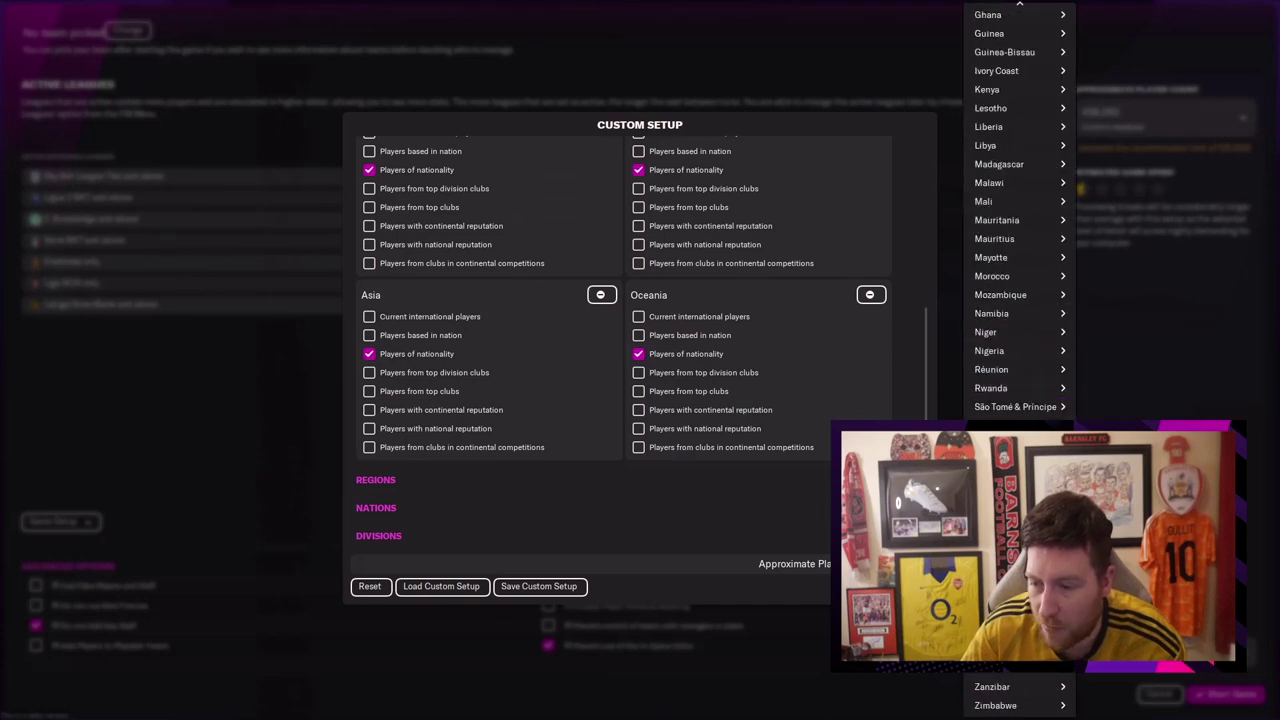
click(870, 586)
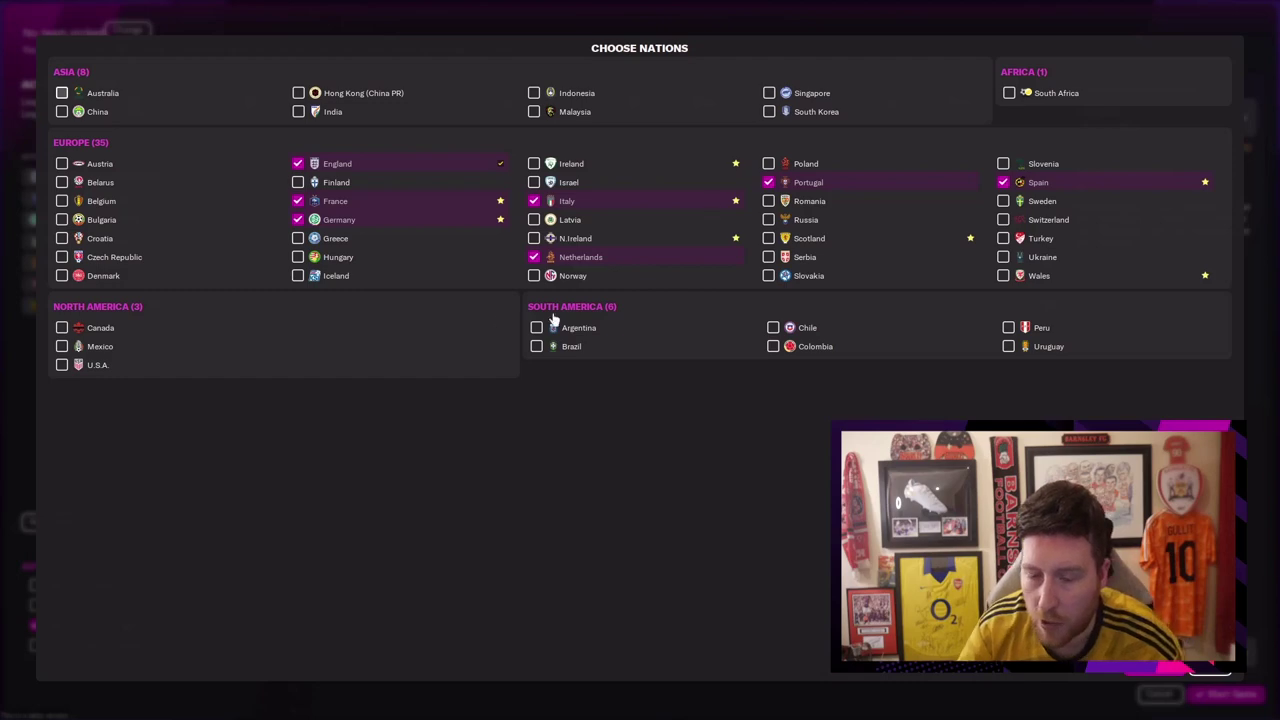
click(1215, 693)
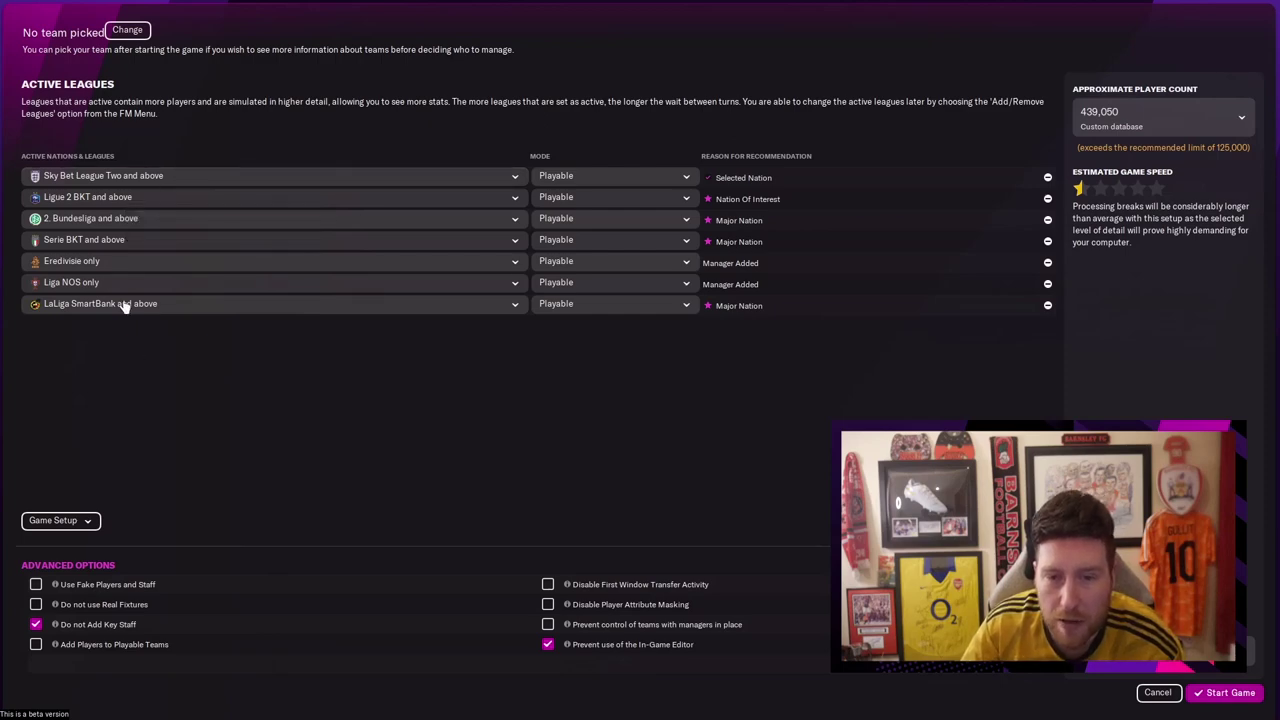
click(1131, 121)
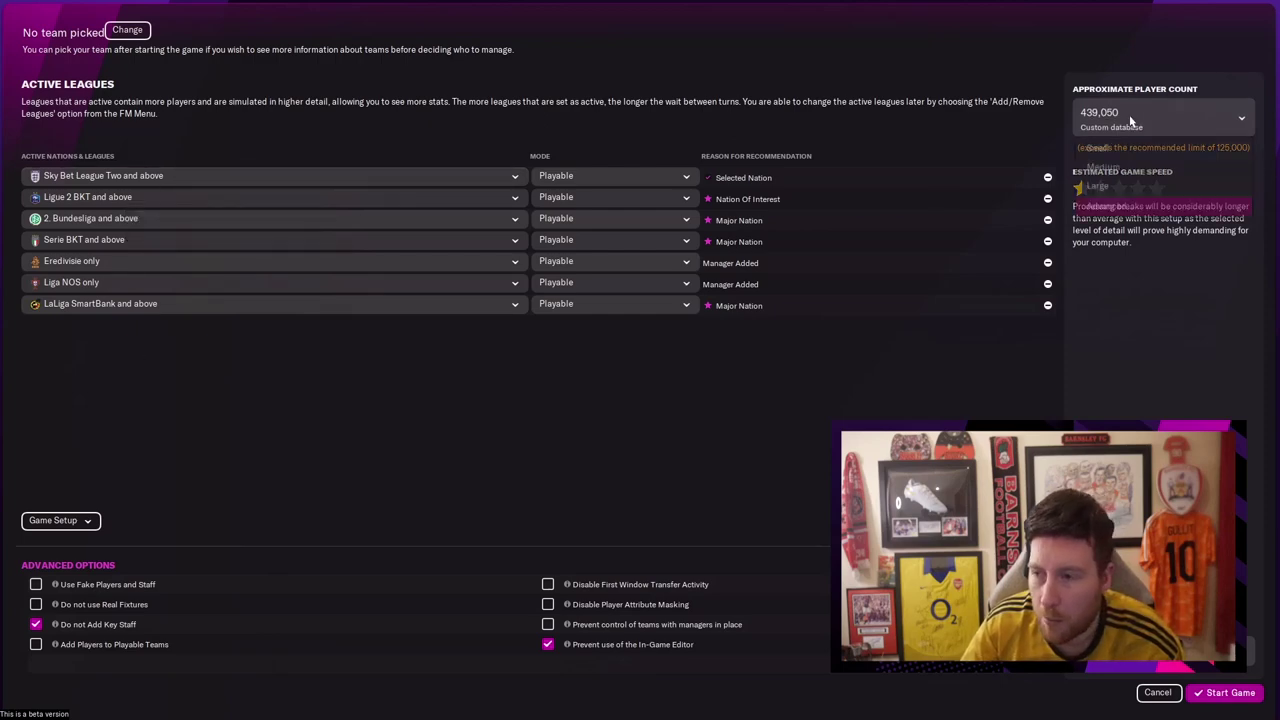
click(1148, 212)
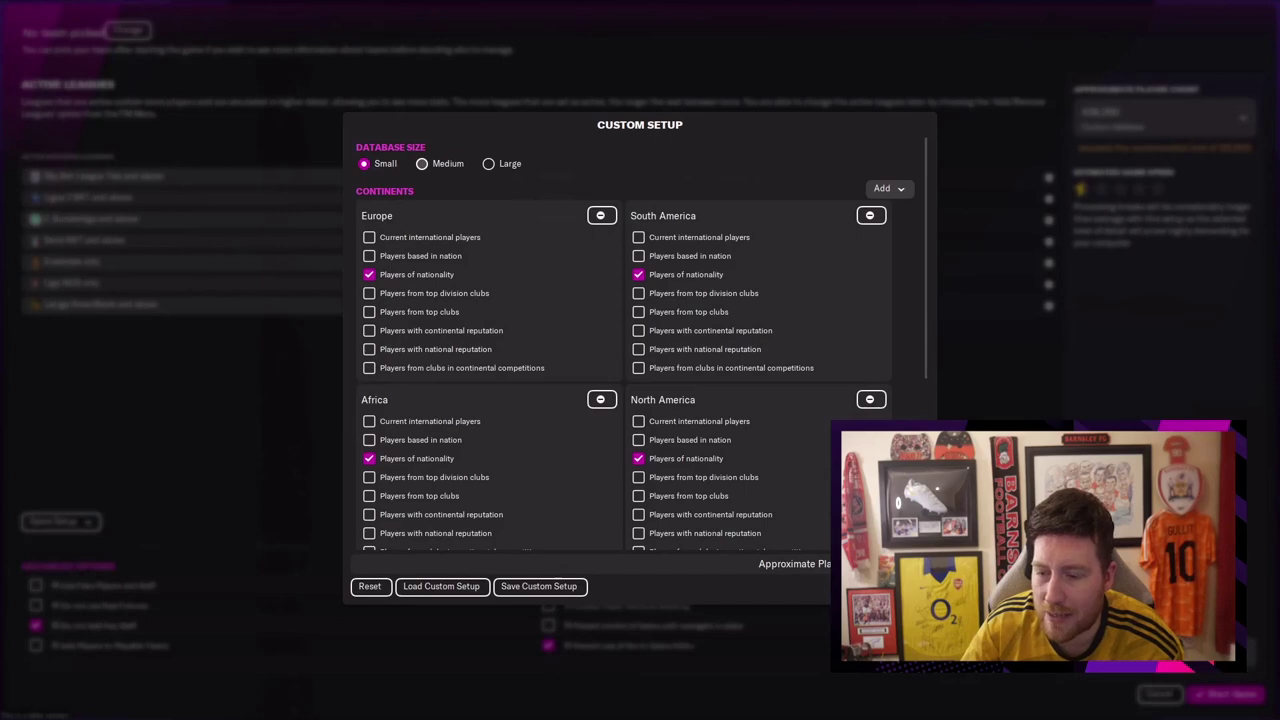
click(816, 591)
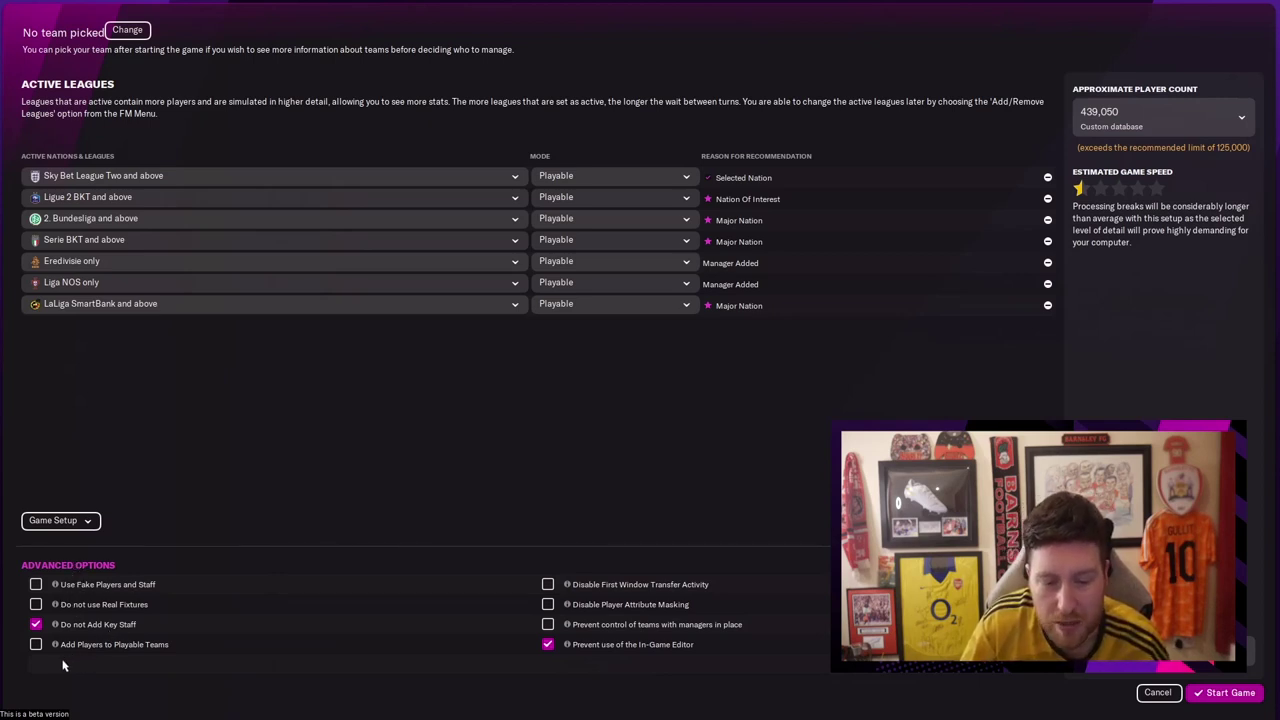
Enable the advanced option Add Players to Playable Teams and keep the custom database.
mouse_move(55, 648)
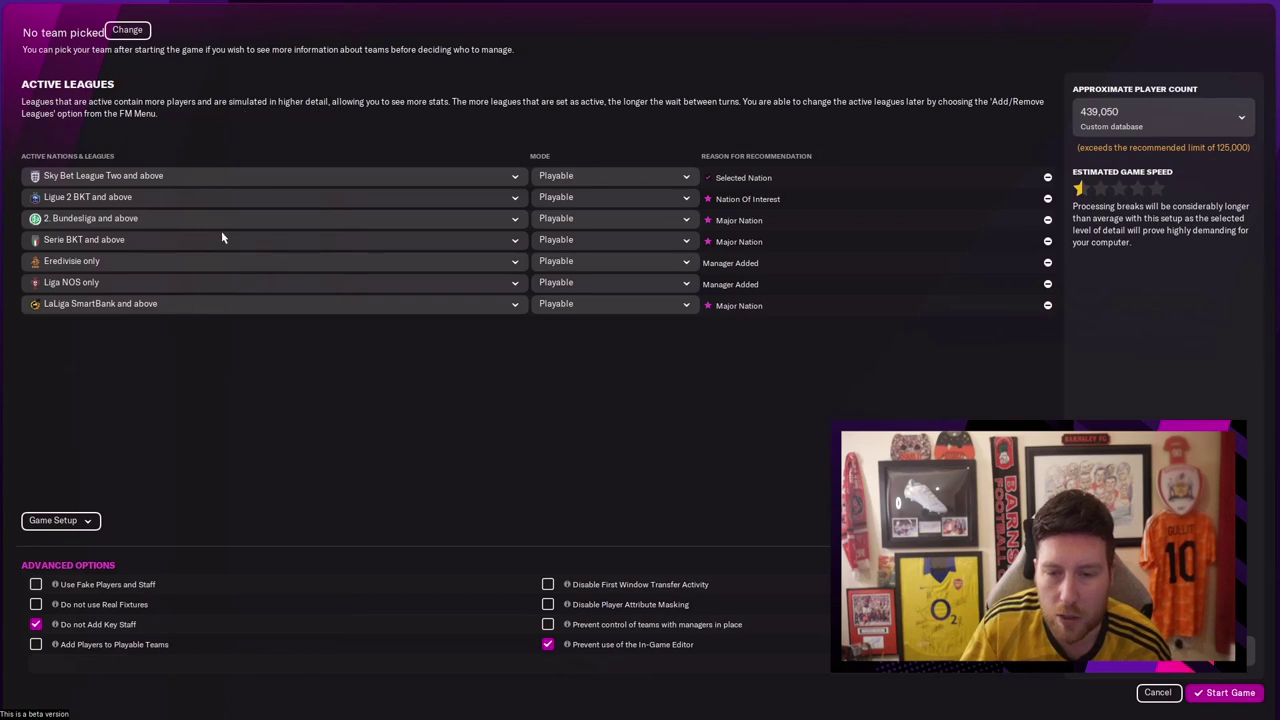
click(36, 644)
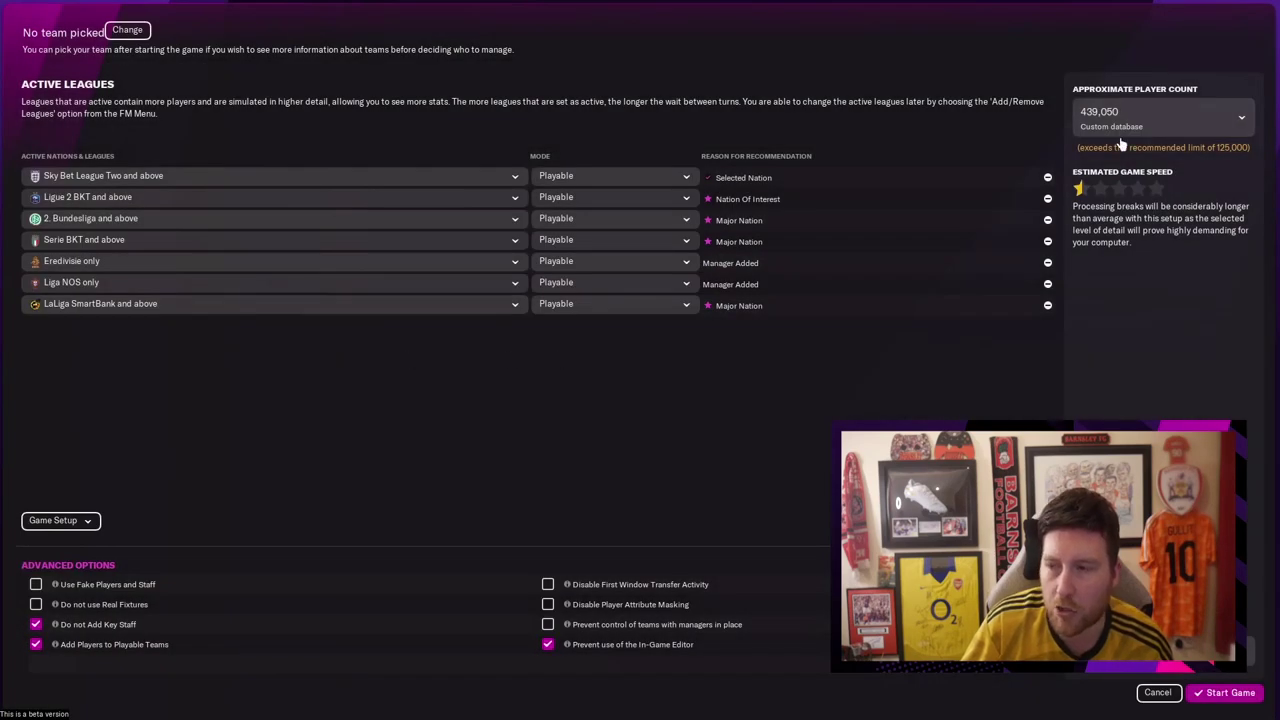
click(1118, 125)
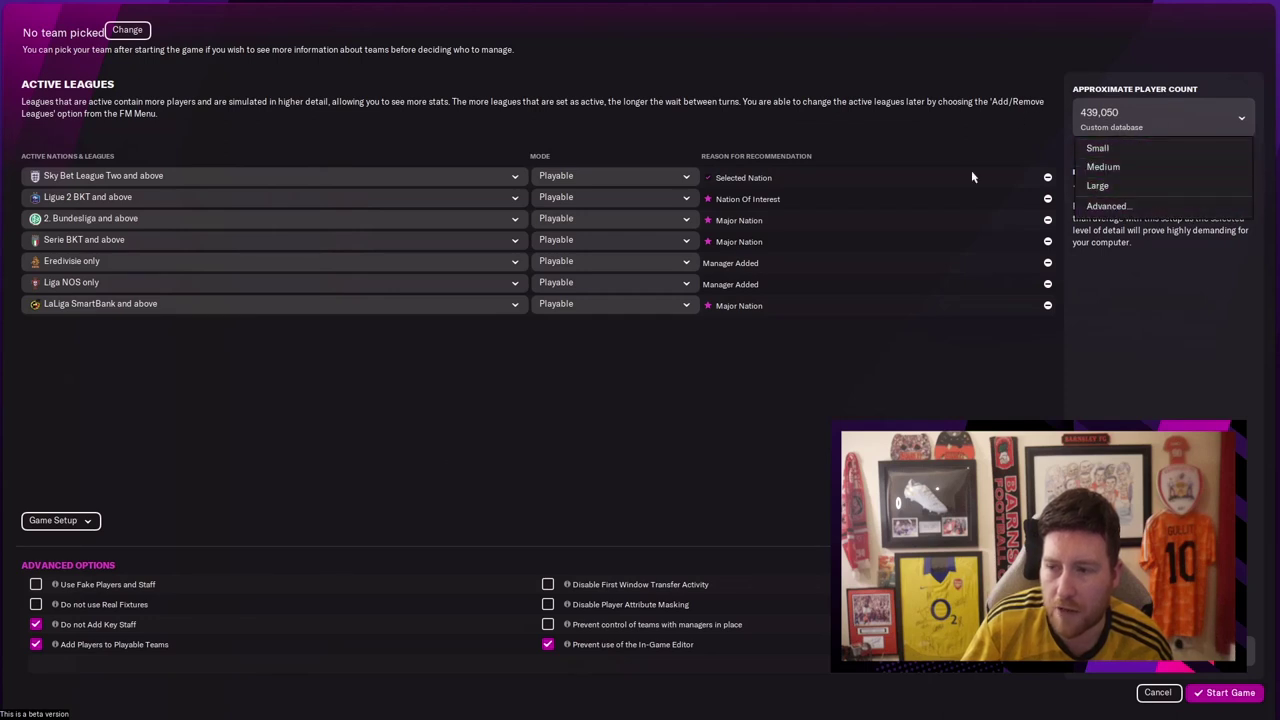
click(297, 509)
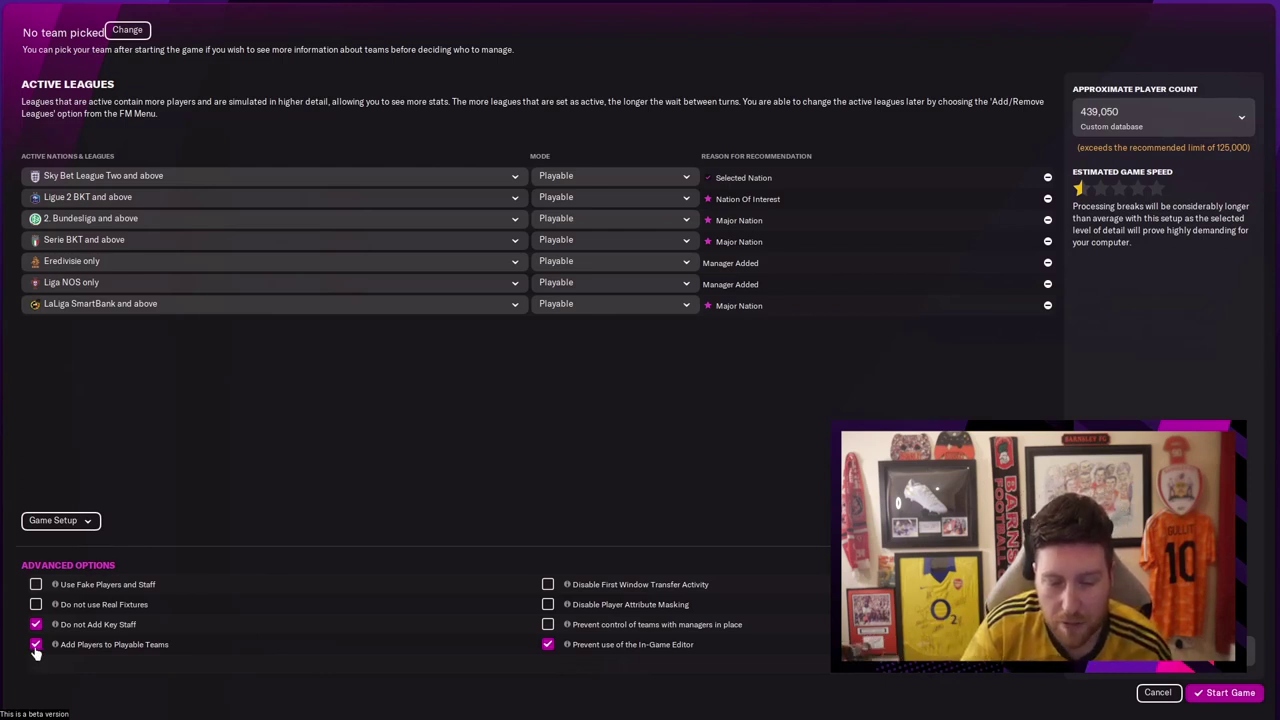
Disable the advanced option Add Players to Playable Teams and leave the player database as custom.
click(36, 646)
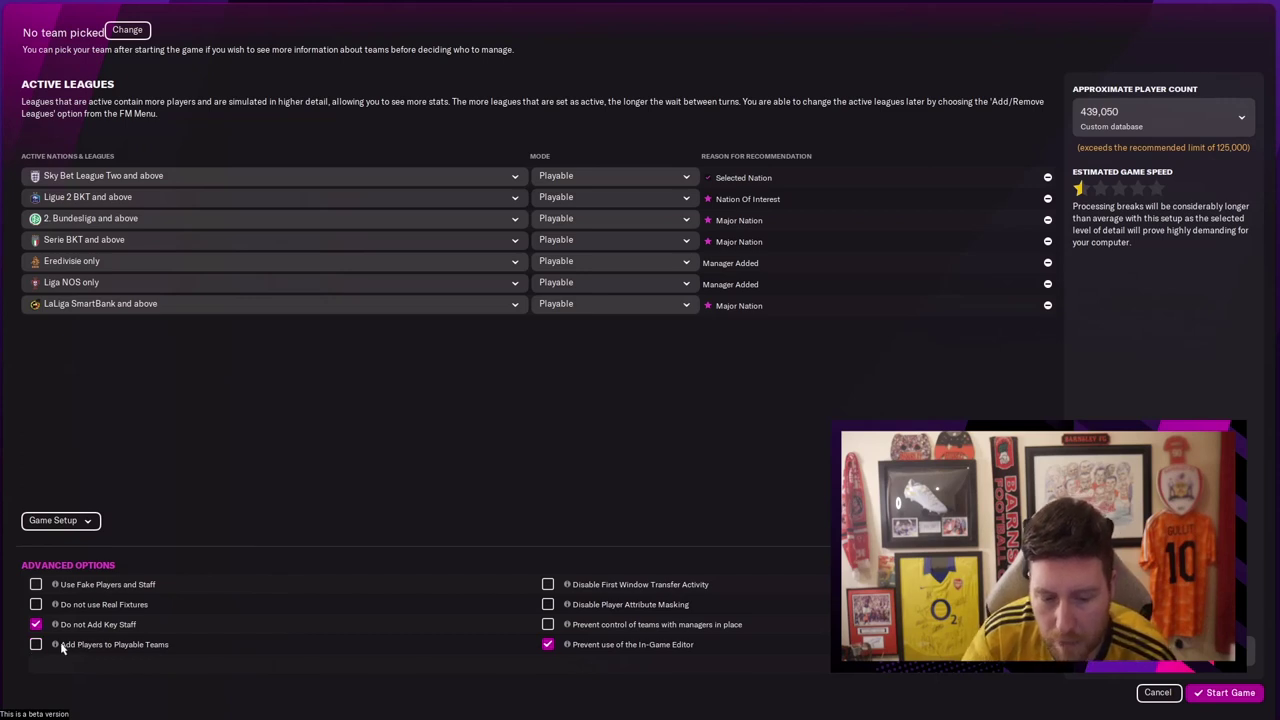
mouse_move(55, 646)
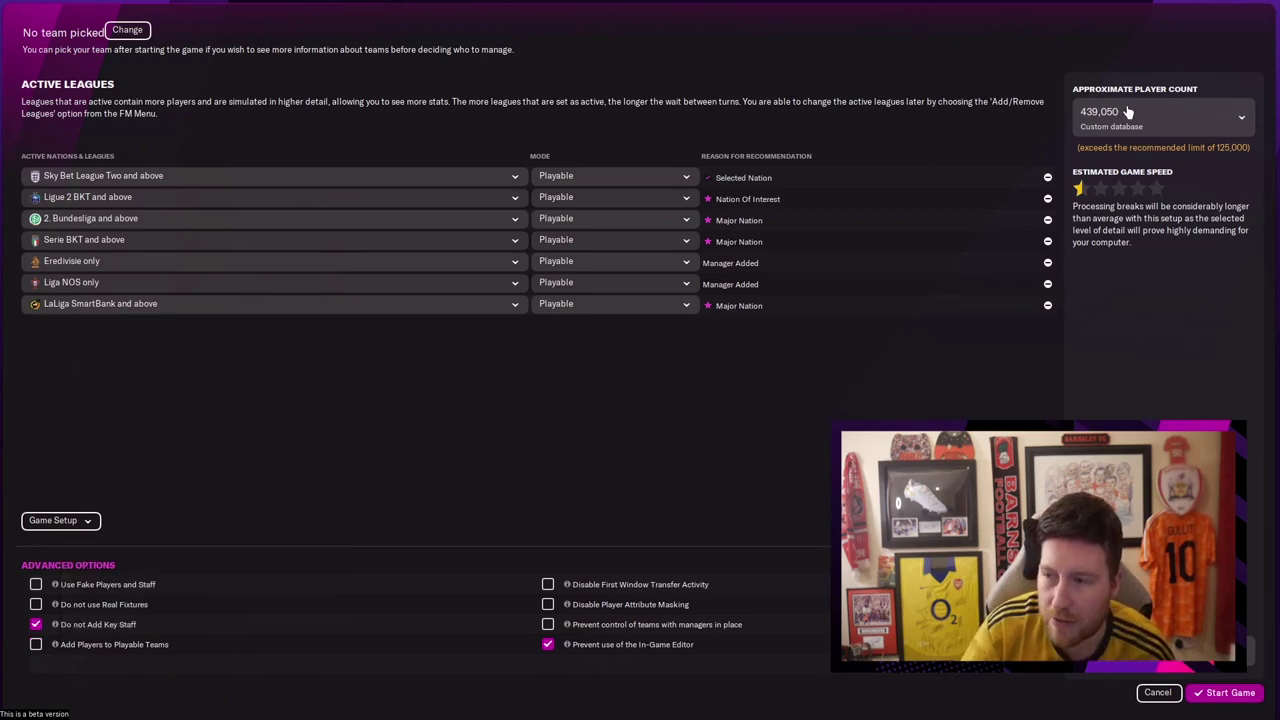
click(1120, 117)
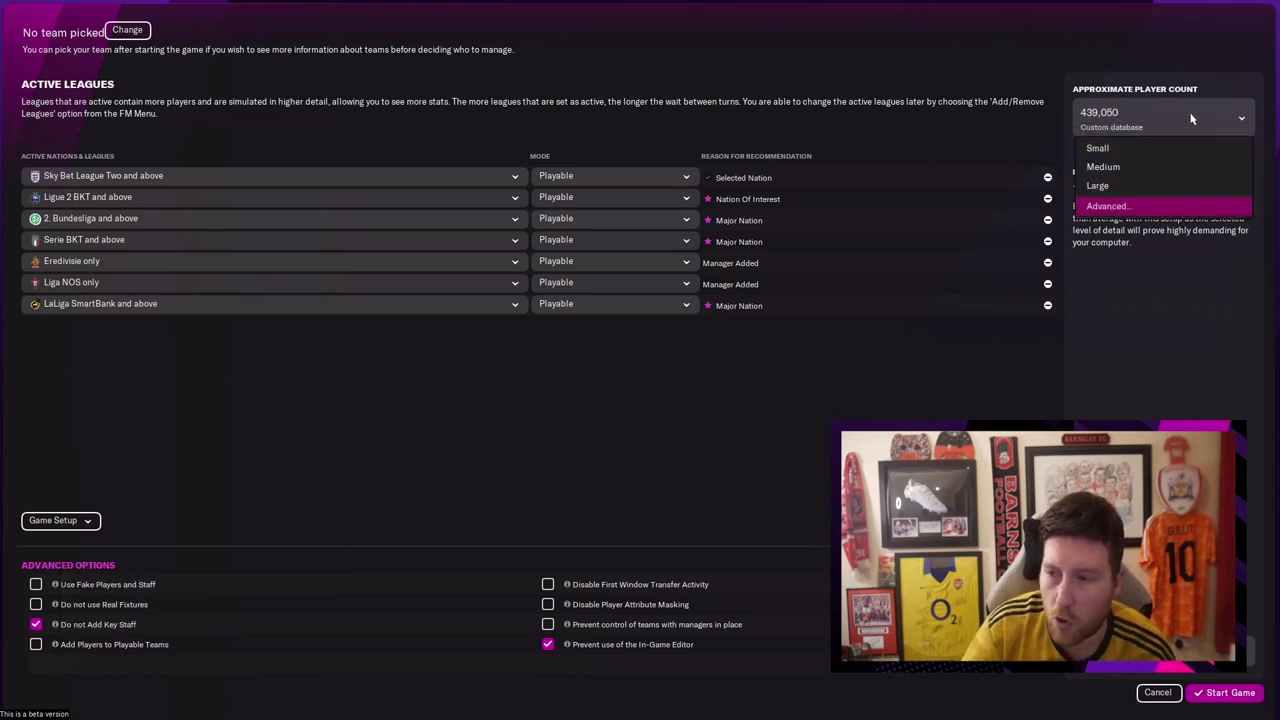
click(1116, 119)
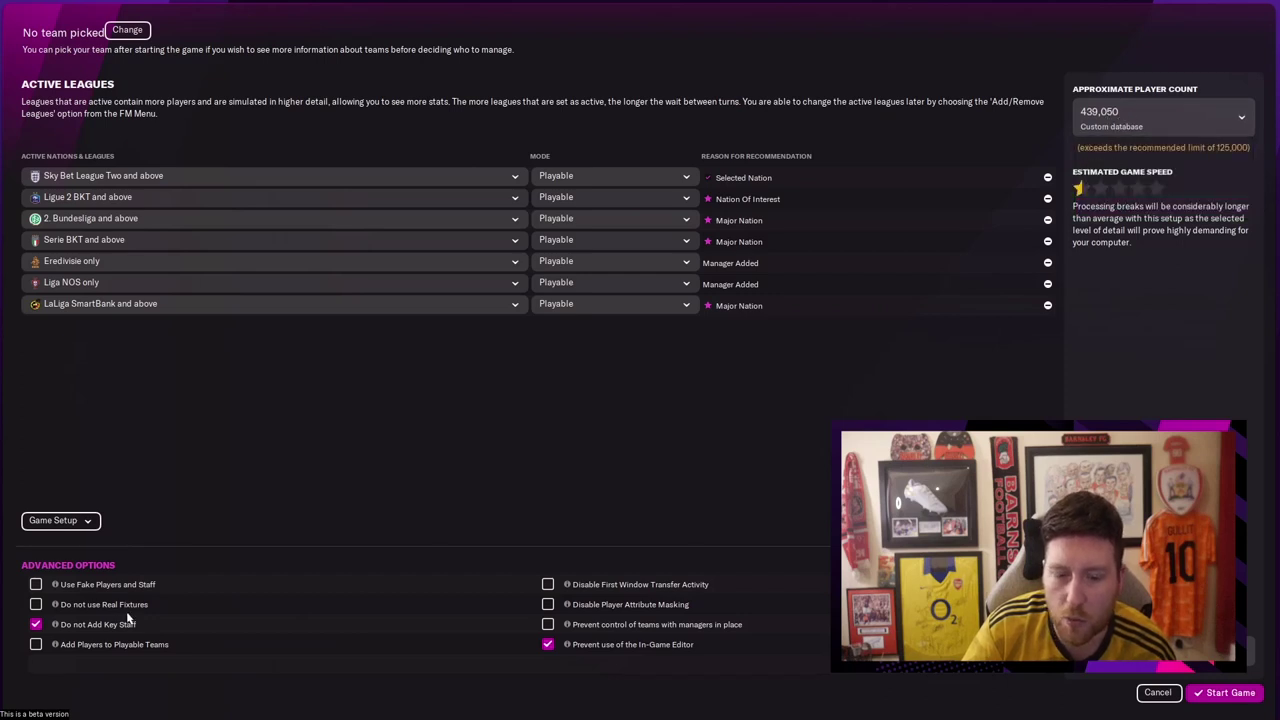
click(37, 645)
click(37, 645)
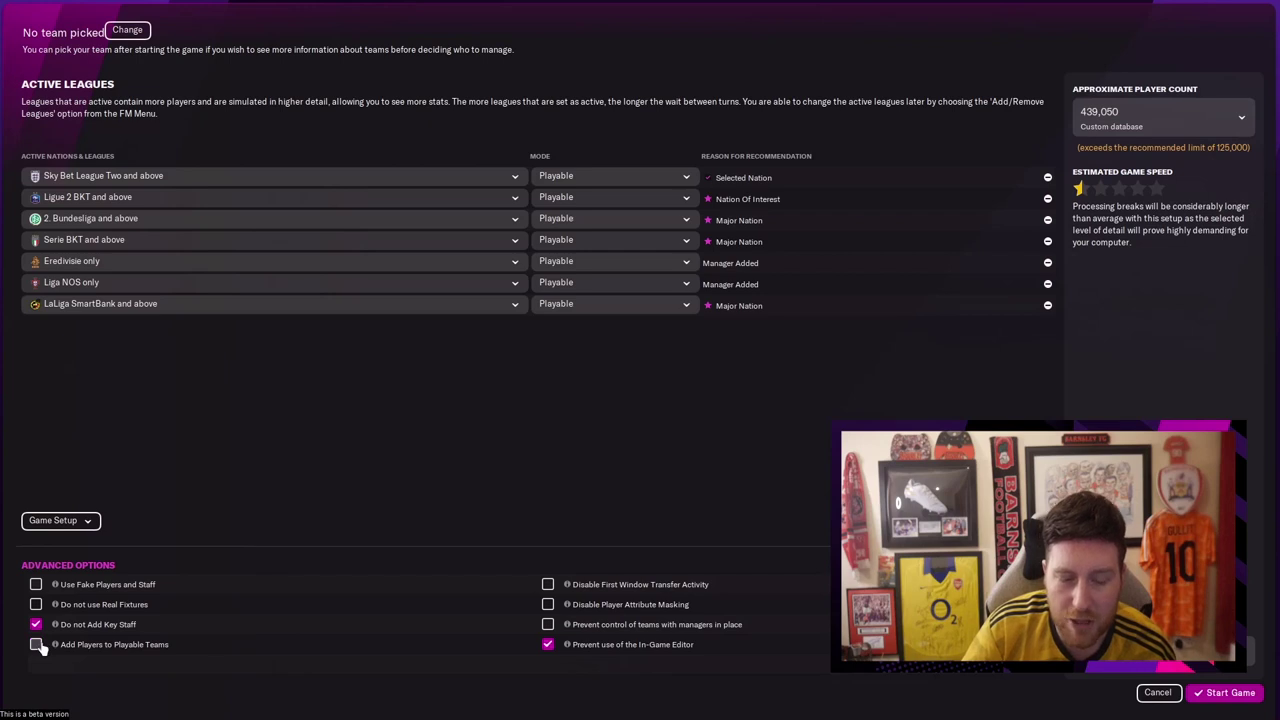
click(37, 645)
click(37, 645)
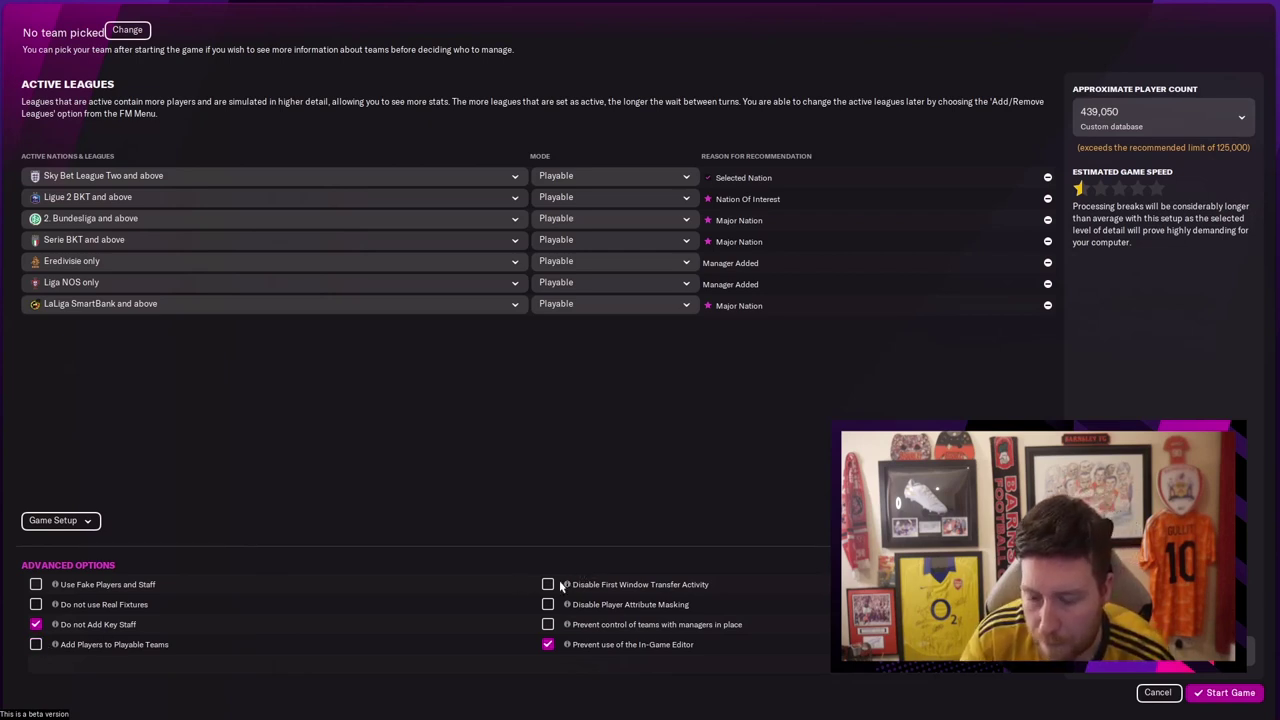
Try the Disable Player Attribute Masking option and review the neighbouring options on first window transfers and teams with managers in place.
mouse_move(567, 587)
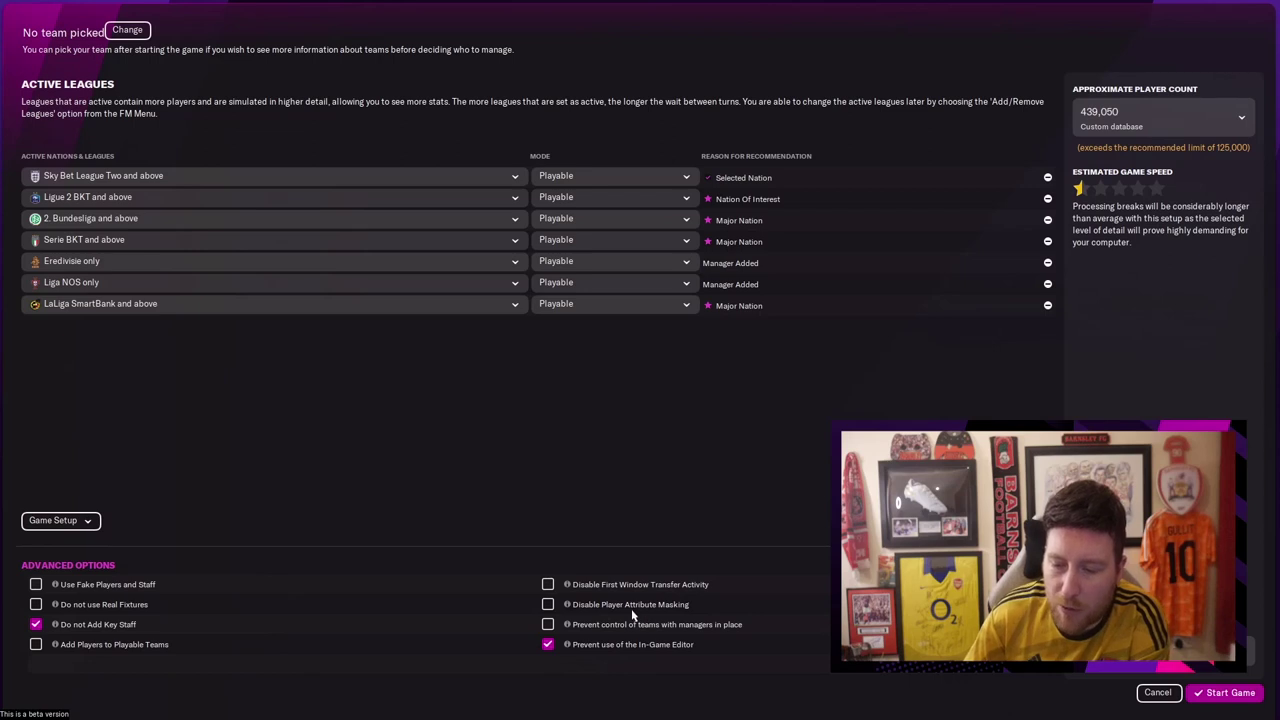
click(548, 605)
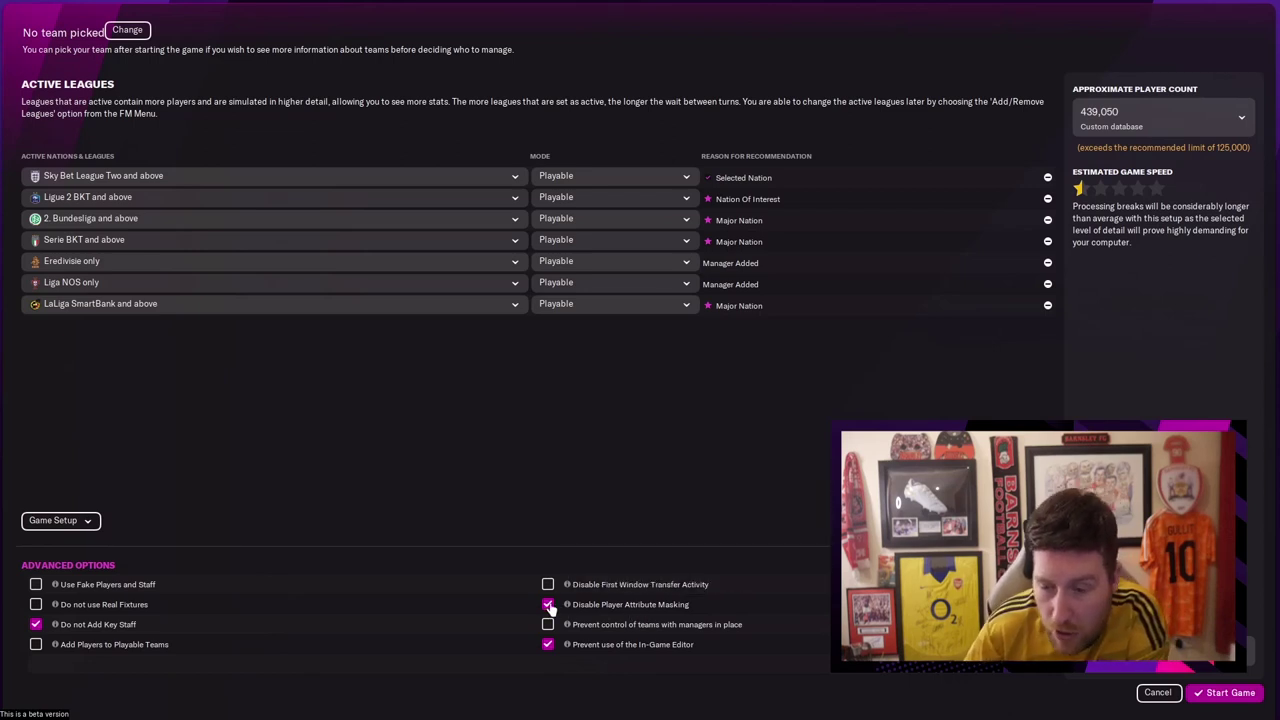
click(548, 605)
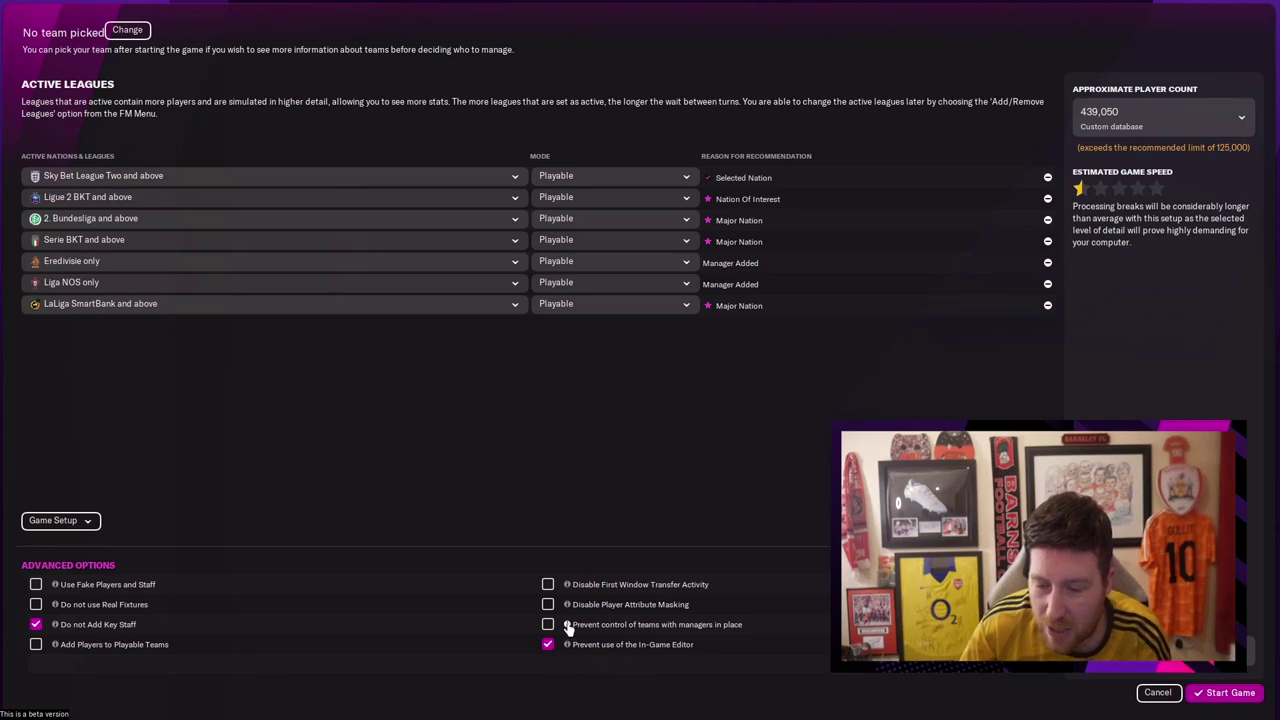
mouse_move(567, 626)
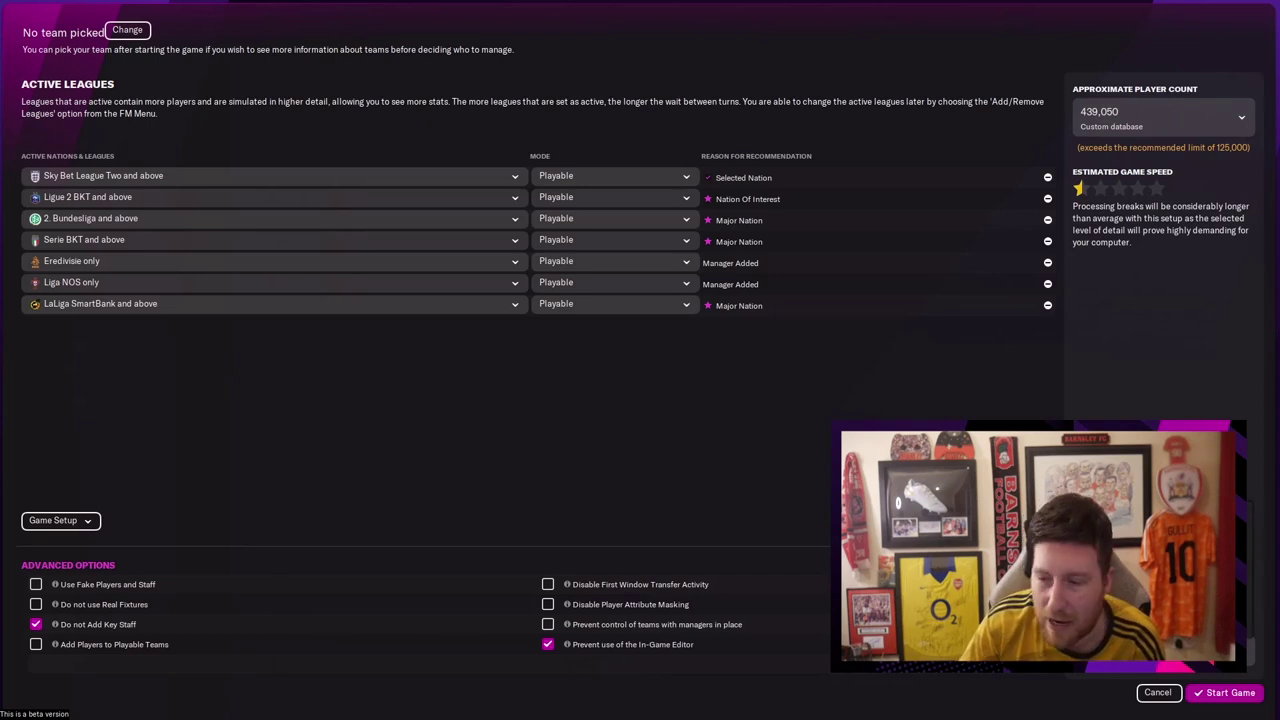
Examine the start dates offered for the English leagues and cup competitions.
click(1240, 510)
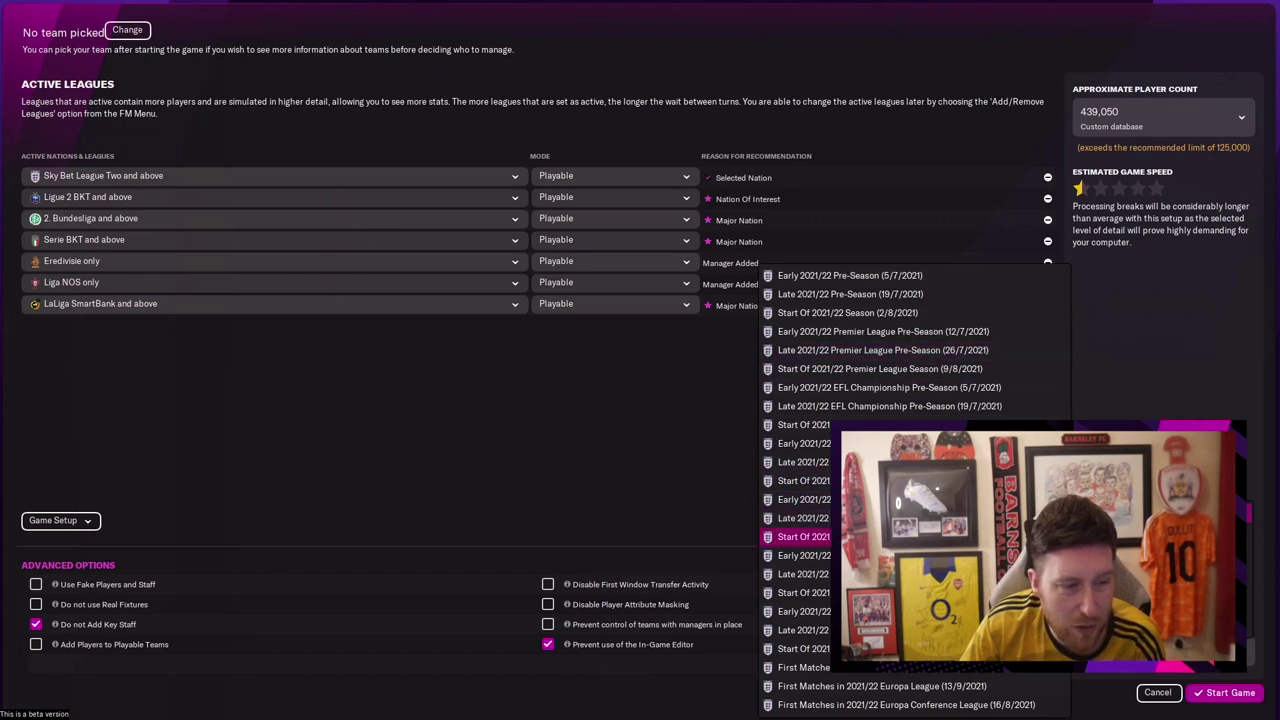
click(795, 555)
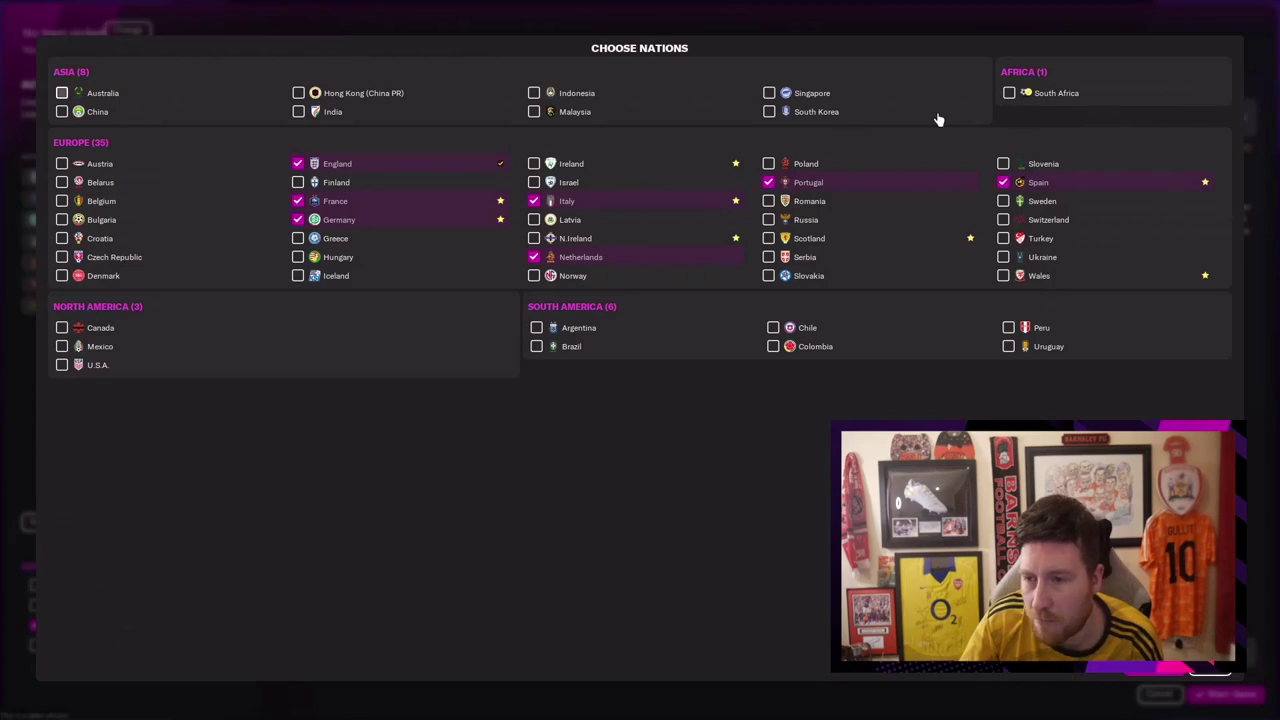
Add Sweden to the active nations and limit its playable leagues to Allsvenskan only.
click(1003, 201)
click(1158, 692)
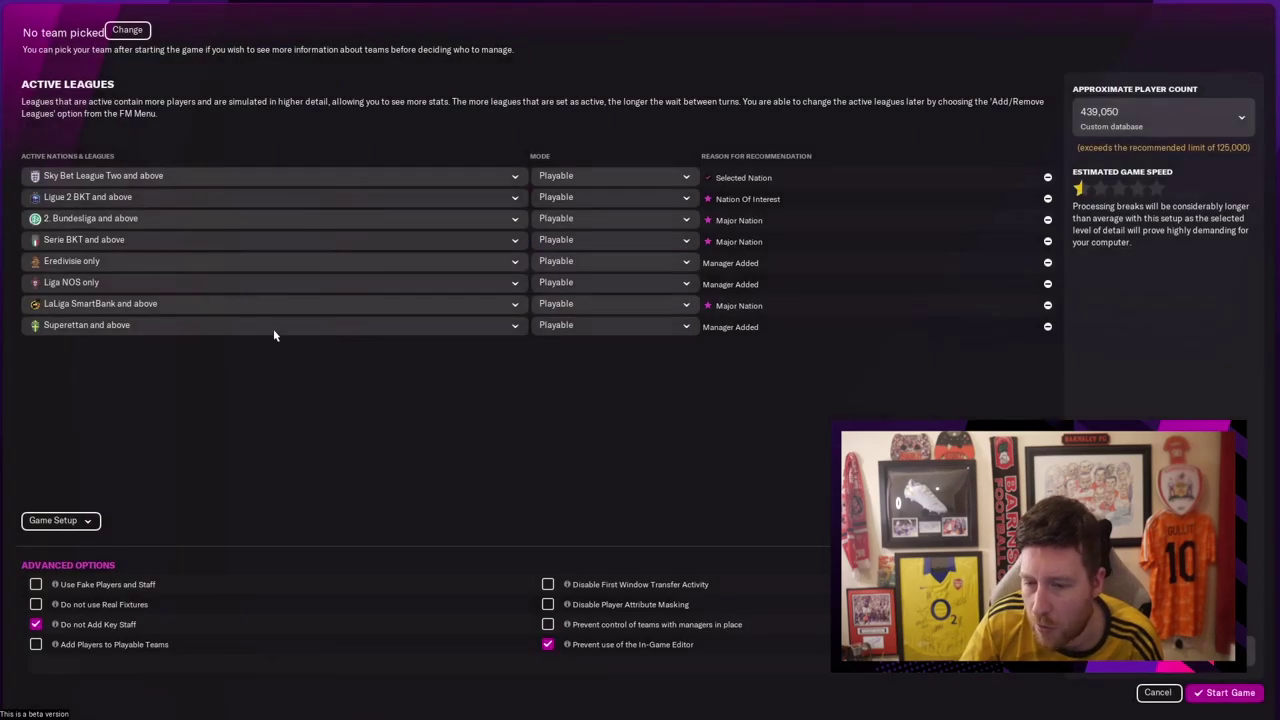
click(142, 326)
click(129, 348)
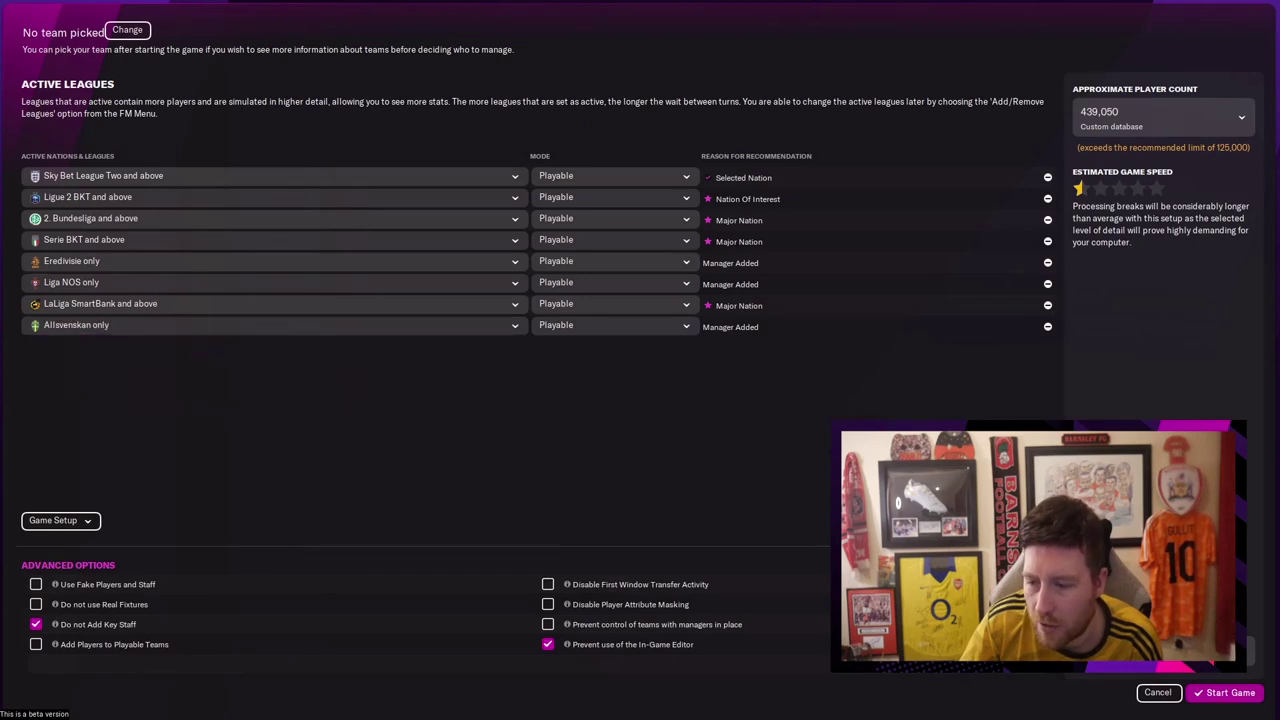
Choose a Swedish start date for the save and compare the start dates offered for Portugal, the Netherlands and Sweden.
click(920, 600)
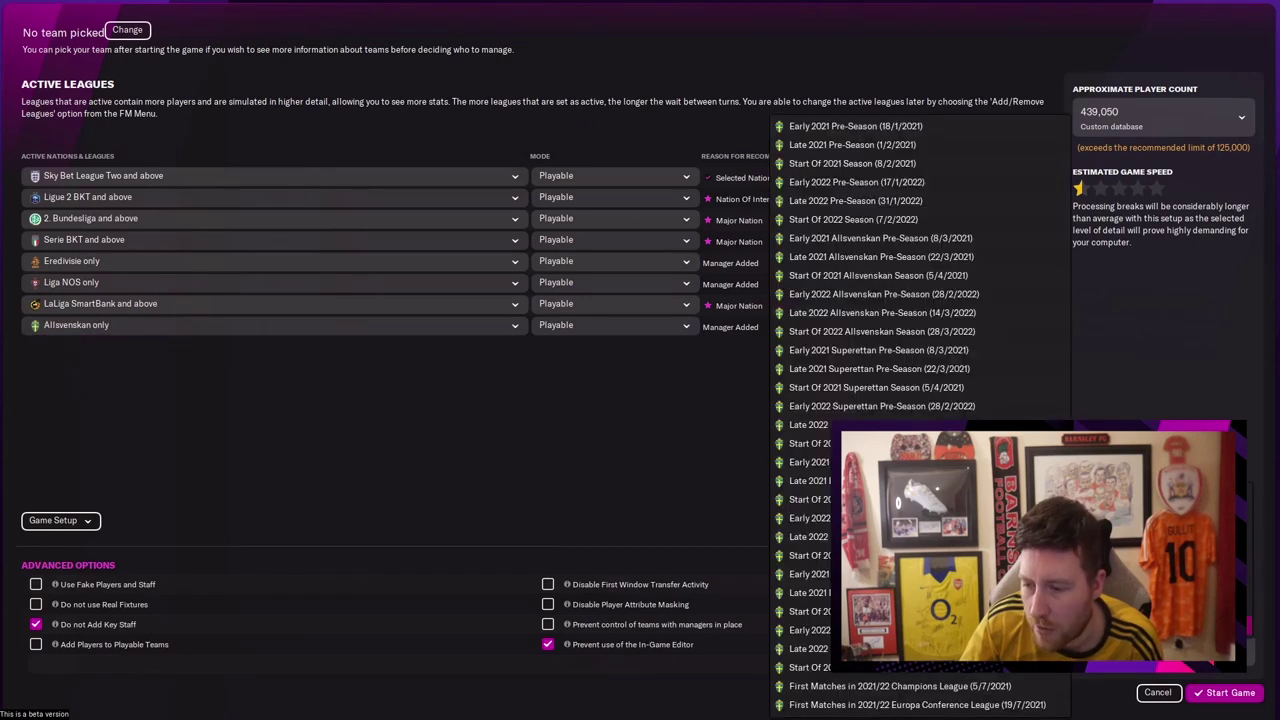
click(860, 202)
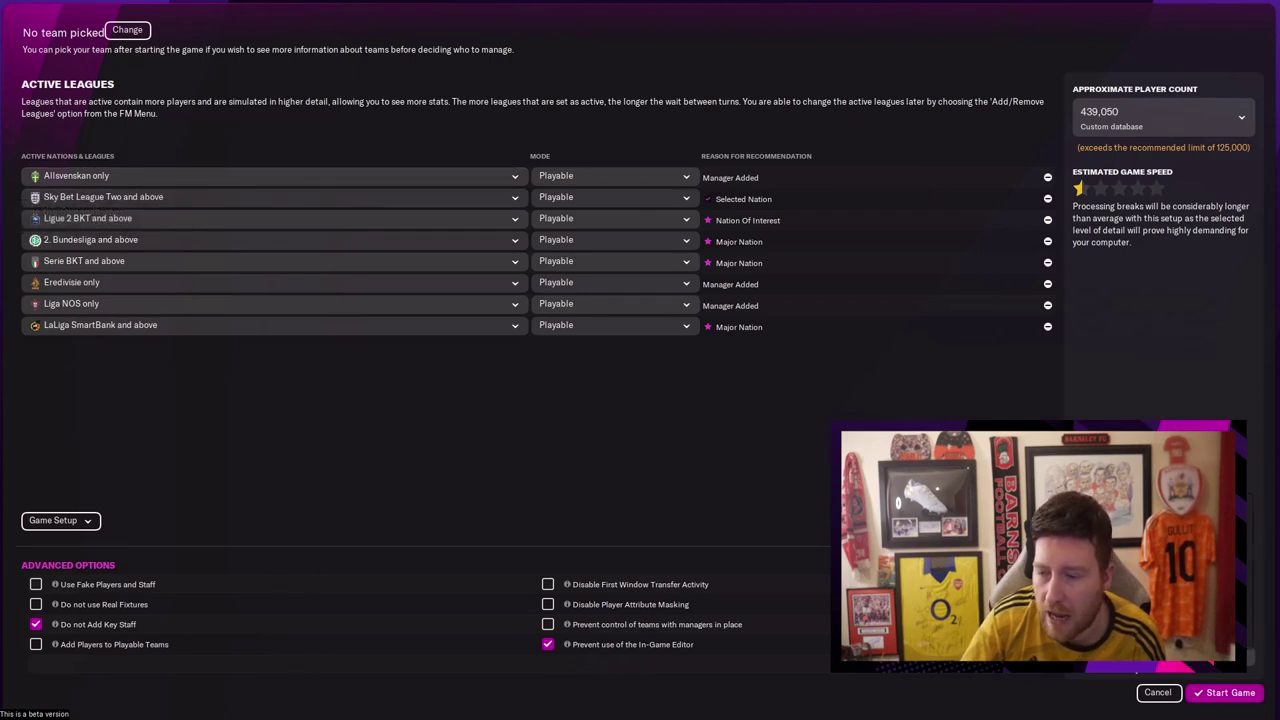
click(900, 630)
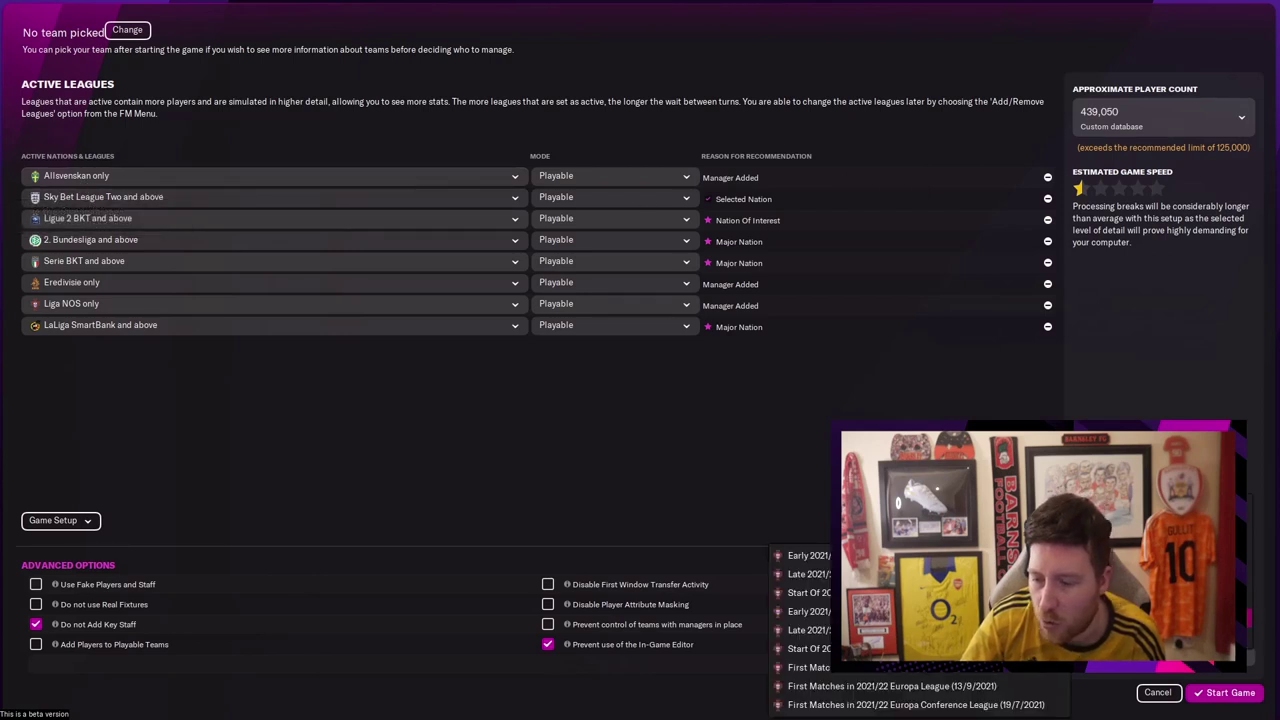
click(978, 705)
click(880, 668)
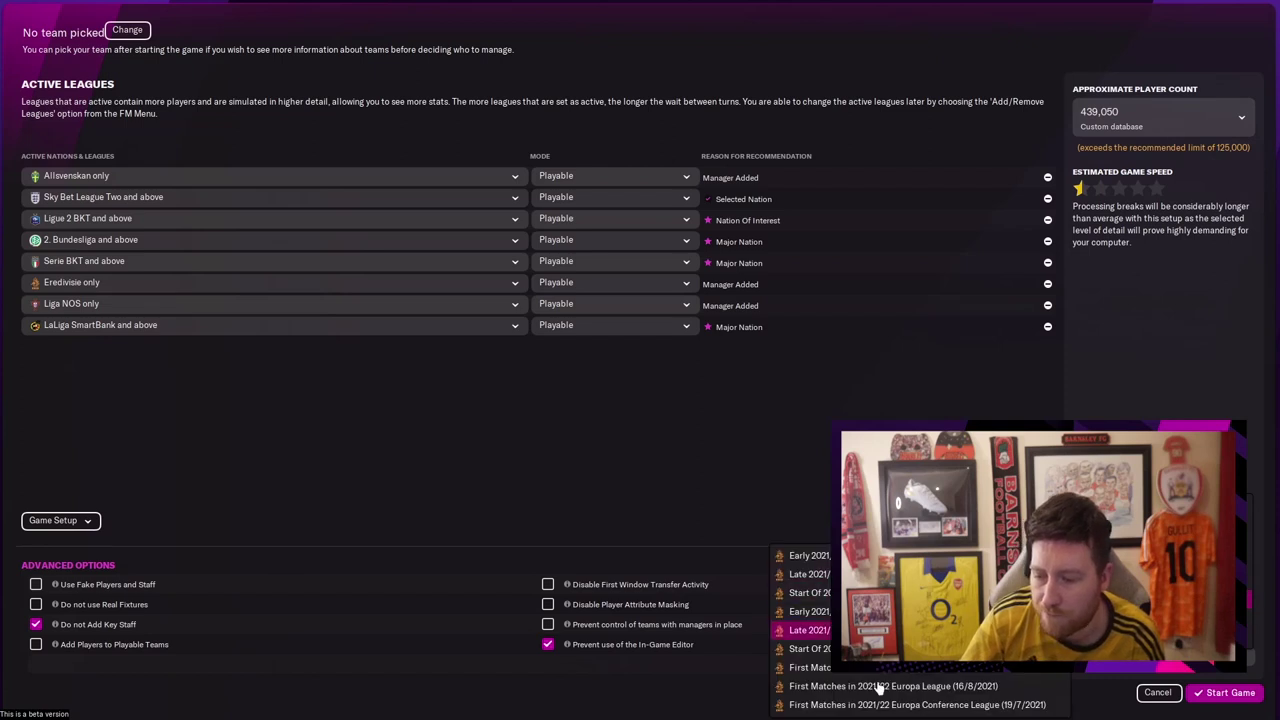
click(945, 705)
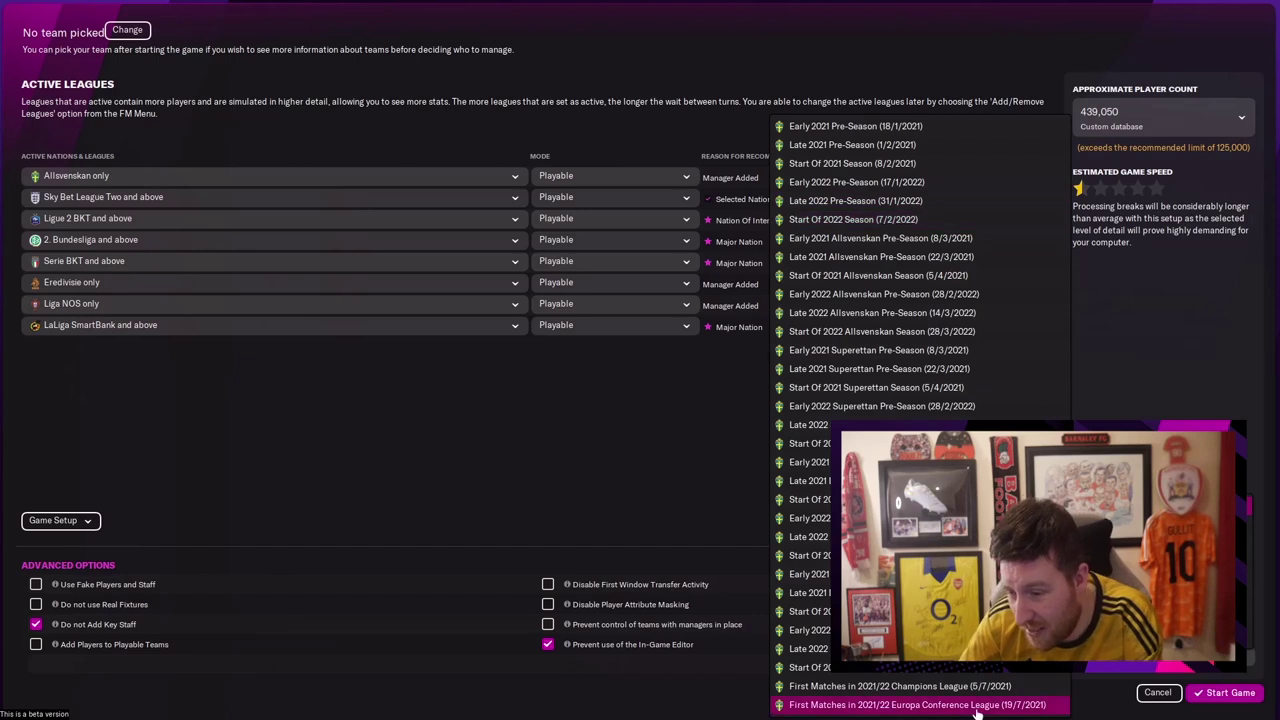
click(933, 686)
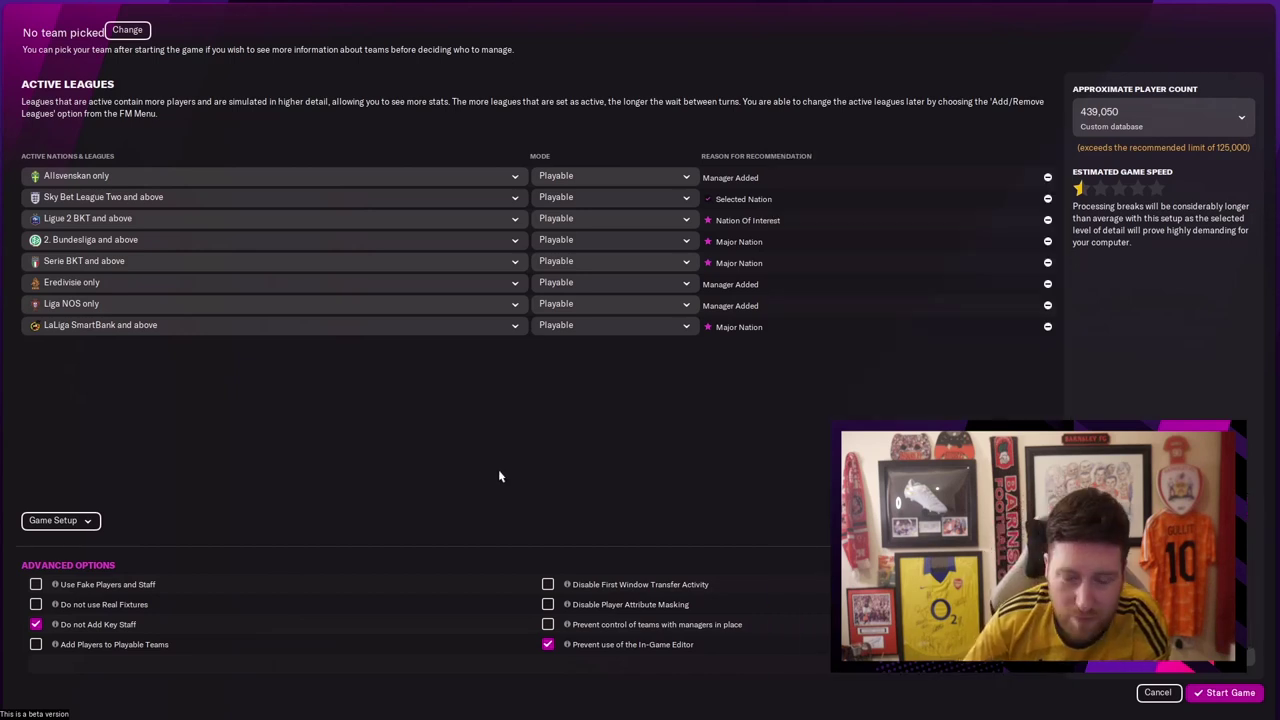